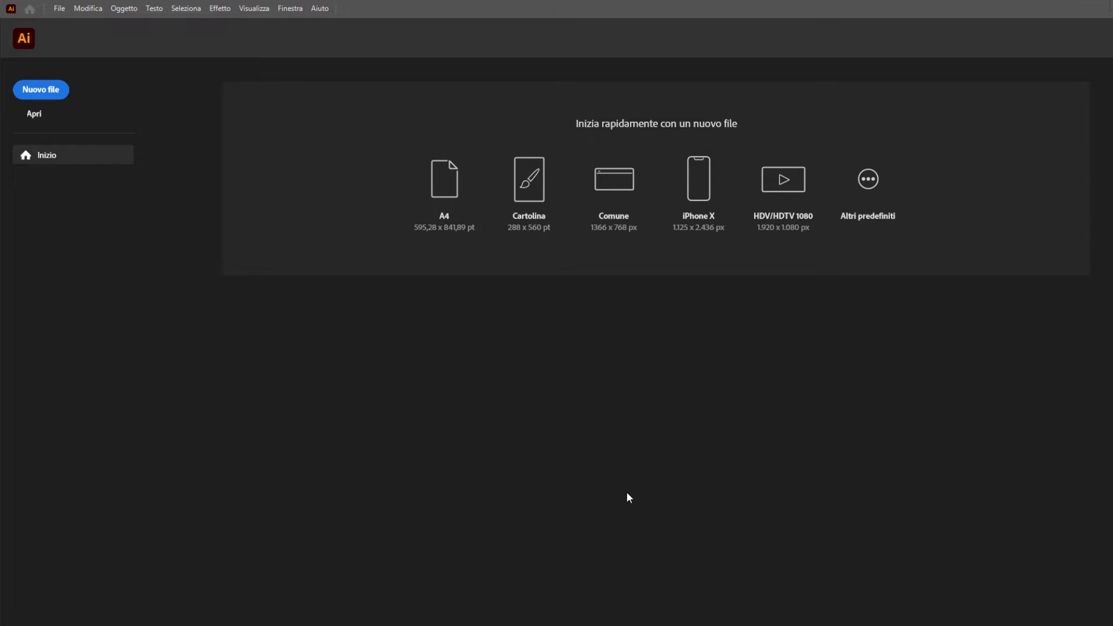
Create a print document named 'poster' in centimetres, 150 cm wide by 200 cm tall
{"action": "left_click", "coordinate": [35, 92]}
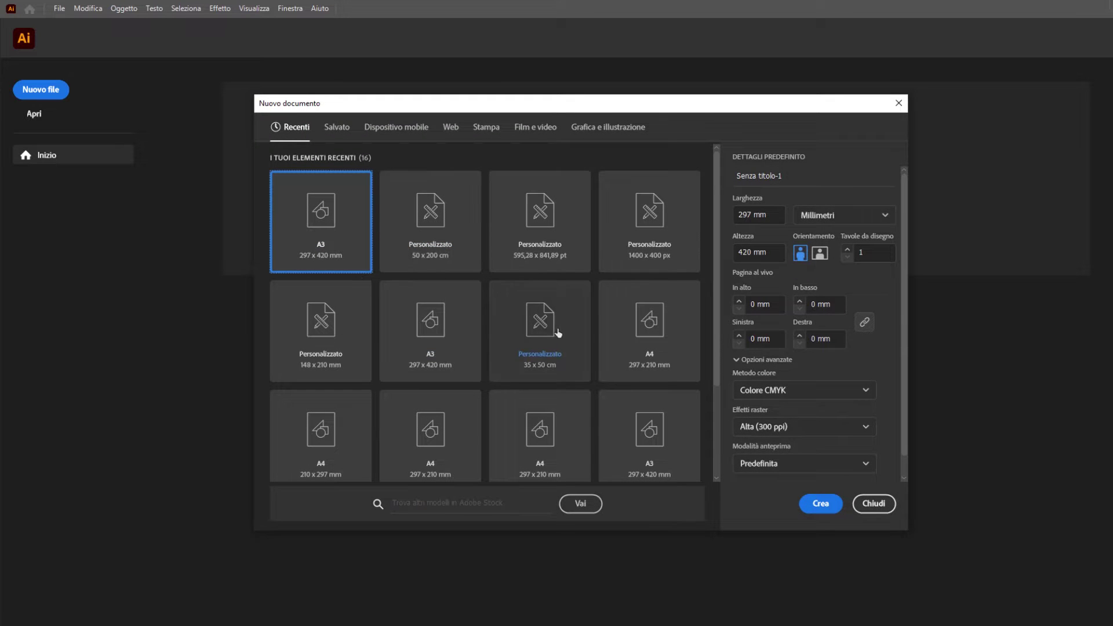
{"action": "left_click", "coordinate": [492, 133]}
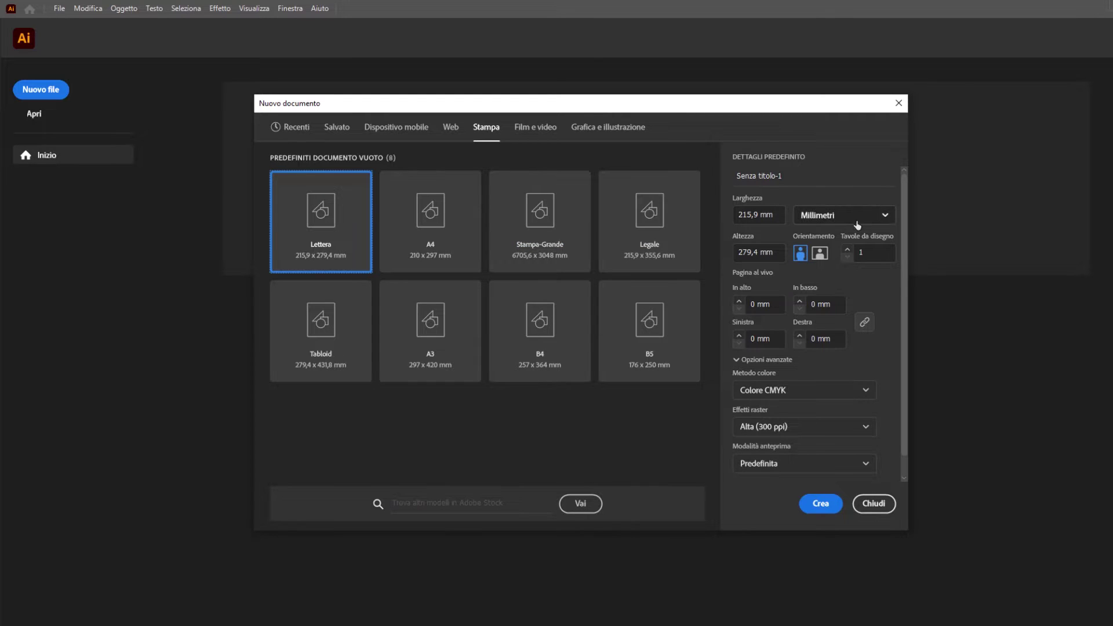
{"action": "triple_click", "coordinate": [796, 177]}
{"action": "type", "text": "poster"}
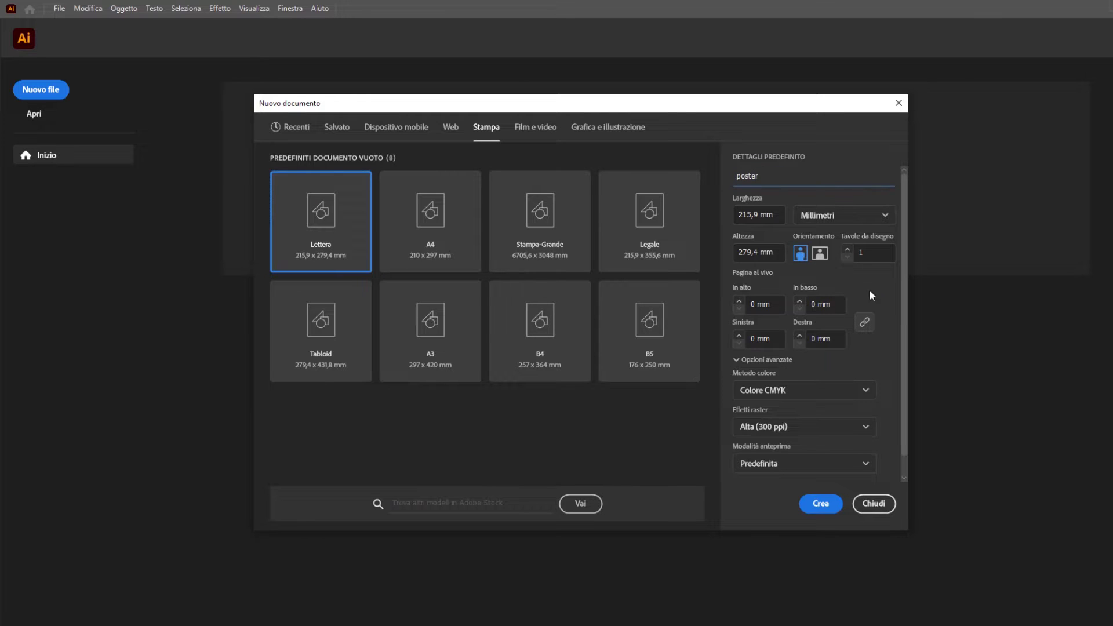
{"action": "left_click", "coordinate": [841, 220]}
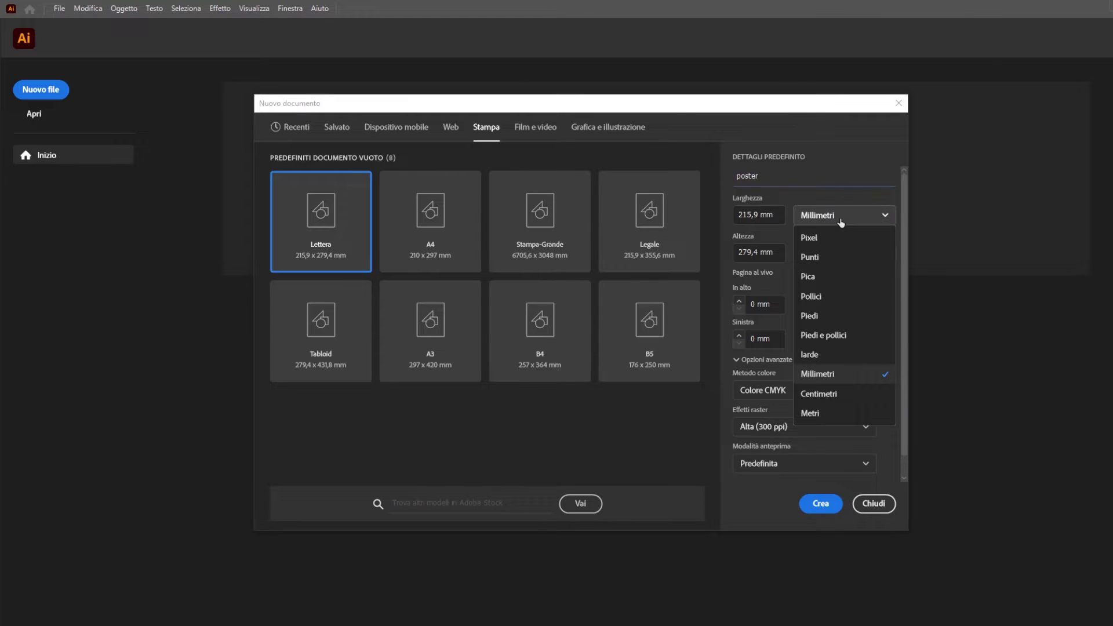
{"action": "left_click", "coordinate": [848, 394]}
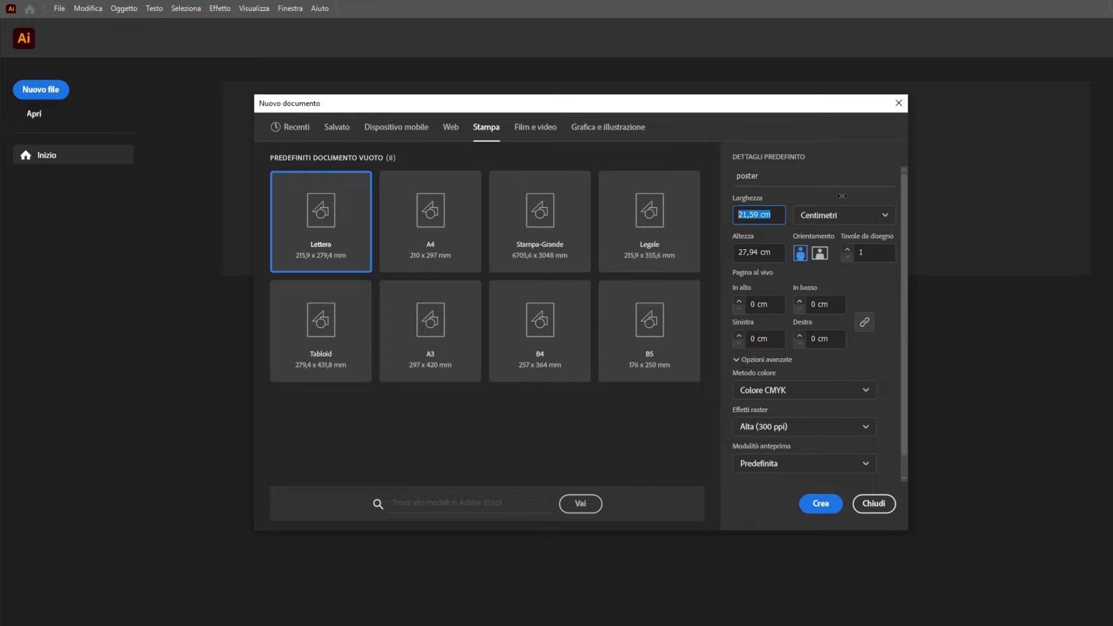
{"action": "type", "text": "150"}
{"action": "key", "text": "Tab"}
{"action": "type", "text": "200"}
{"action": "key", "text": "Tab"}
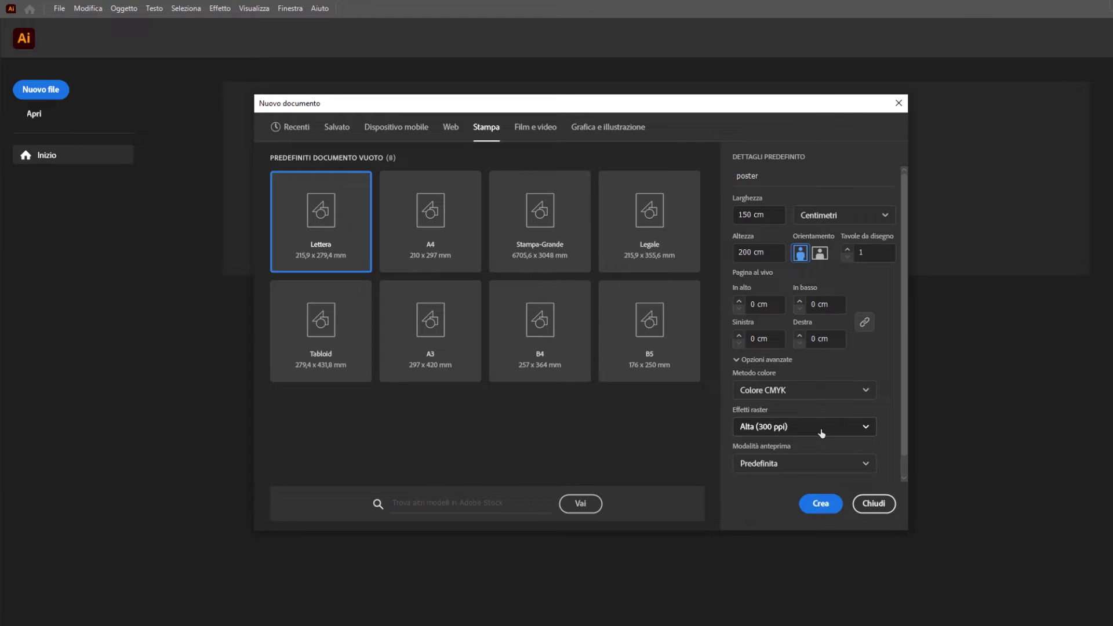
{"action": "left_click", "coordinate": [825, 503]}
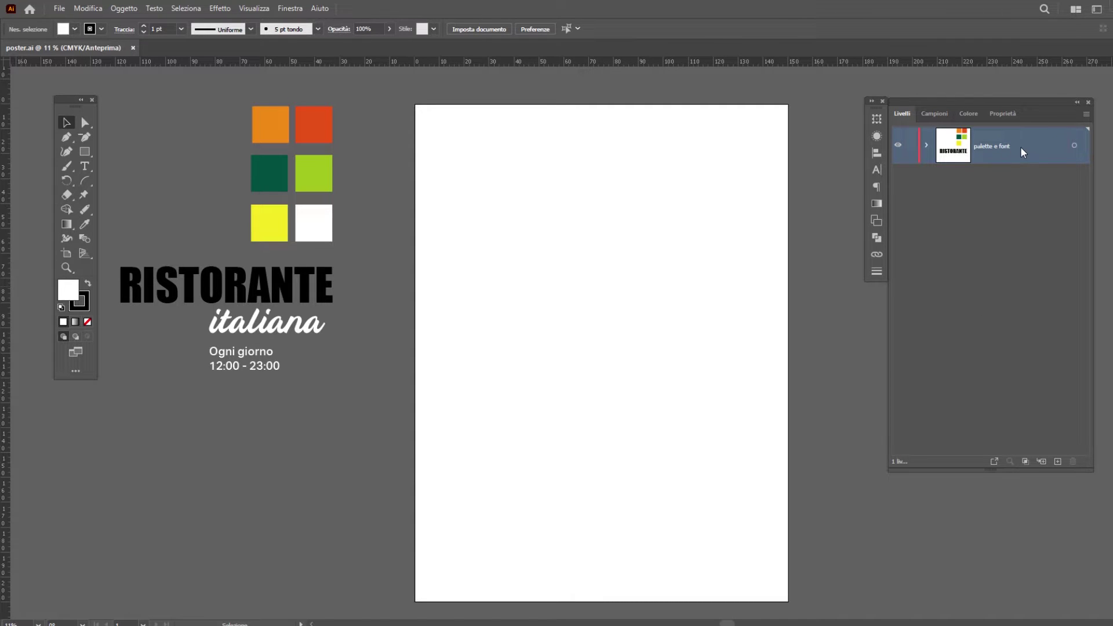
Expand 'palette e font' and check the fonts of RISTORANTE, italiana and the opening-hours text
{"action": "left_click", "coordinate": [926, 146]}
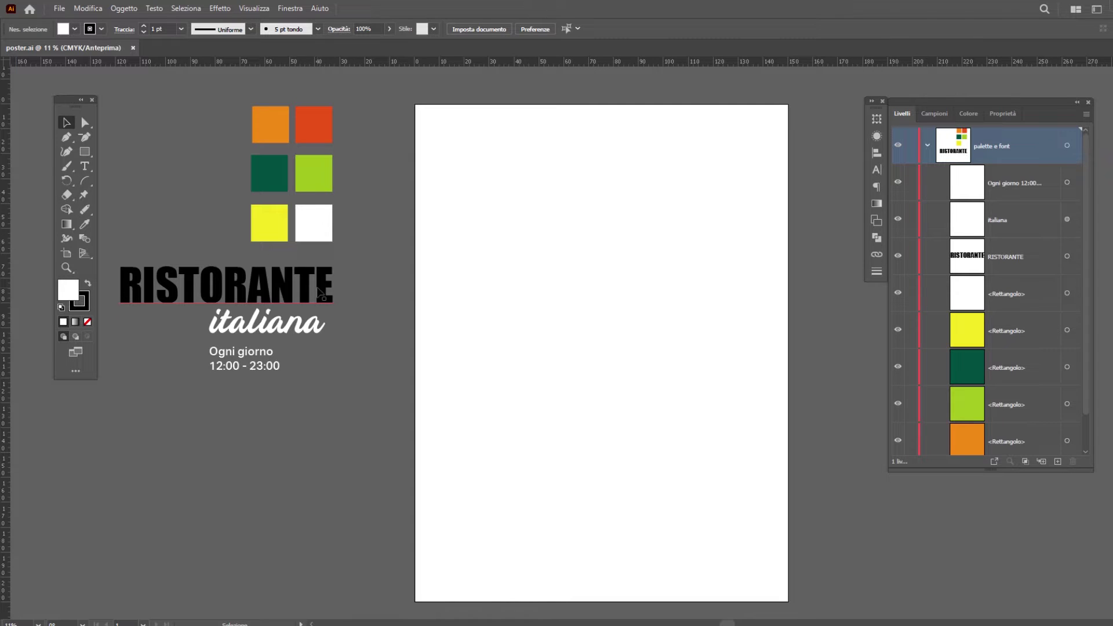
{"action": "left_click", "coordinate": [320, 293]}
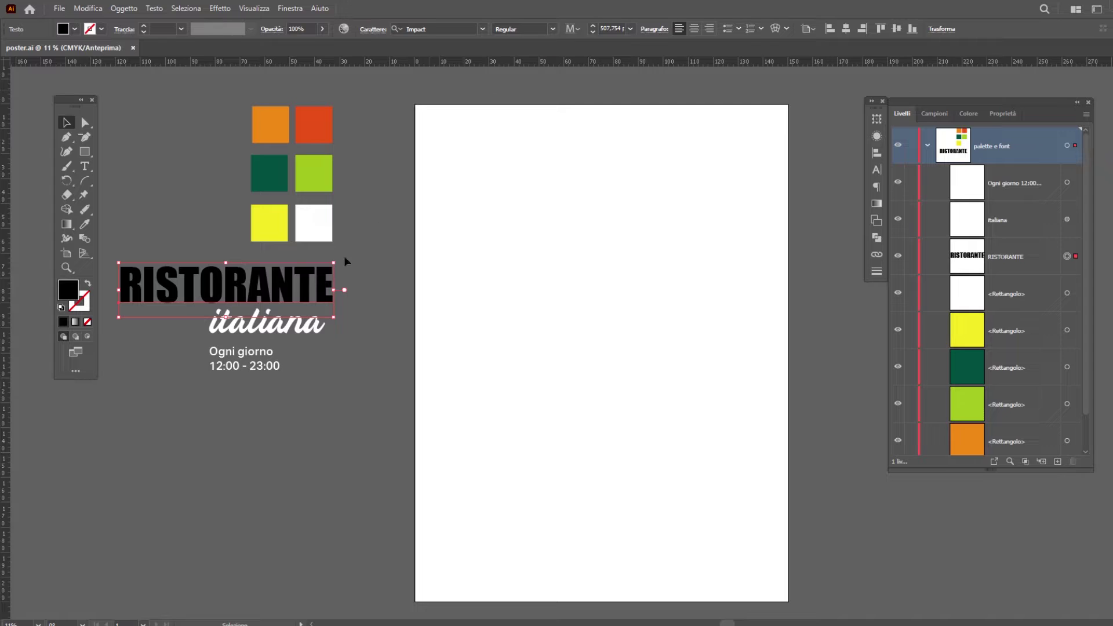
{"action": "left_click", "coordinate": [295, 336]}
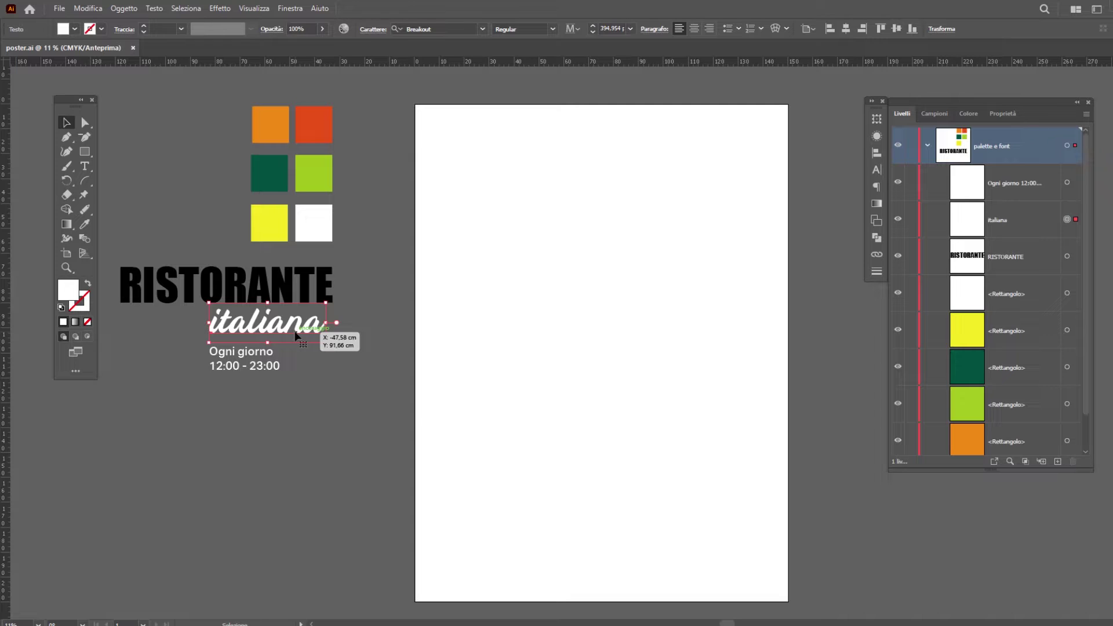
{"action": "left_click", "coordinate": [292, 297]}
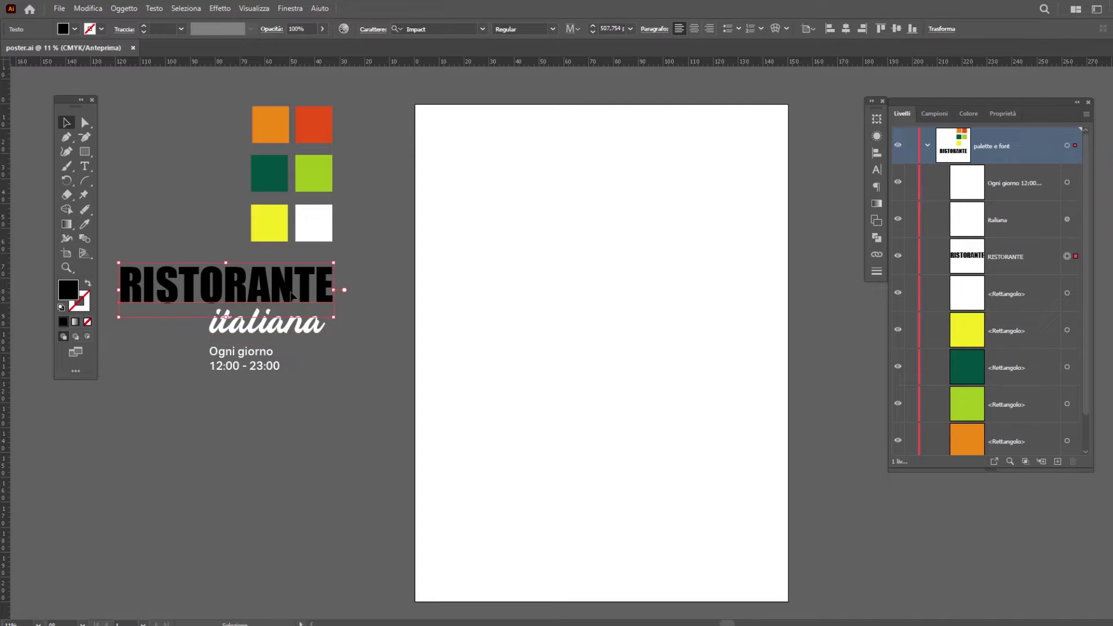
{"action": "left_click", "coordinate": [266, 361]}
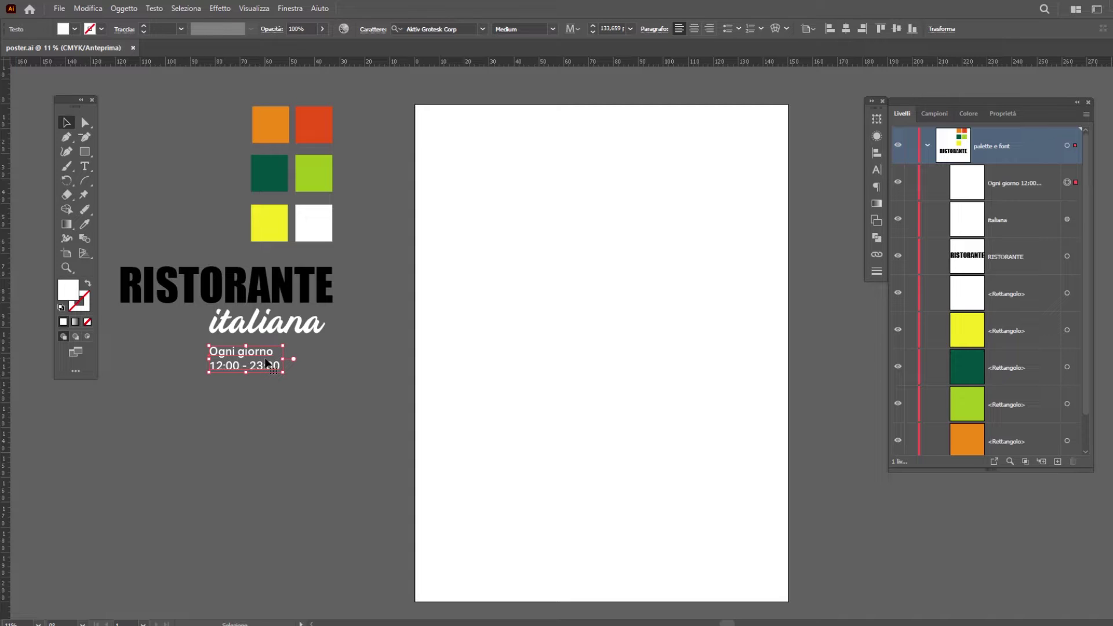
{"action": "left_click", "coordinate": [313, 402]}
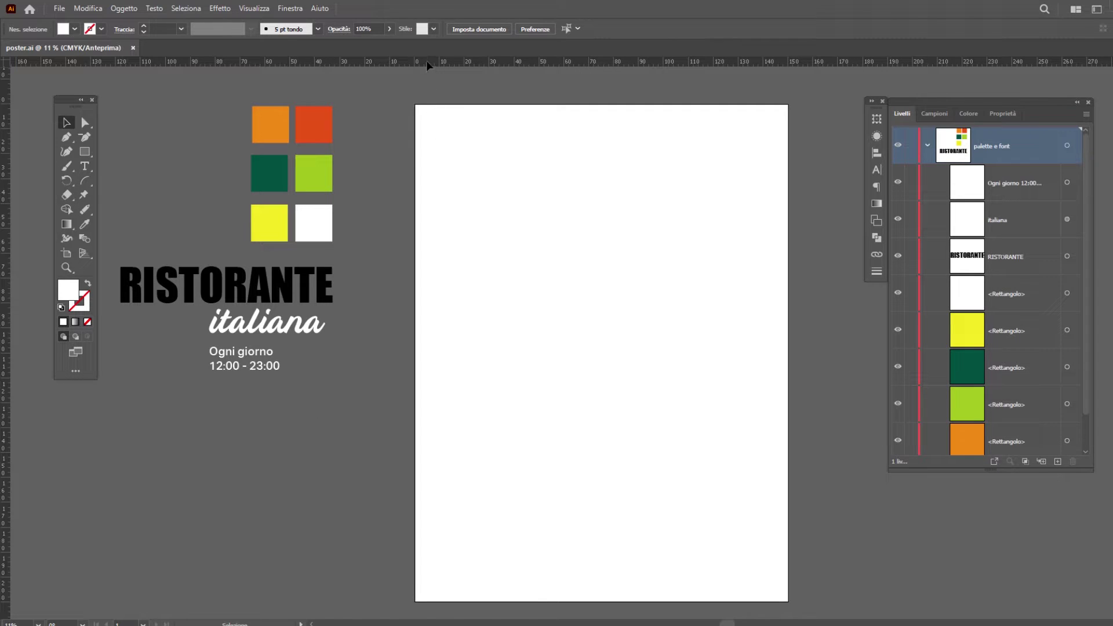
Zoom in and add guides just inside the artboard's left and top edges
{"action": "left_click", "coordinate": [254, 8]}
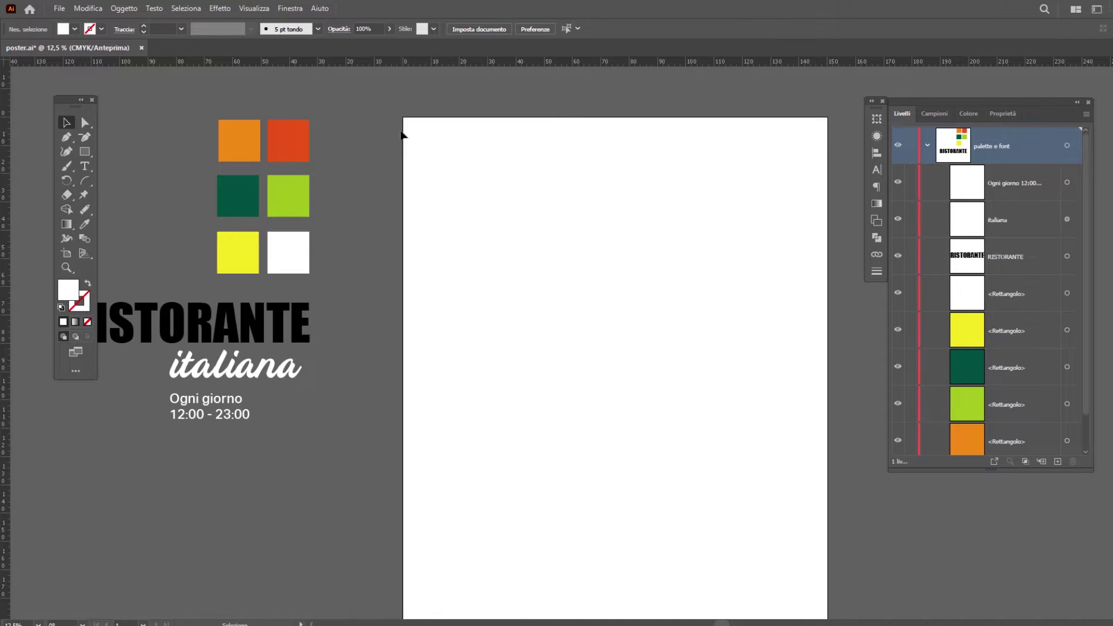
{"action": "scroll", "coordinate": [404, 133], "scroll_direction": "up", "scroll_amount": 7}
{"action": "left_click_drag", "start_coordinate": [8, 138], "coordinate": [539, 139]}
{"action": "mouse_move", "coordinate": [560, 65]}
{"action": "left_mouse_down"}
{"action": "mouse_move", "coordinate": [555, 118]}
{"action": "mouse_move", "coordinate": [559, 92]}
{"action": "left_mouse_up"}
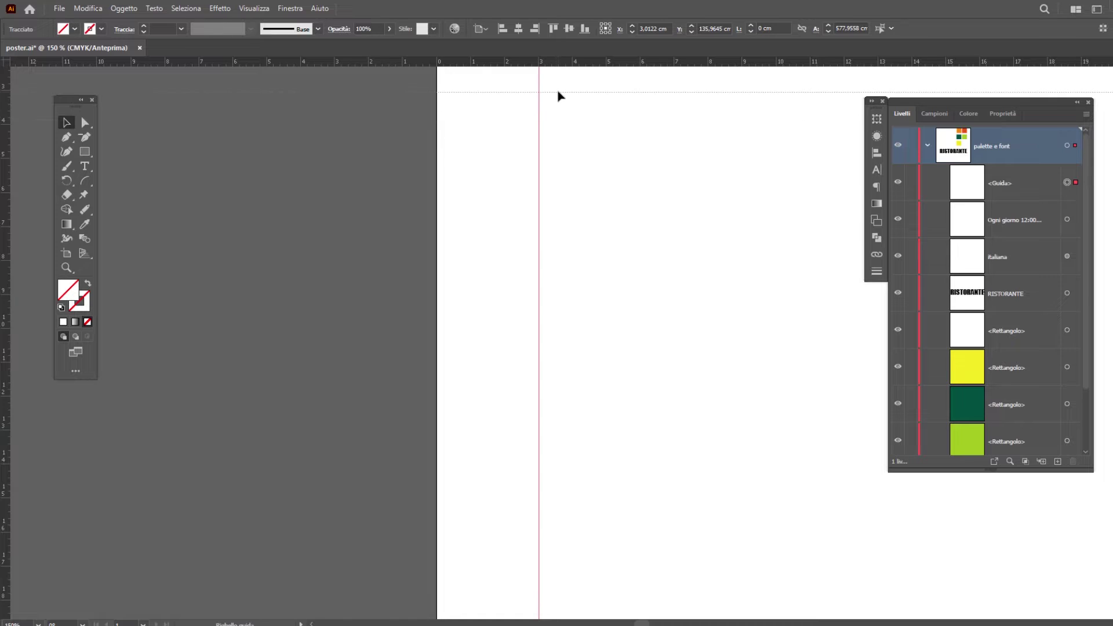
{"action": "scroll", "coordinate": [317, 206], "scroll_direction": "down", "scroll_amount": 5}
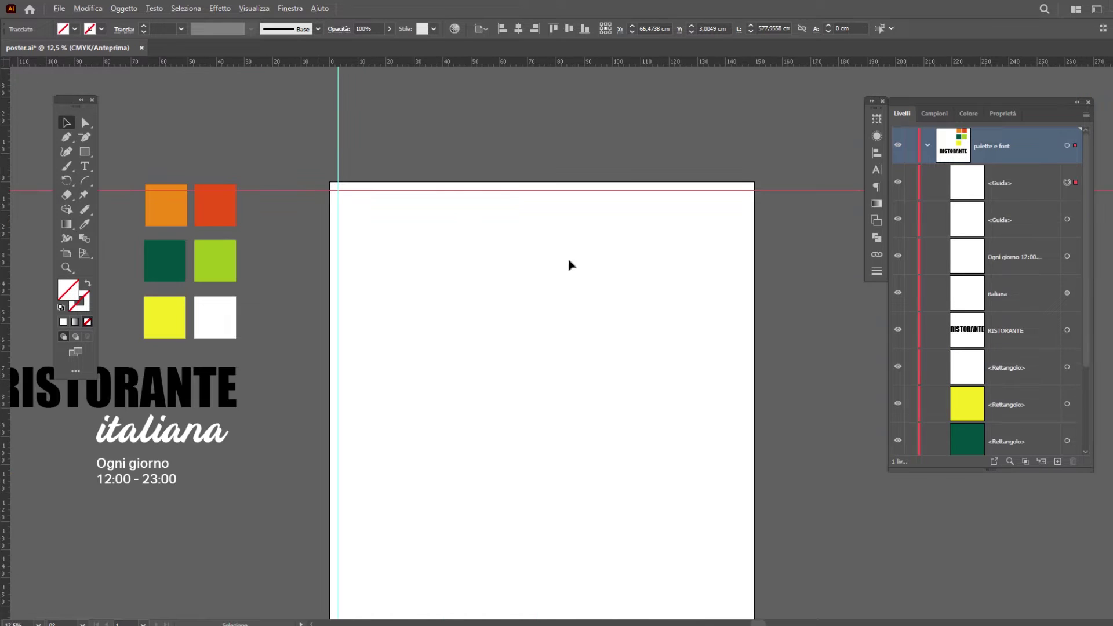
{"action": "scroll", "coordinate": [762, 211], "scroll_direction": "up", "scroll_amount": 5}
Add guides just inside the artboard's right and bottom edges
{"action": "left_click_drag", "start_coordinate": [5, 232], "coordinate": [490, 237]}
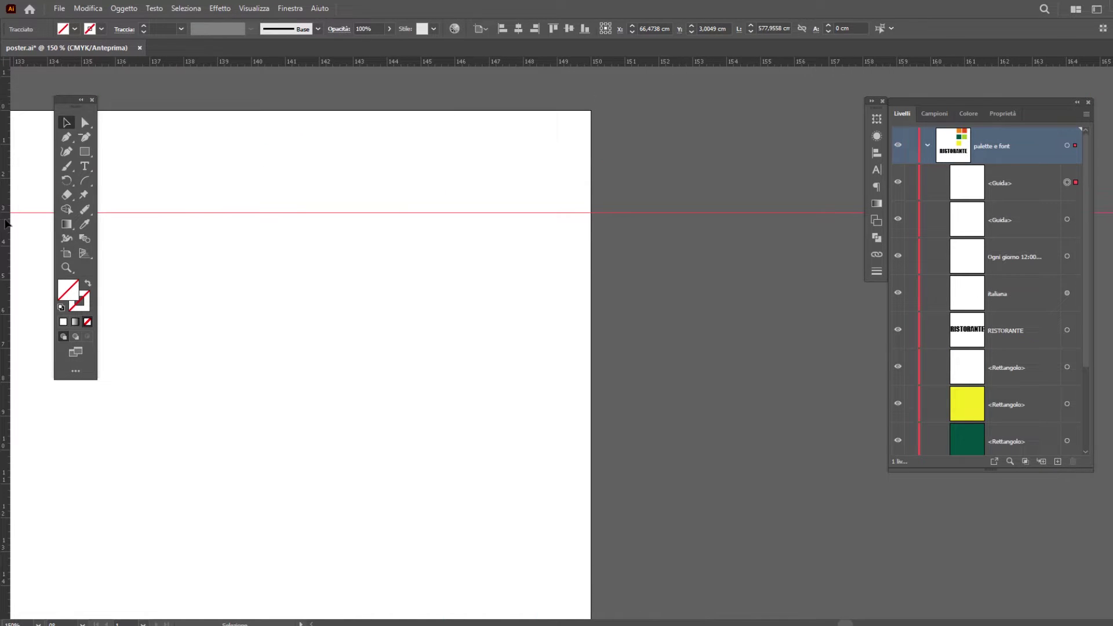
{"action": "scroll", "coordinate": [514, 243], "scroll_direction": "down", "scroll_amount": 8}
{"action": "scroll", "coordinate": [582, 317], "scroll_direction": "up", "scroll_amount": 5}
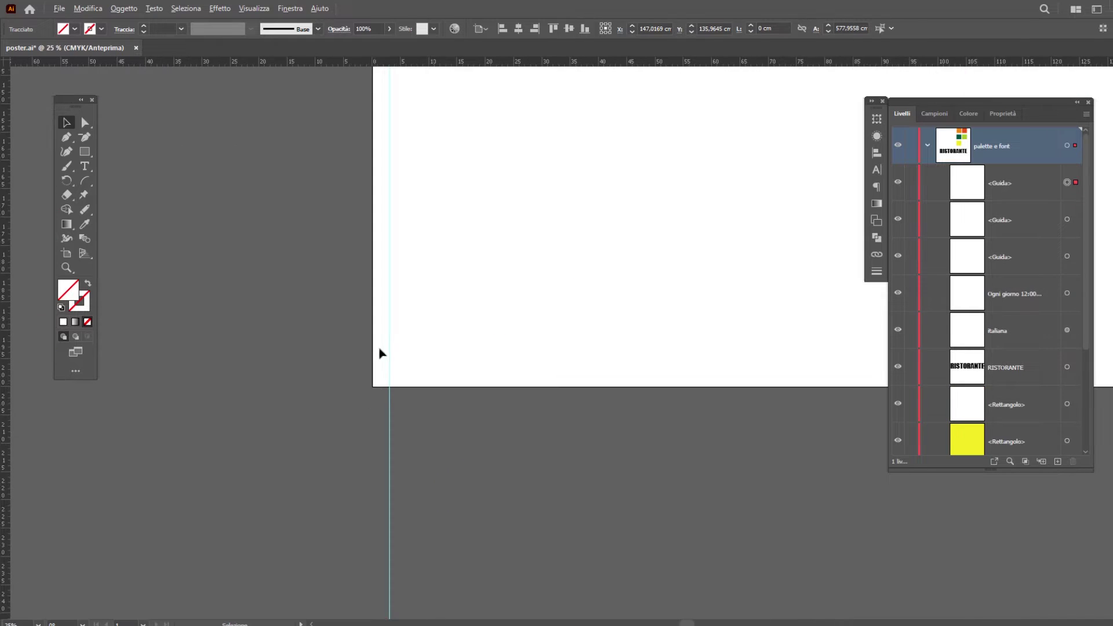
{"action": "scroll", "coordinate": [378, 351], "scroll_direction": "up", "scroll_amount": 4}
{"action": "mouse_move", "coordinate": [414, 62]}
{"action": "left_mouse_down"}
{"action": "mouse_move", "coordinate": [396, 319]}
{"action": "mouse_move", "coordinate": [402, 273]}
{"action": "left_mouse_up"}
{"action": "scroll", "coordinate": [299, 284], "scroll_direction": "down", "scroll_amount": 6}
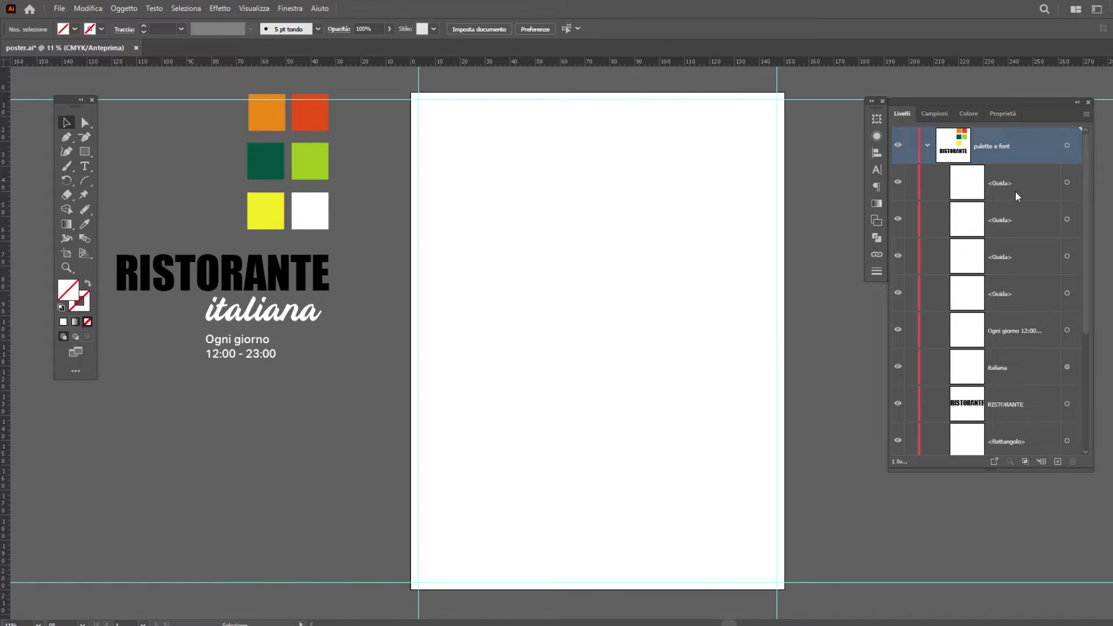
On a new layer, draw a full-height rectangle over the artboard's right side
{"action": "left_click", "coordinate": [927, 145]}
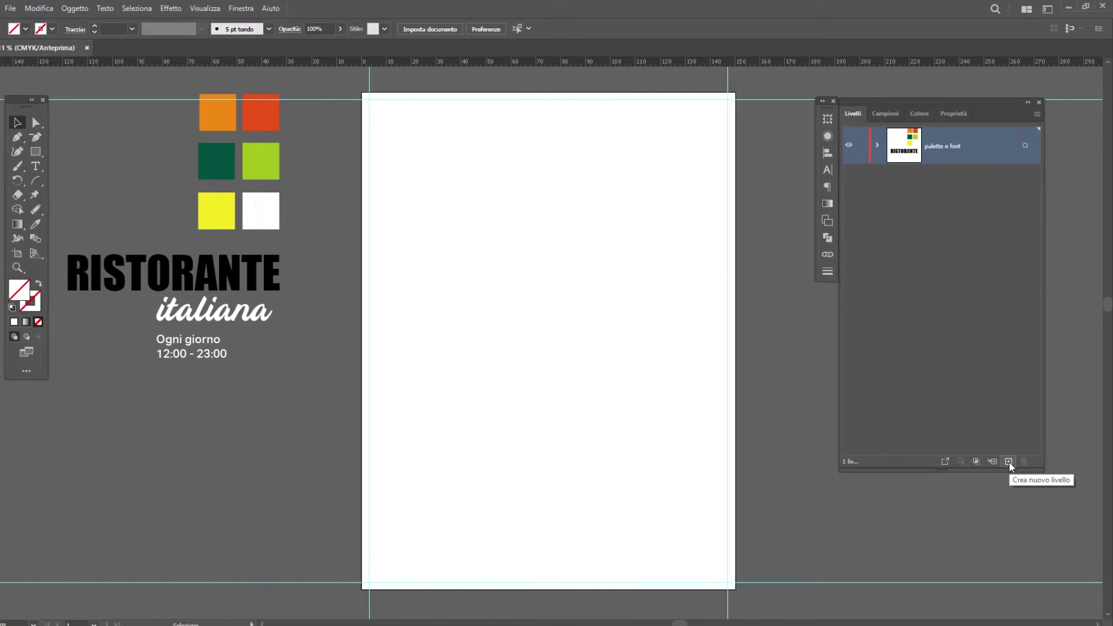
{"action": "left_click", "coordinate": [1008, 461]}
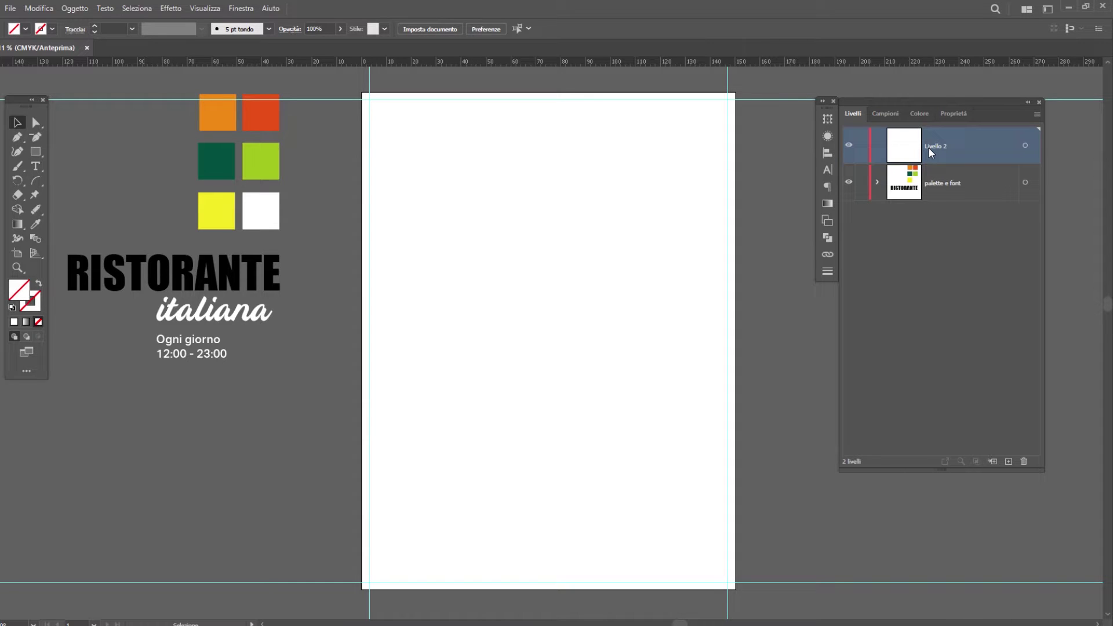
{"action": "left_click", "coordinate": [37, 153]}
{"action": "mouse_move", "coordinate": [579, 93]}
{"action": "left_mouse_down"}
{"action": "mouse_move", "coordinate": [702, 584]}
{"action": "mouse_move", "coordinate": [734, 590]}
{"action": "left_mouse_up"}
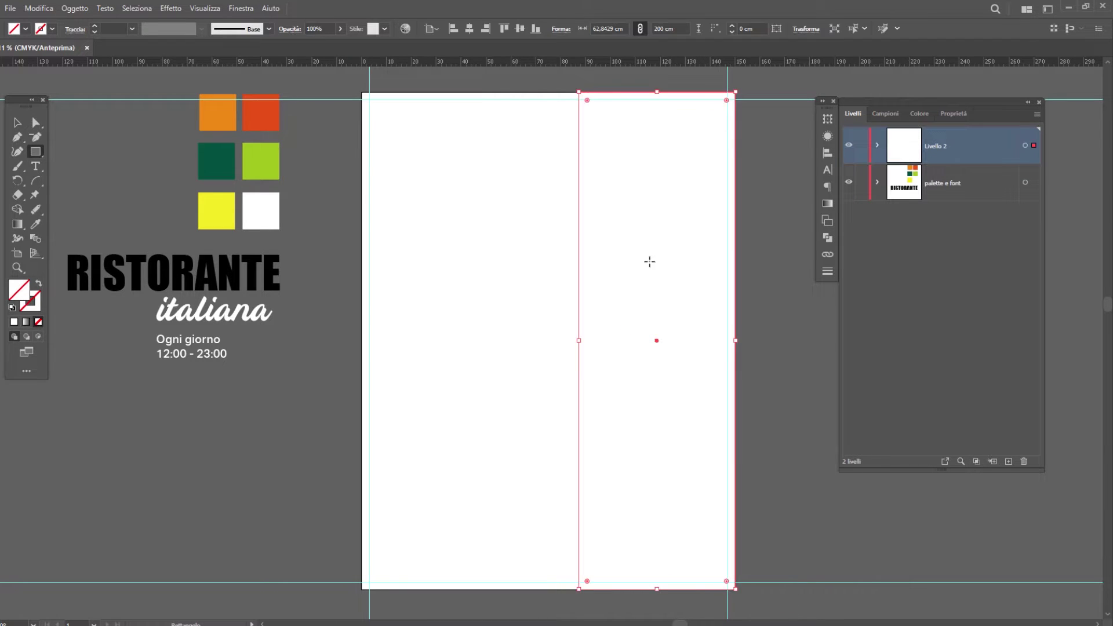
Set the fill to white and draw a second full-height rectangle from the top-left corner
{"action": "double_click", "coordinate": [23, 295]}
{"action": "left_click_drag", "start_coordinate": [762, 156], "coordinate": [700, 118]}
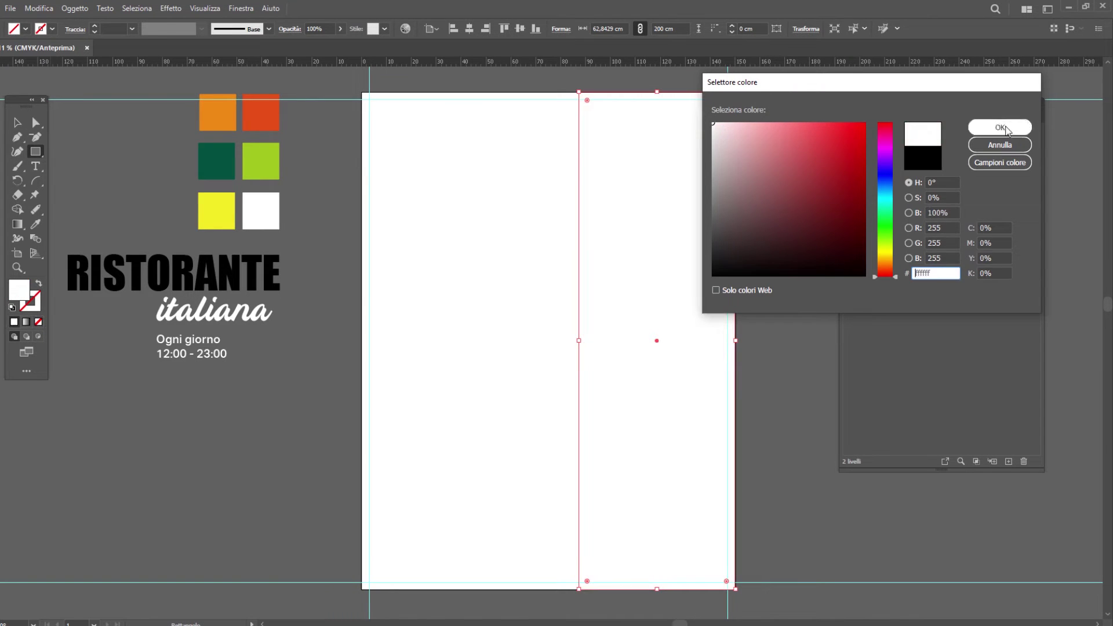
{"action": "left_click", "coordinate": [1007, 127]}
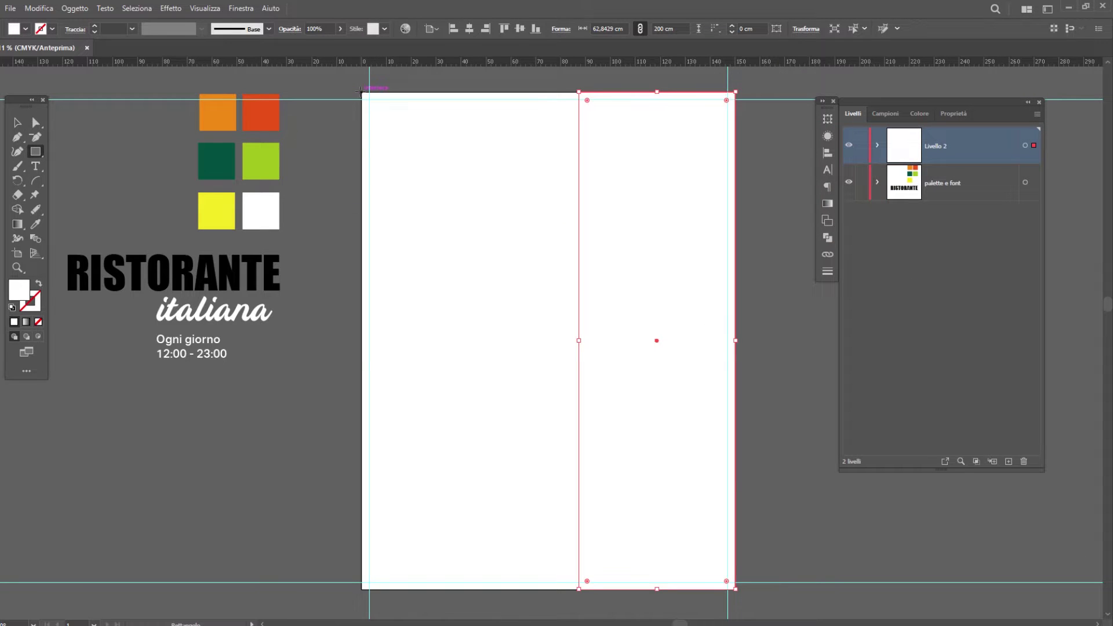
{"action": "mouse_move", "coordinate": [361, 91]}
{"action": "left_mouse_down"}
{"action": "mouse_move", "coordinate": [560, 576]}
{"action": "mouse_move", "coordinate": [579, 589]}
{"action": "left_mouse_up"}
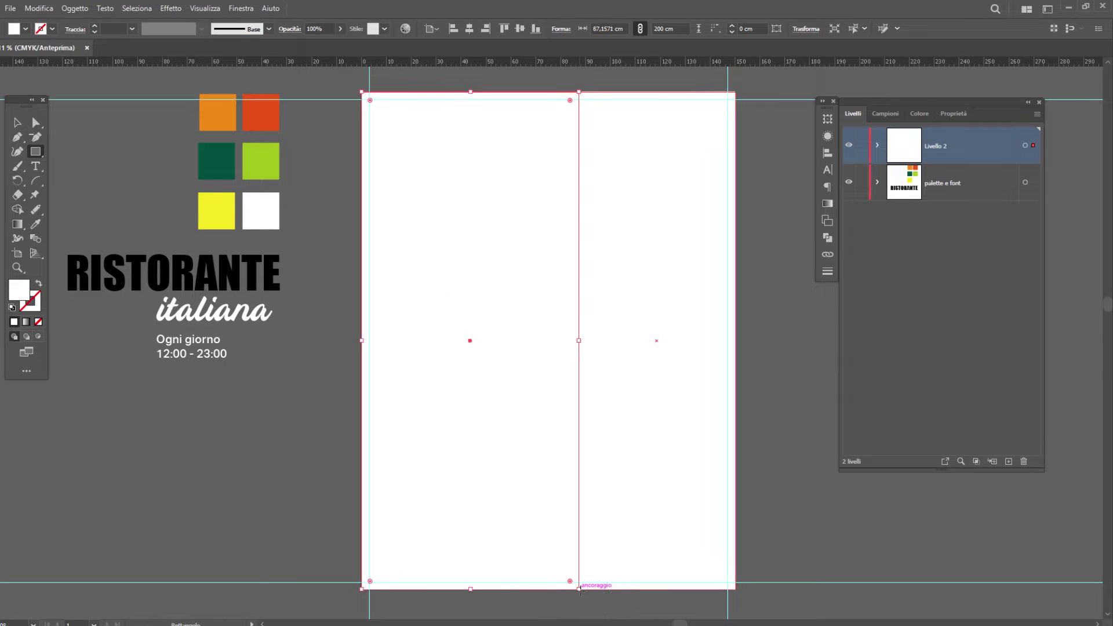
{"action": "key", "text": "v"}
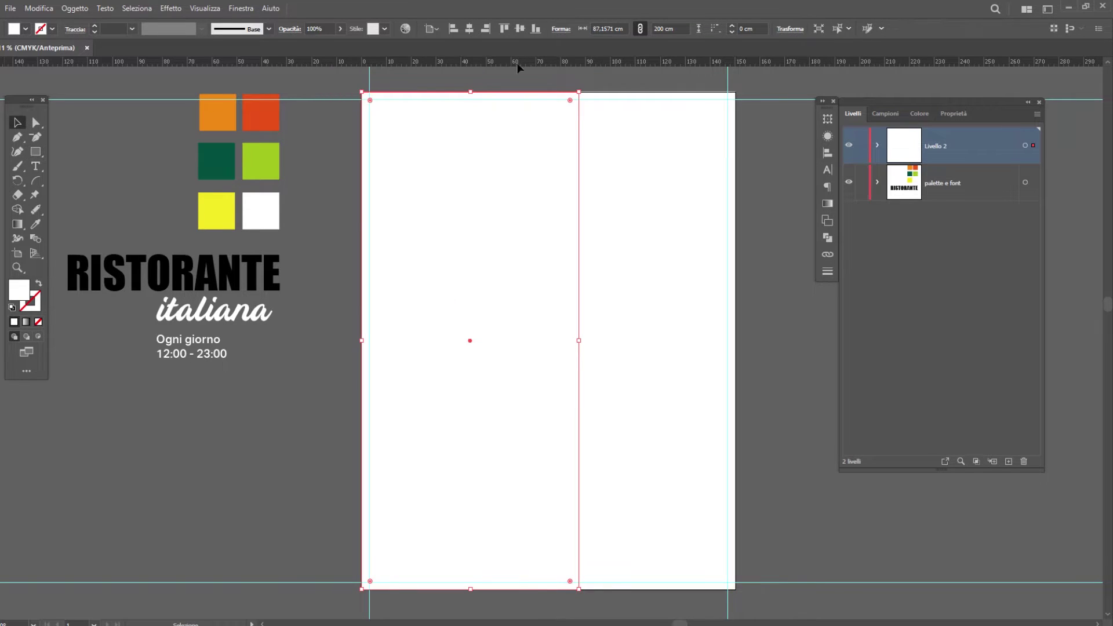
{"action": "scroll", "coordinate": [585, 87], "scroll_direction": "up", "scroll_amount": 2}
{"action": "scroll", "coordinate": [575, 84], "scroll_direction": "up", "scroll_amount": 2}
{"action": "scroll", "coordinate": [565, 95], "scroll_direction": "down", "scroll_amount": 3}
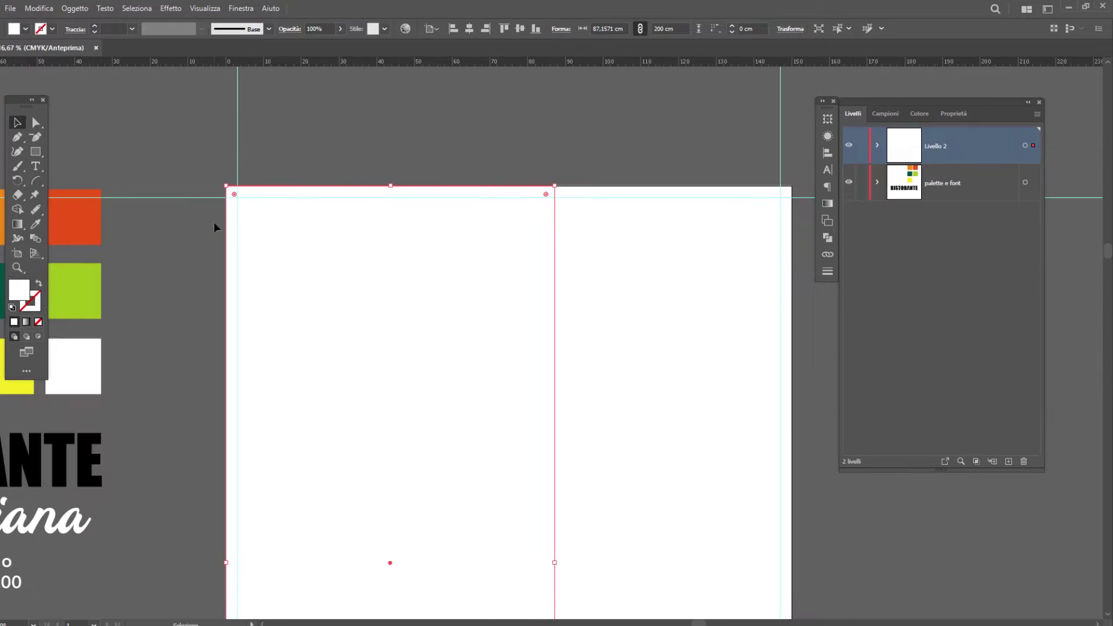
{"action": "scroll", "coordinate": [220, 174], "scroll_direction": "up", "scroll_amount": 3}
{"action": "scroll", "coordinate": [355, 267], "scroll_direction": "down", "scroll_amount": 1}
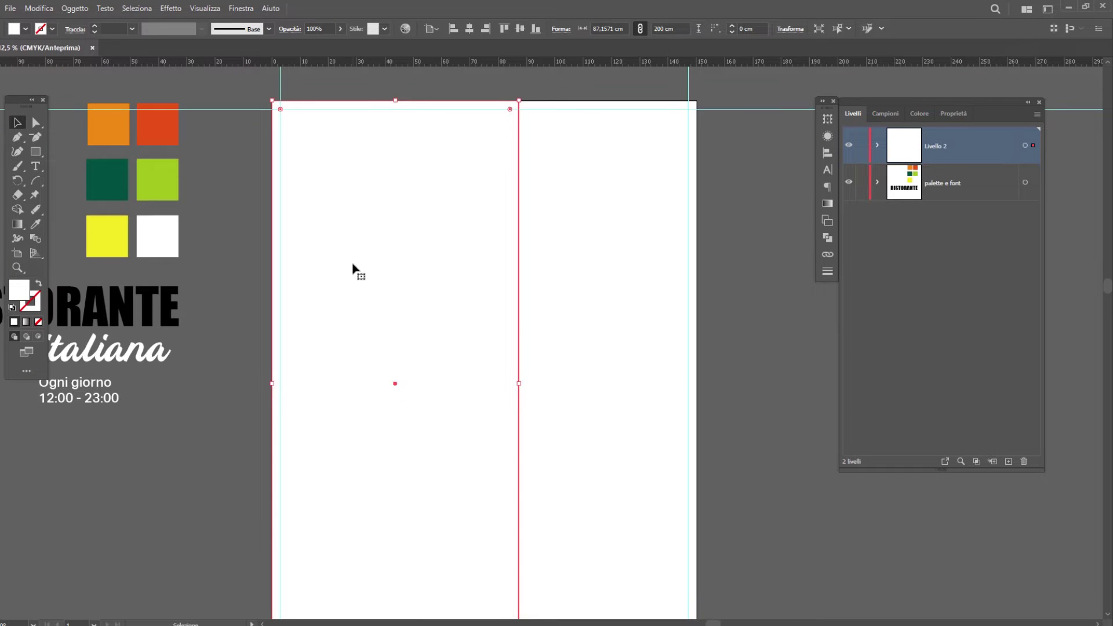
{"action": "scroll", "coordinate": [354, 269], "scroll_direction": "down", "scroll_amount": 2}
{"action": "scroll", "coordinate": [591, 290], "scroll_direction": "down", "scroll_amount": 1, "text": "alt"}
{"action": "scroll", "coordinate": [591, 290], "scroll_direction": "up", "scroll_amount": 1, "text": "alt"}
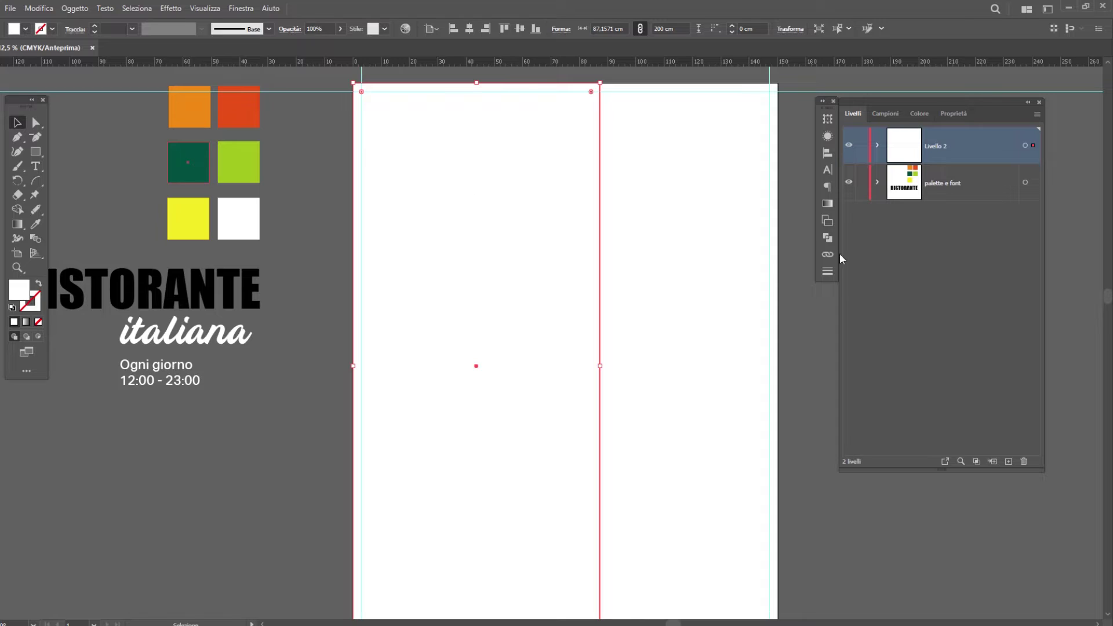
Give the left rectangle a gradient from the lime green swatch to the dark green swatch
{"action": "left_click", "coordinate": [828, 204]}
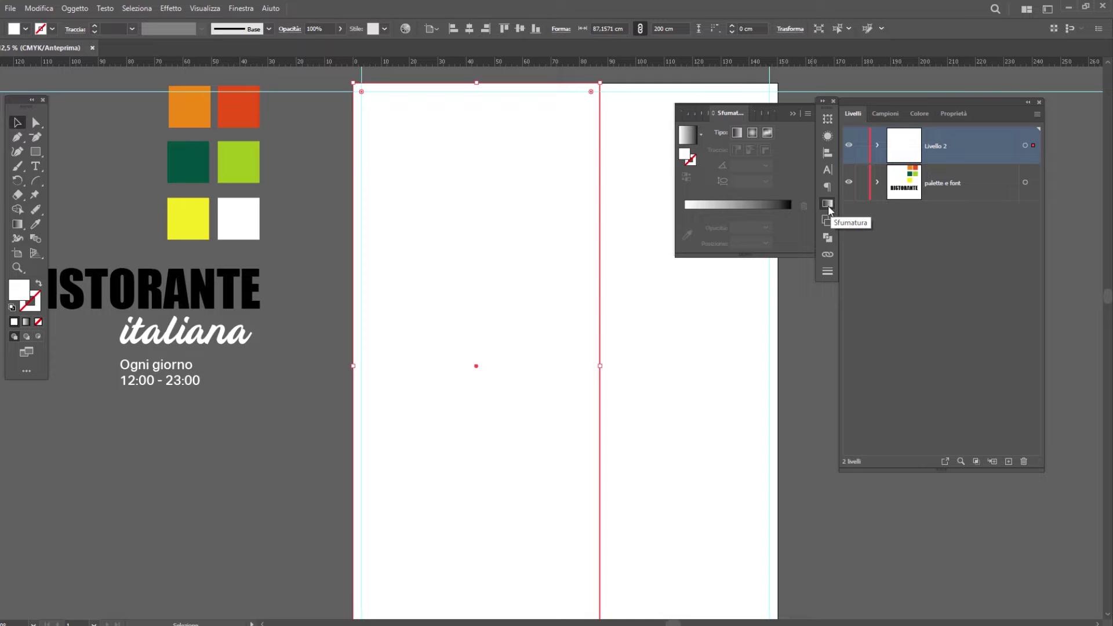
{"action": "left_click", "coordinate": [240, 8]}
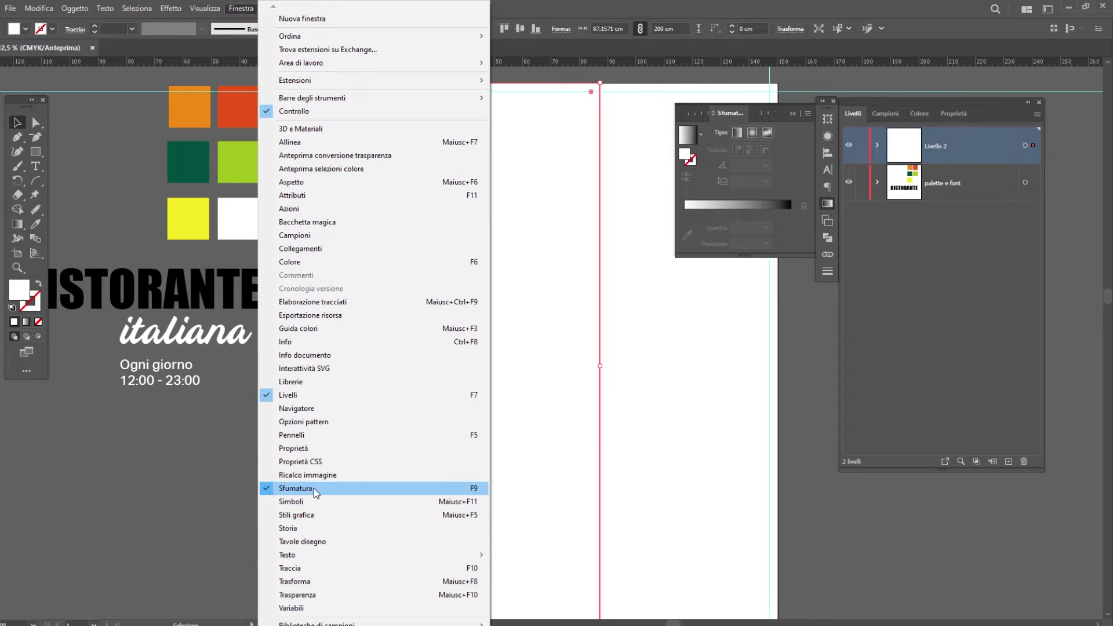
{"action": "left_click", "coordinate": [686, 134]}
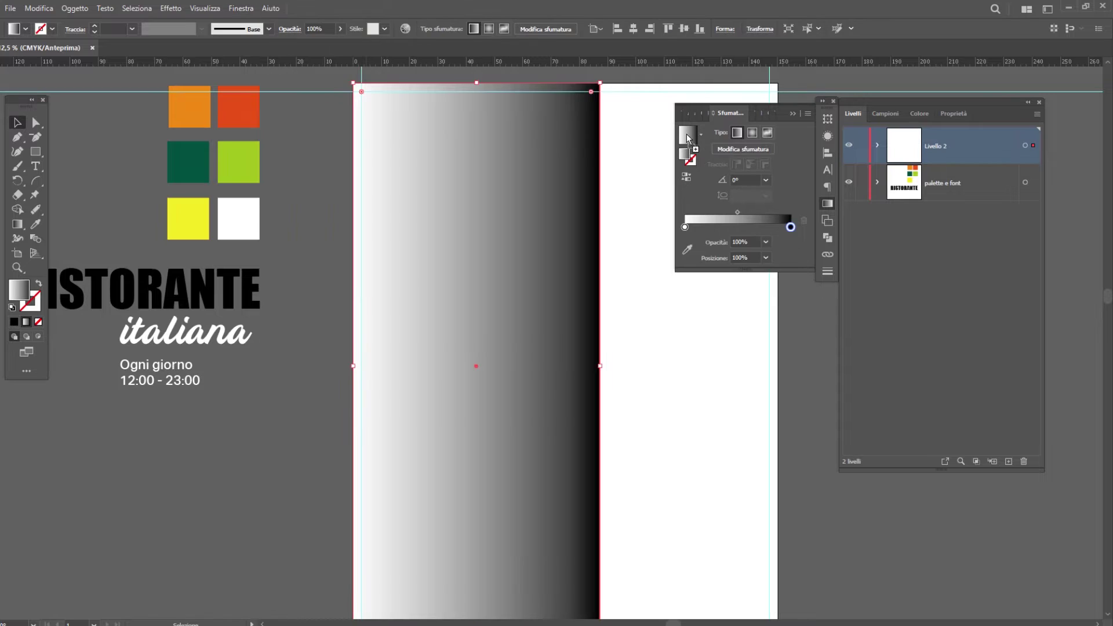
{"action": "left_click", "coordinate": [685, 226]}
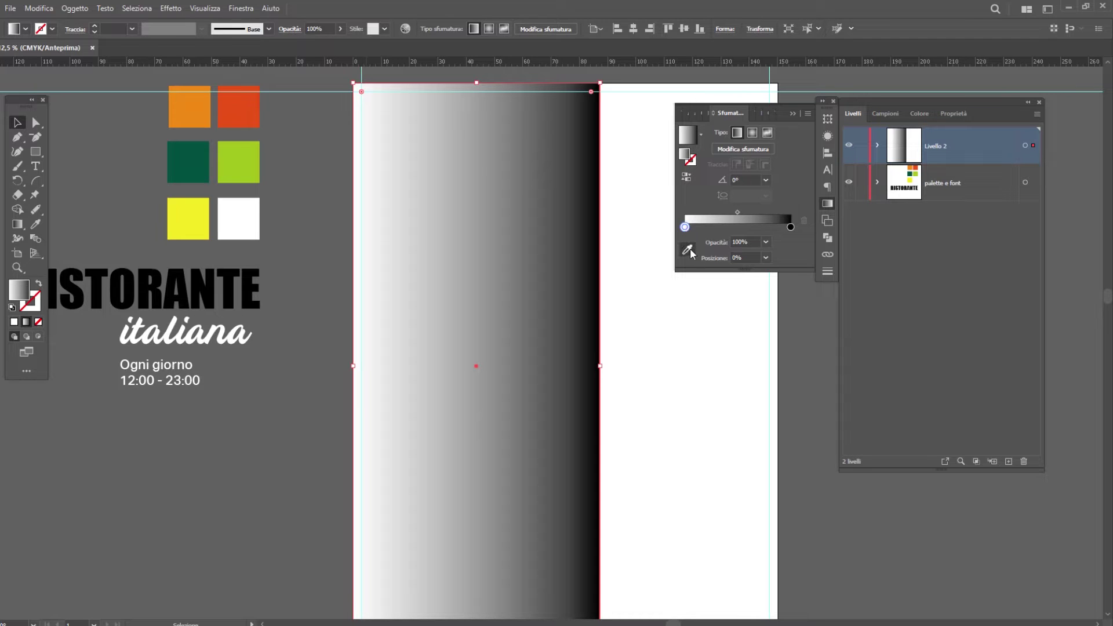
{"action": "left_click", "coordinate": [688, 250]}
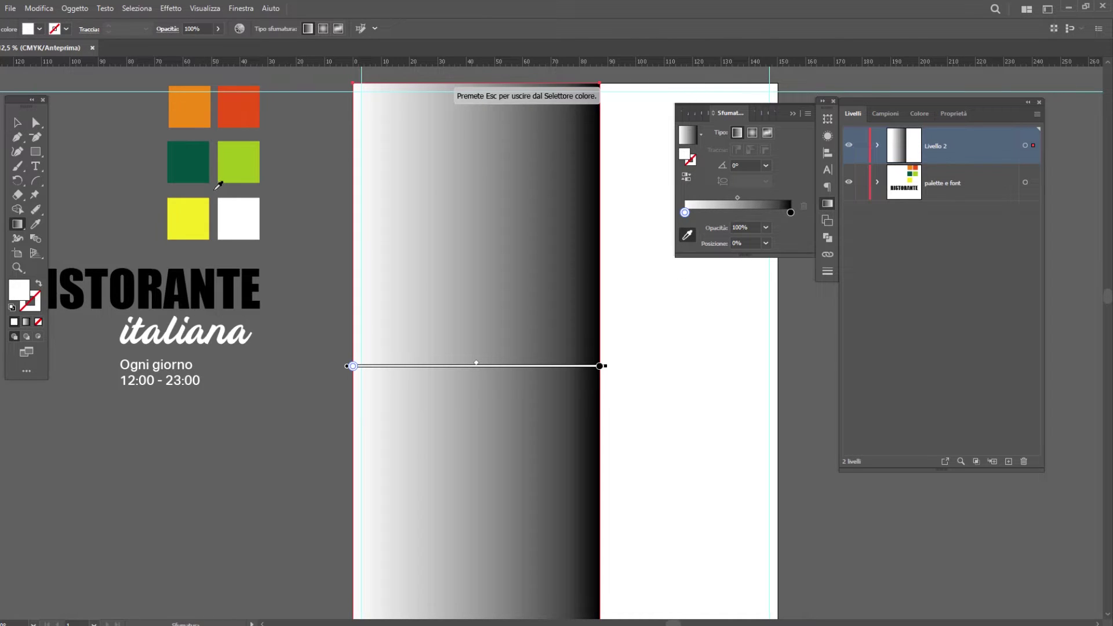
{"action": "left_click", "coordinate": [245, 159]}
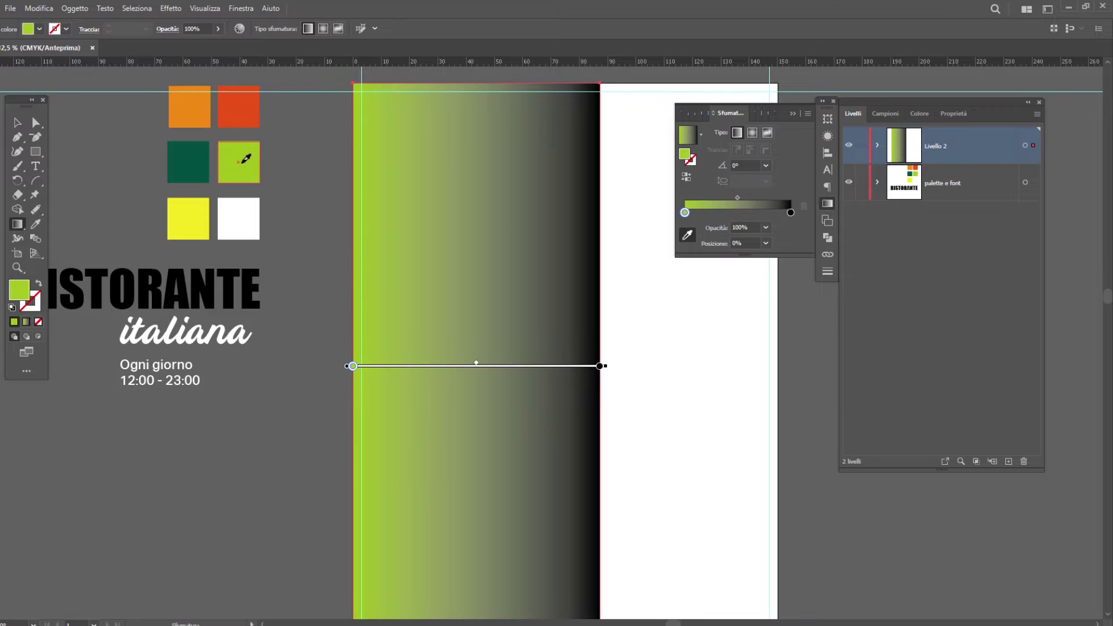
{"action": "left_click", "coordinate": [790, 213]}
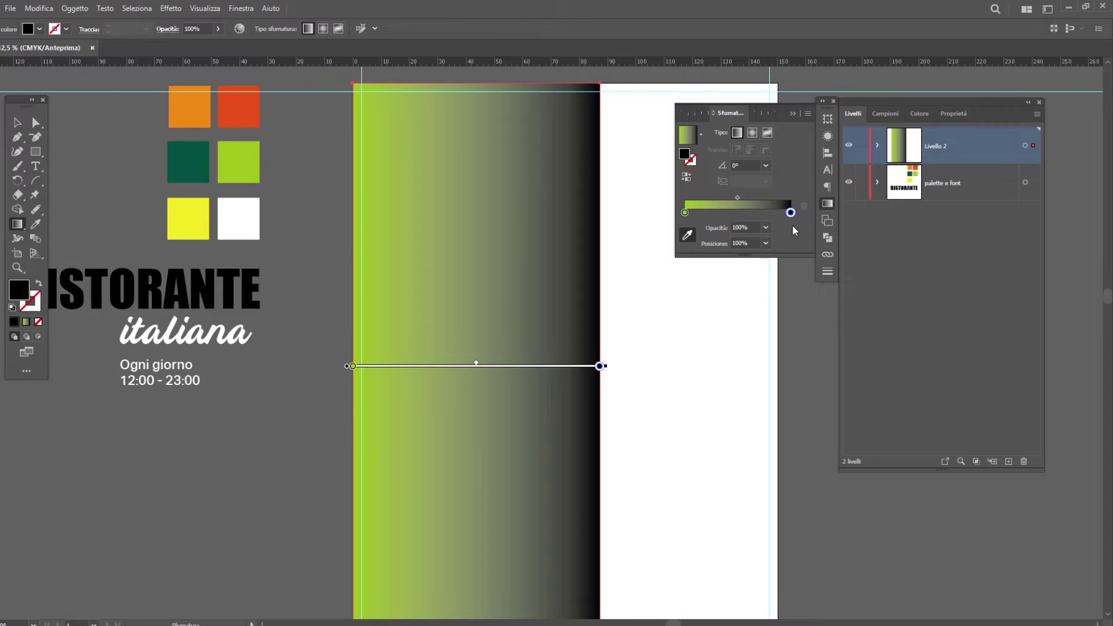
{"action": "left_click", "coordinate": [197, 152]}
{"action": "type", "text": "90"}
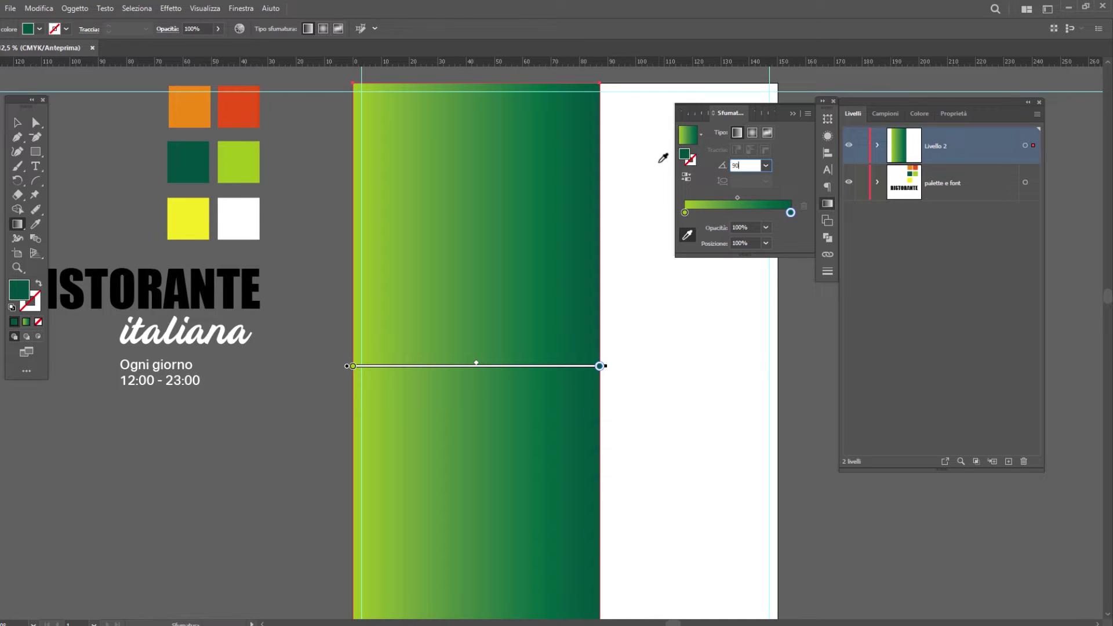
Set the gradient angle to -90° so lime is on top, then place the pasta plate photo
{"action": "key", "text": "Tab"}
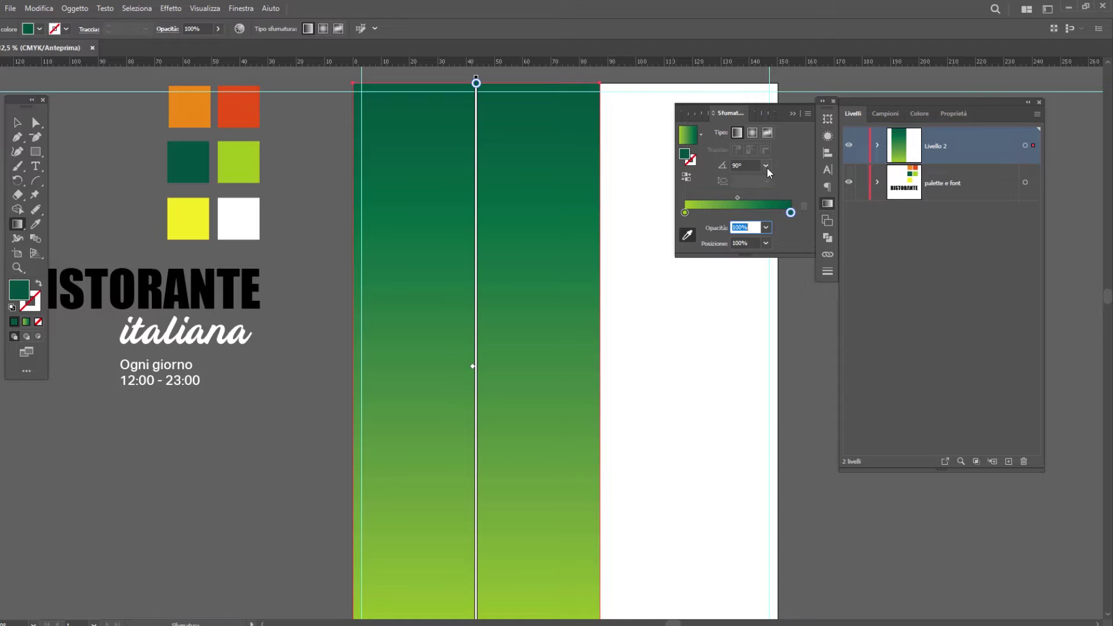
{"action": "left_click", "coordinate": [765, 166]}
{"action": "left_click", "coordinate": [789, 343]}
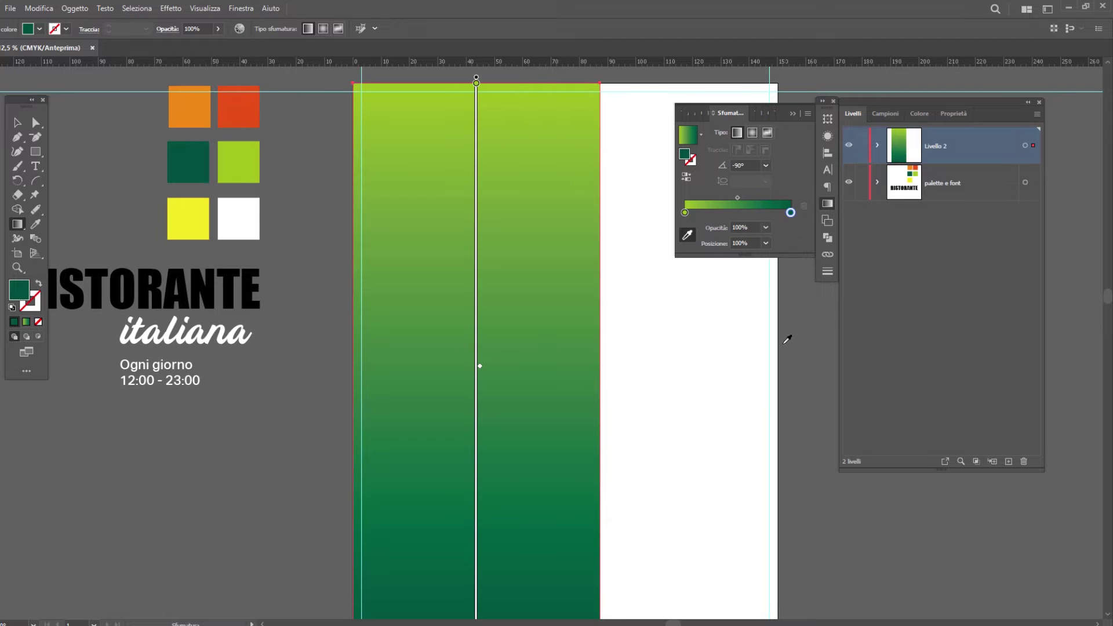
{"action": "key", "text": "v"}
{"action": "left_click", "coordinate": [877, 146]}
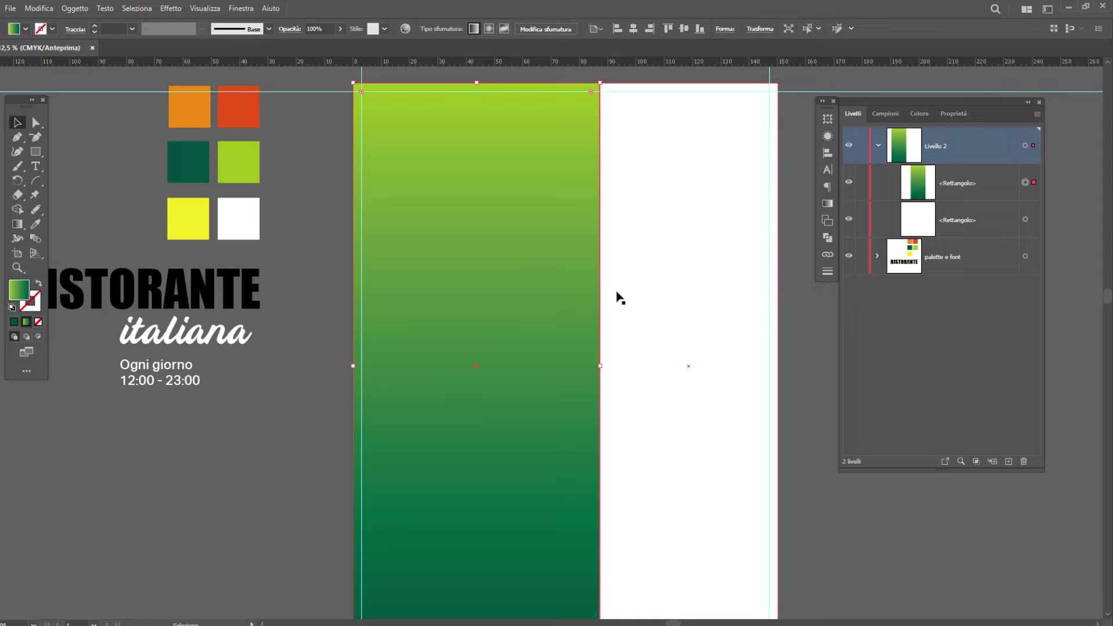
{"action": "left_click", "coordinate": [405, 97]}
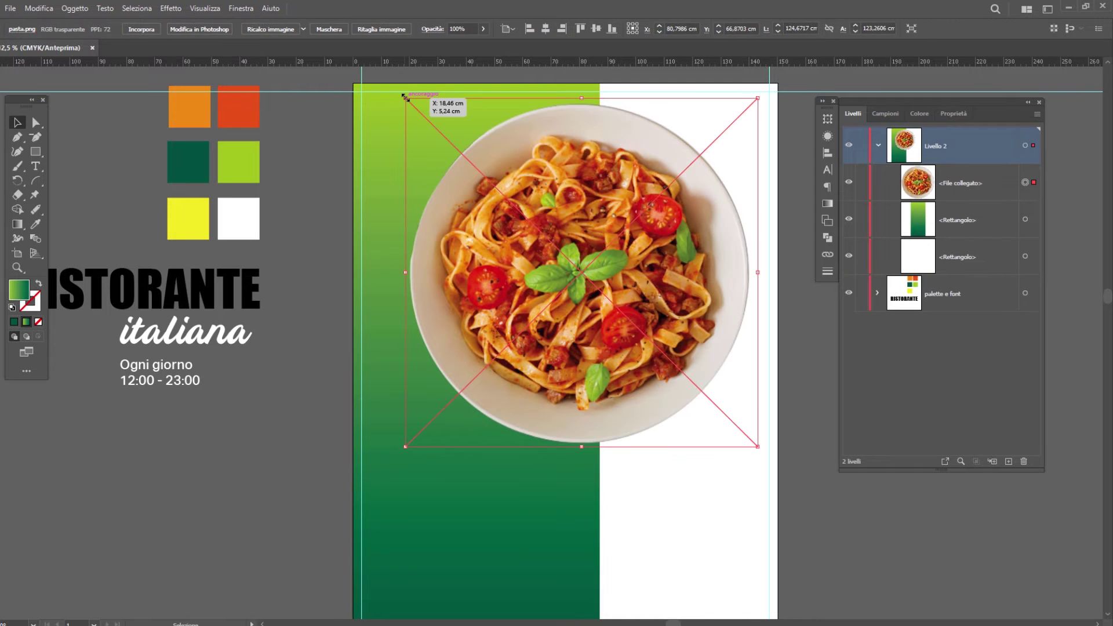
Scale the pasta photo down, centre it on the divide, and move it below the gradient rectangle
{"action": "left_click_drag", "start_coordinate": [404, 97], "coordinate": [491, 183]}
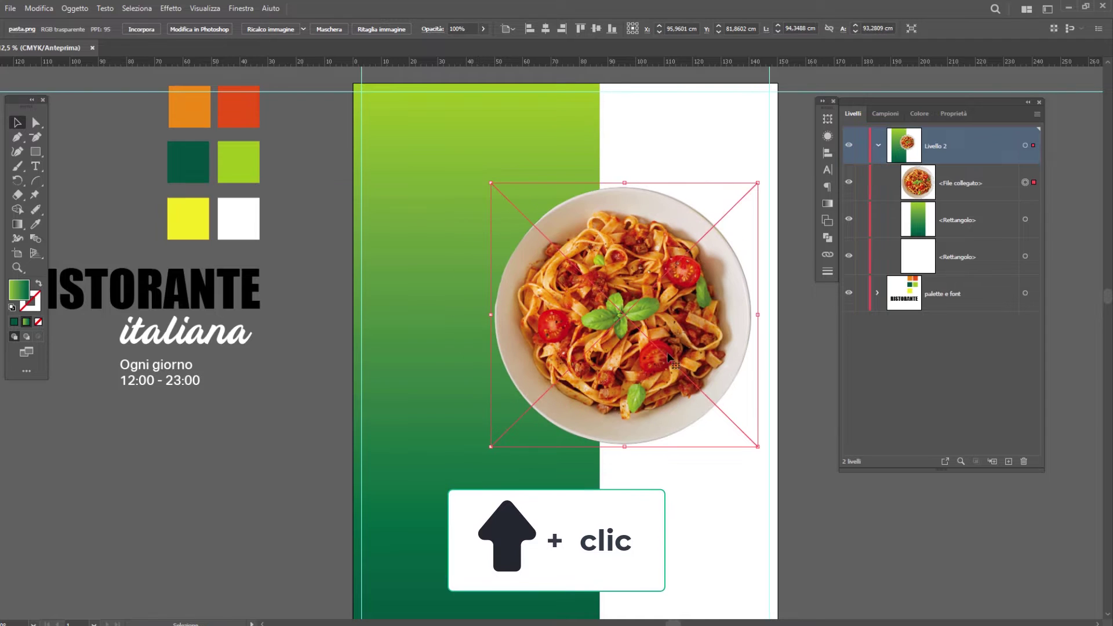
{"action": "left_click_drag", "start_coordinate": [728, 430], "coordinate": [707, 412]}
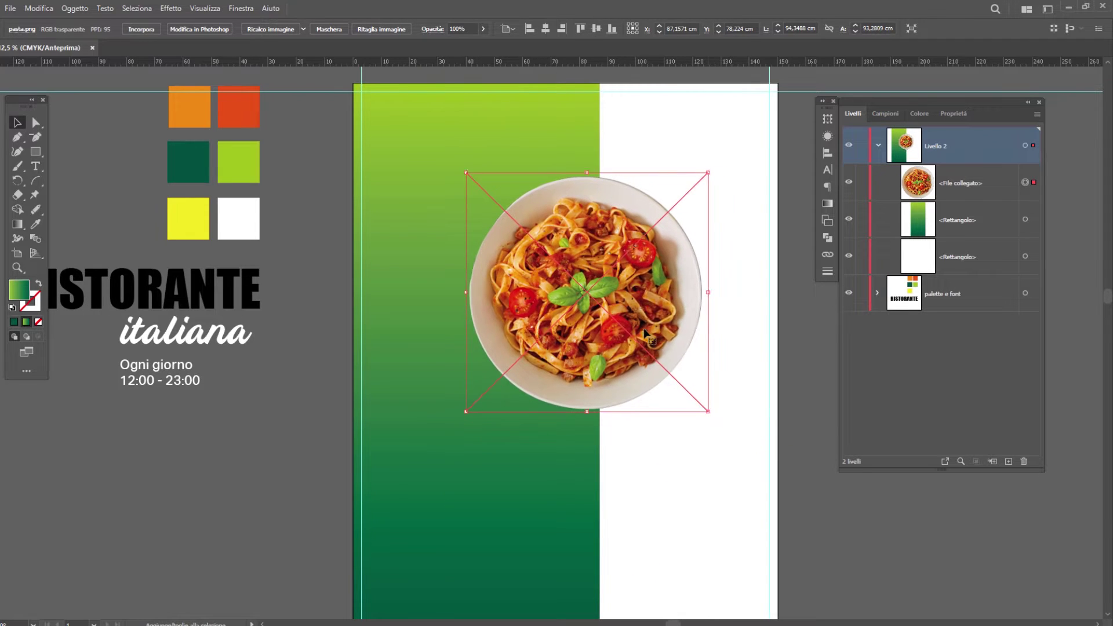
{"action": "mouse_move", "coordinate": [640, 326]}
{"action": "left_mouse_down"}
{"action": "mouse_move", "coordinate": [653, 325]}
{"action": "mouse_move", "coordinate": [652, 342]}
{"action": "left_mouse_up"}
{"action": "left_click_drag", "start_coordinate": [721, 428], "coordinate": [704, 399]}
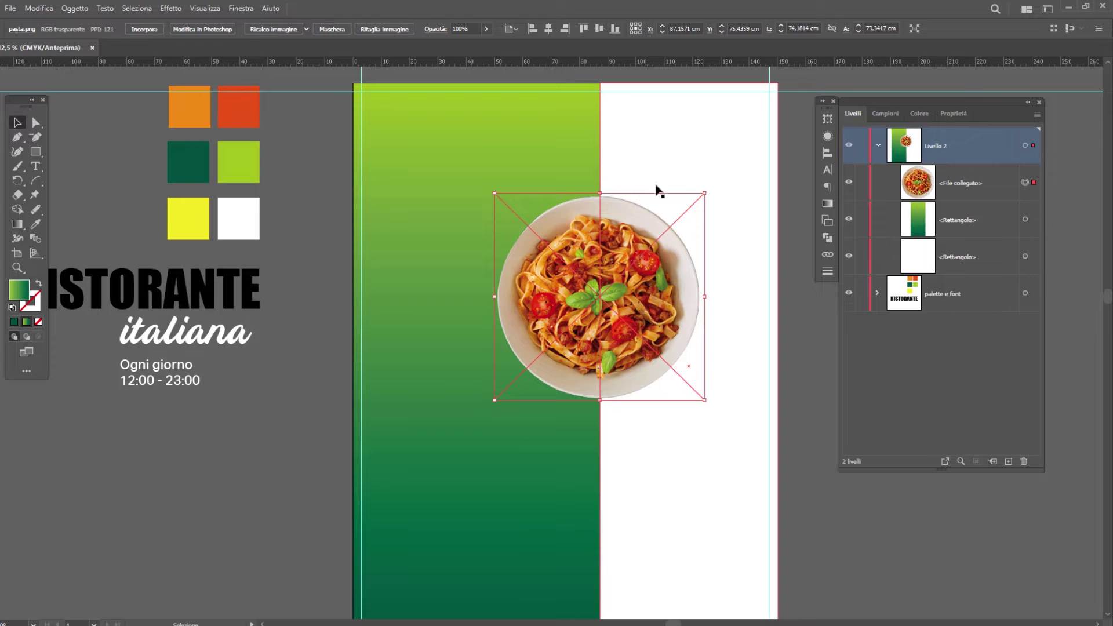
{"action": "left_click", "coordinate": [974, 189]}
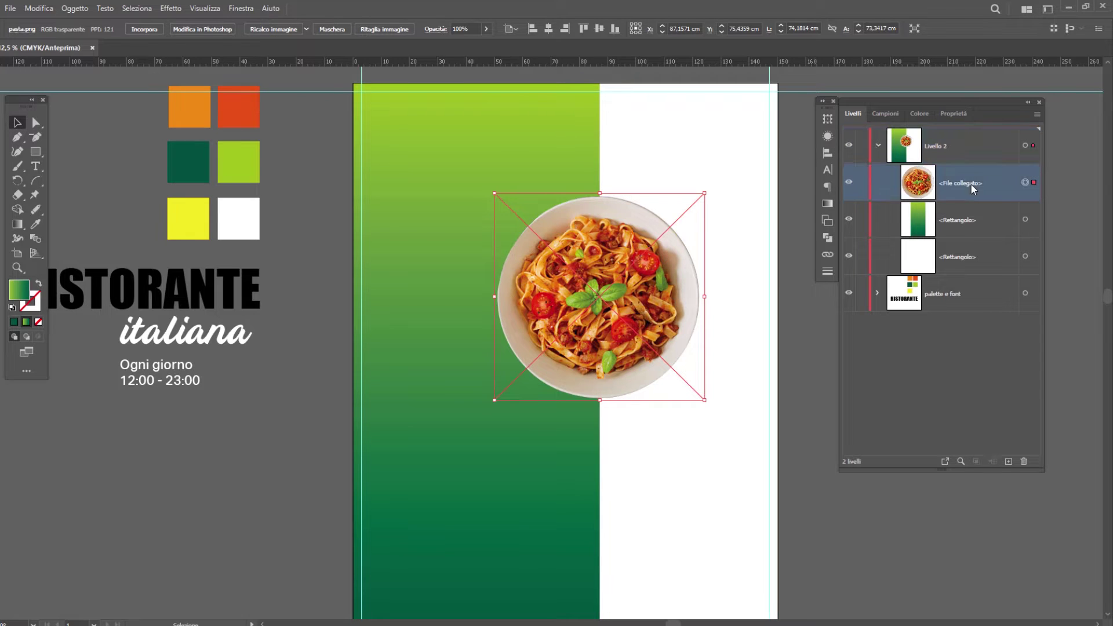
{"action": "left_click_drag", "start_coordinate": [974, 189], "coordinate": [970, 229]}
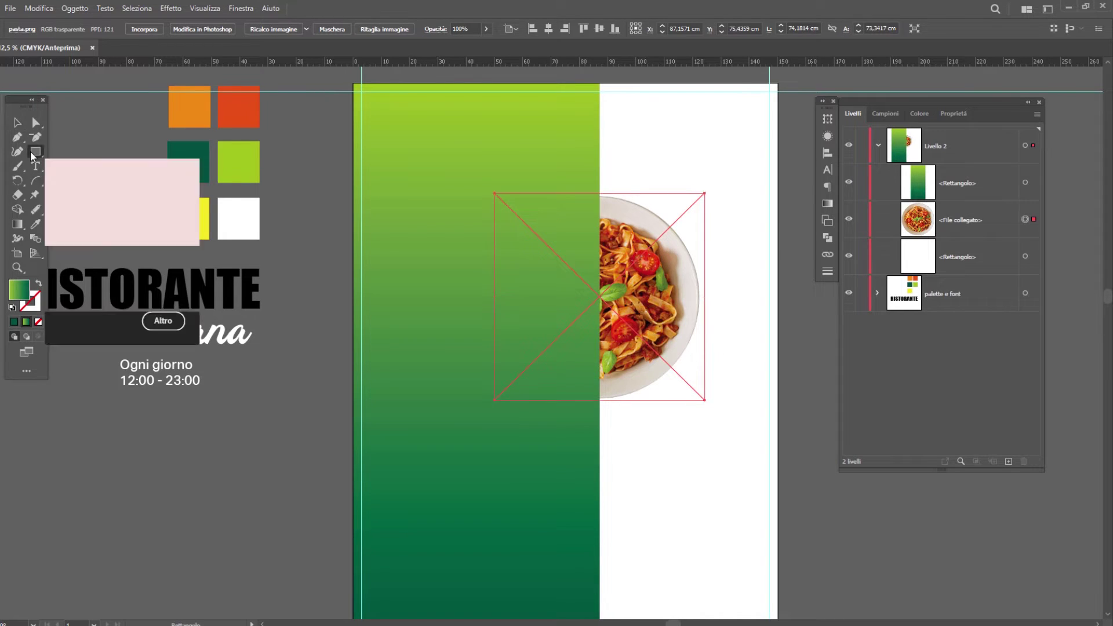
Pick the Ellipse tool with a white ffffff fill
{"action": "left_click_drag", "start_coordinate": [36, 151], "coordinate": [68, 164]}
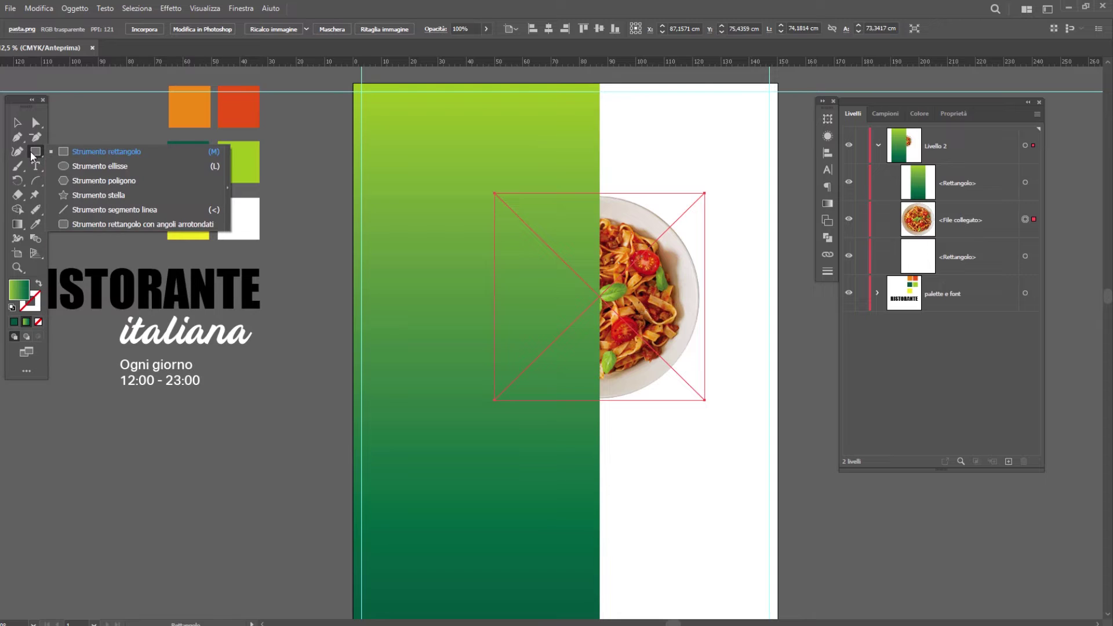
{"action": "left_click", "coordinate": [91, 164]}
{"action": "double_click", "coordinate": [19, 292]}
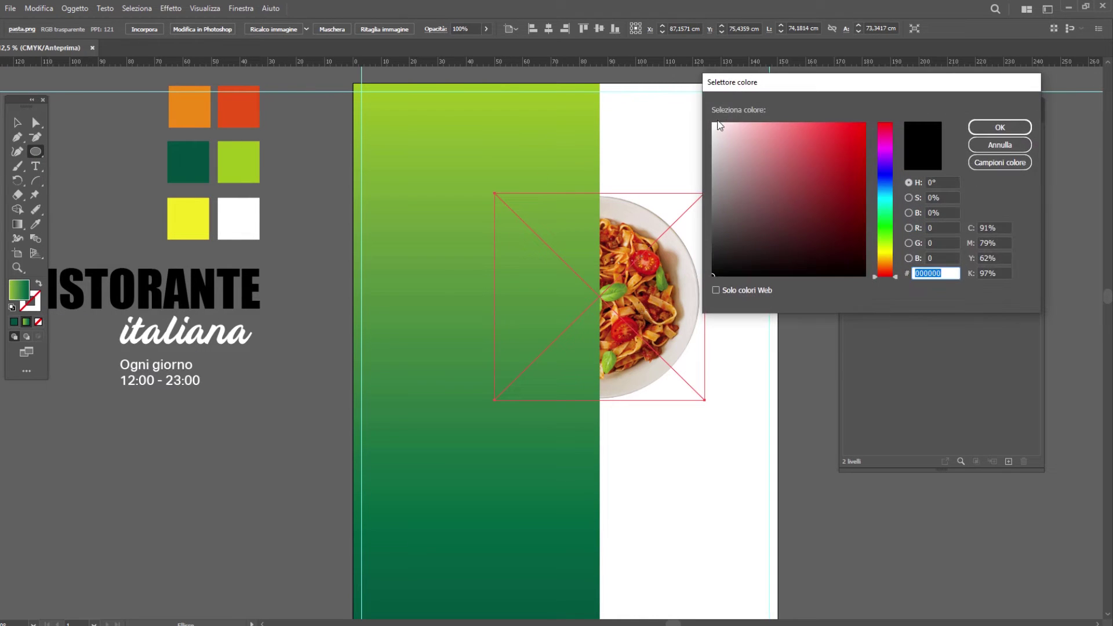
{"action": "left_click_drag", "start_coordinate": [733, 126], "coordinate": [674, 105]}
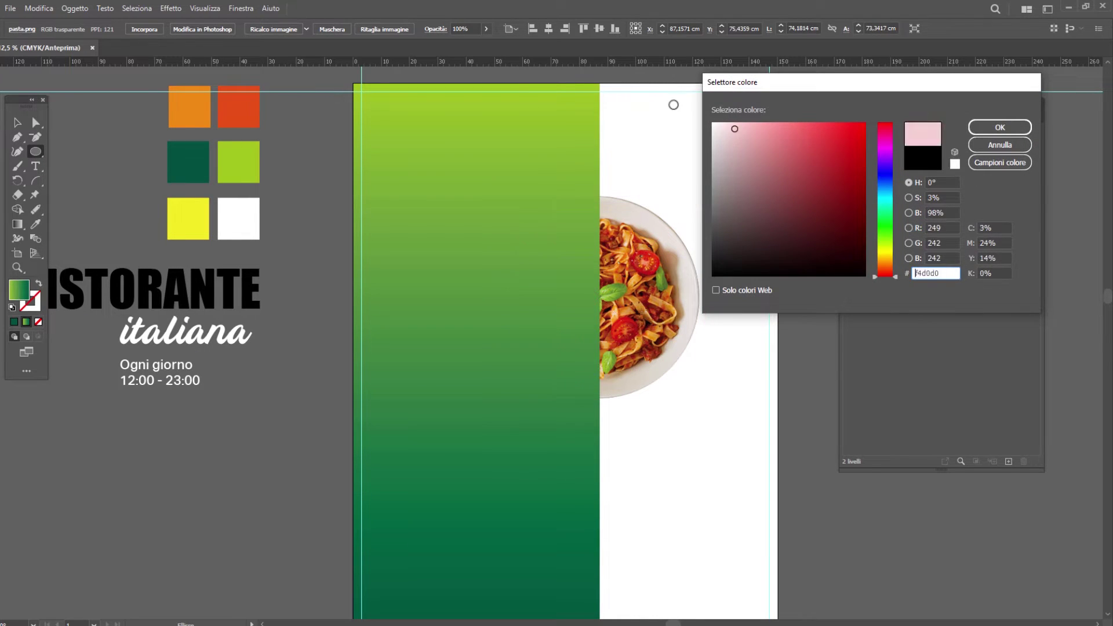
{"action": "left_click", "coordinate": [1019, 129]}
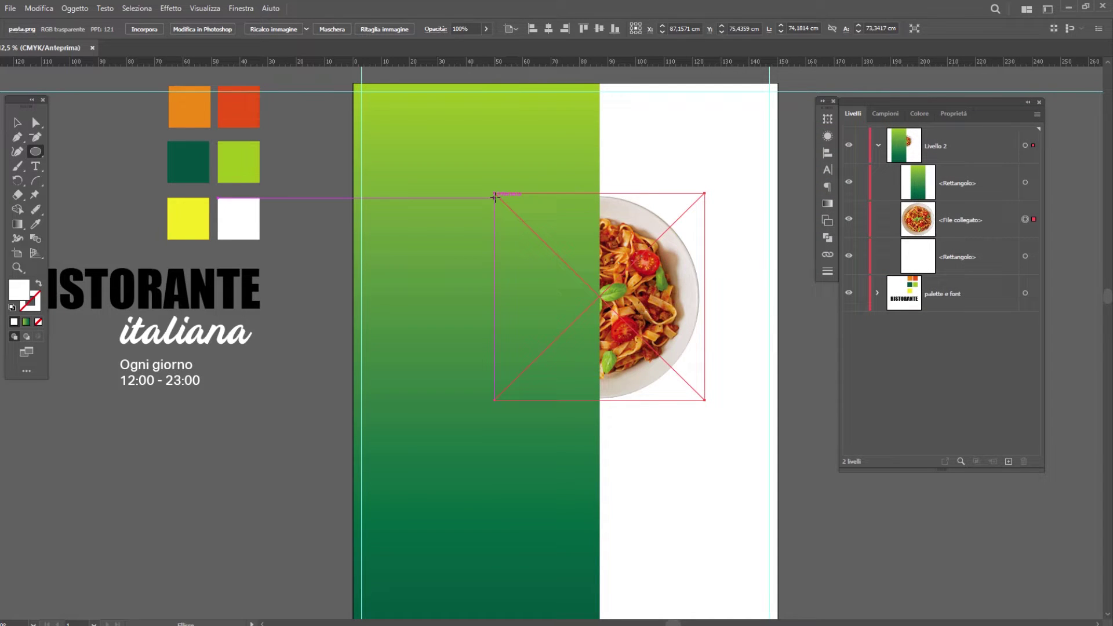
Draw a circle about 72 cm wide over the pasta plate frame and nudge it right
{"action": "left_click_drag", "start_coordinate": [494, 197], "coordinate": [700, 401]}
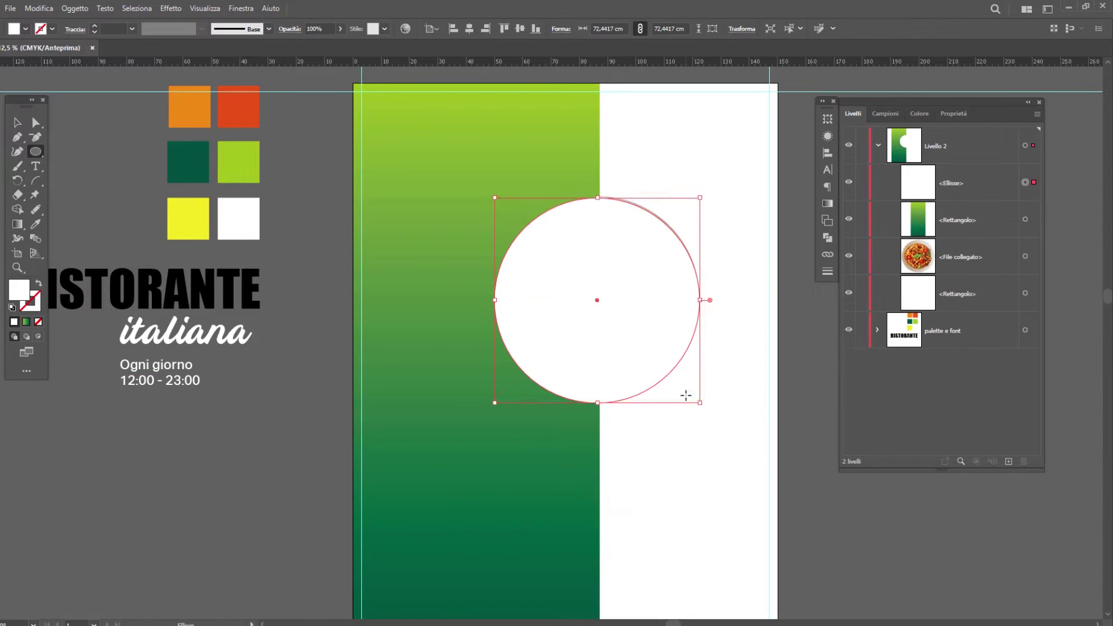
{"action": "key", "text": "v"}
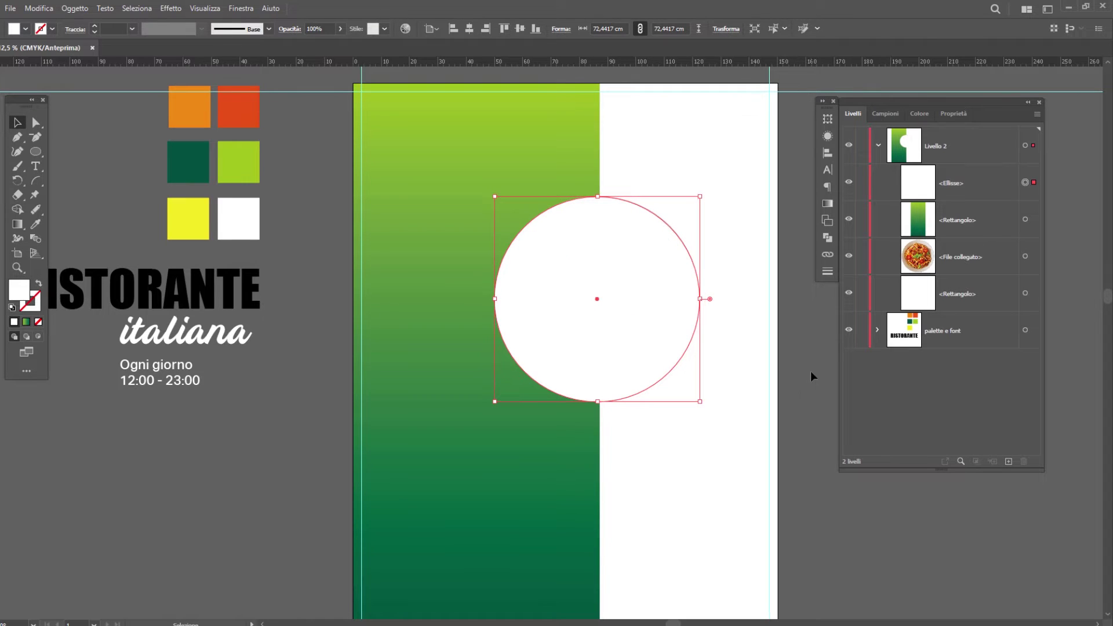
{"action": "key", "text": "Right"}
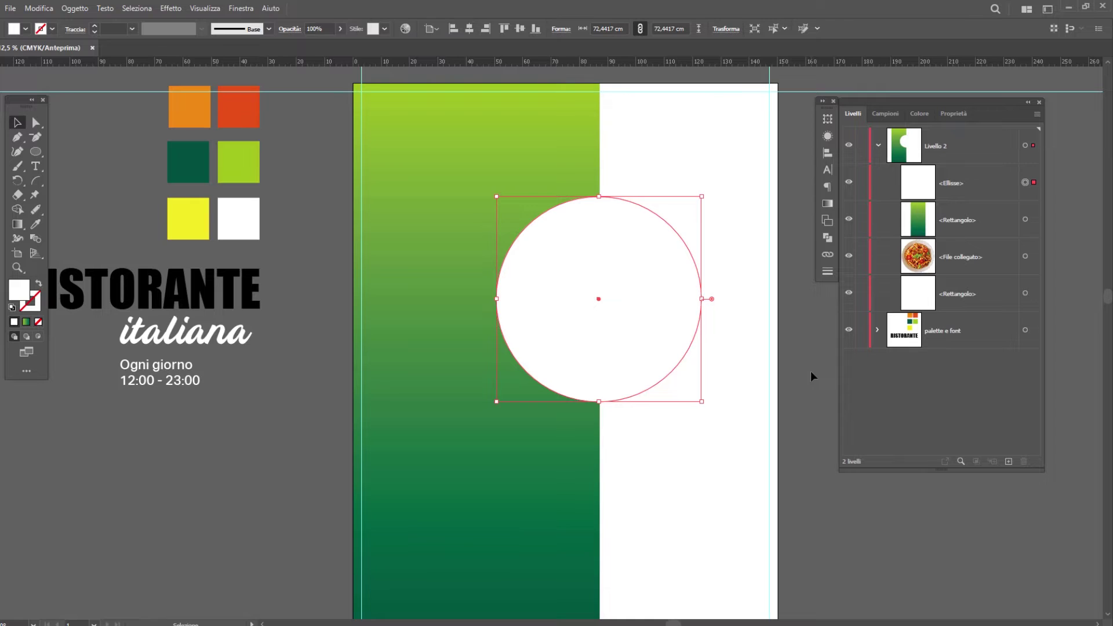
{"action": "key", "text": "Right"}
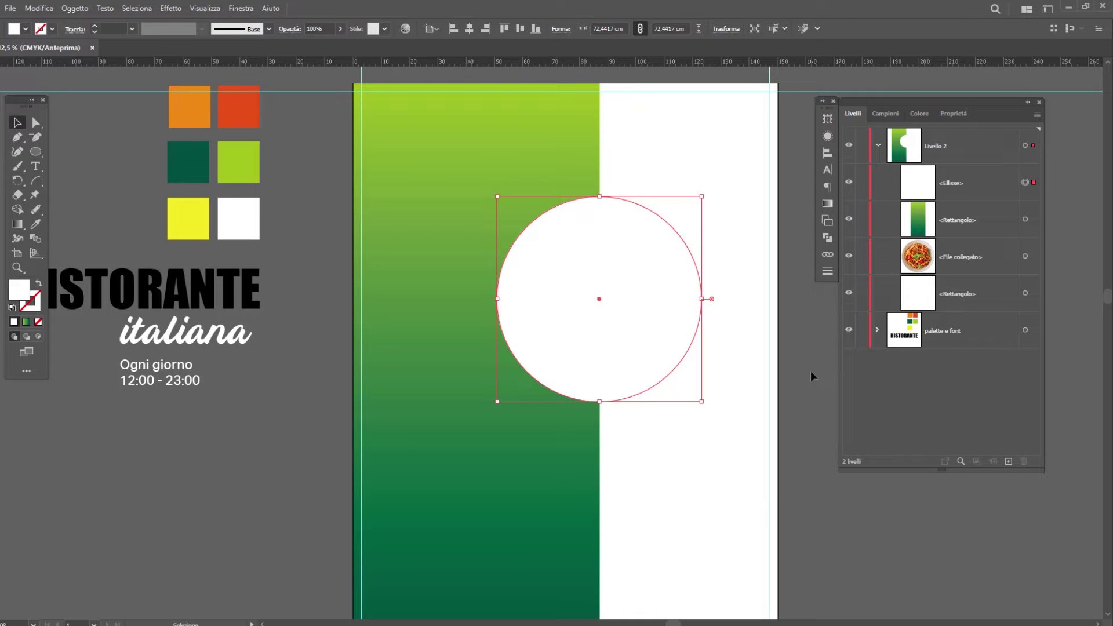
{"action": "left_click_drag", "start_coordinate": [18, 195], "coordinate": [57, 208]}
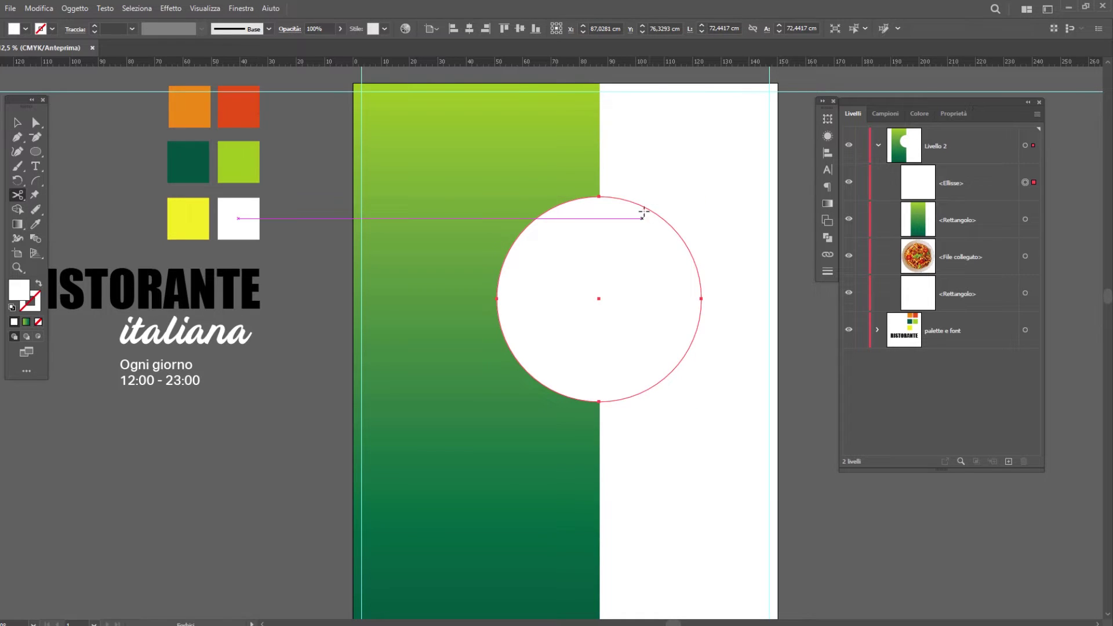
Cut the circle at its top and bottom and delete the right half, leaving a white semicircle
{"action": "left_click", "coordinate": [598, 197]}
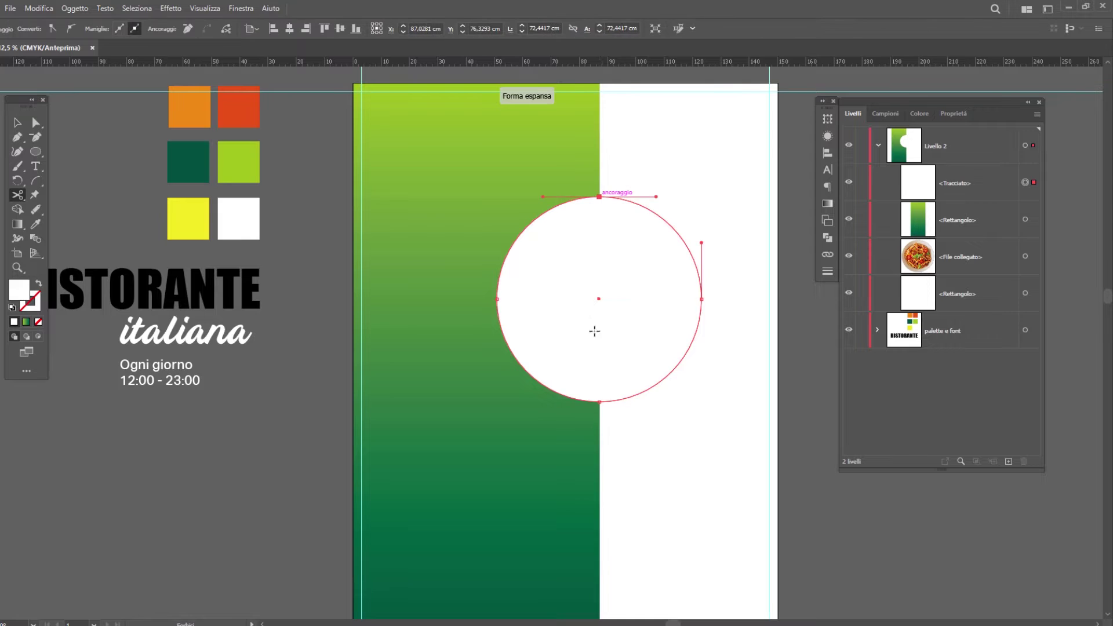
{"action": "left_click", "coordinate": [600, 400]}
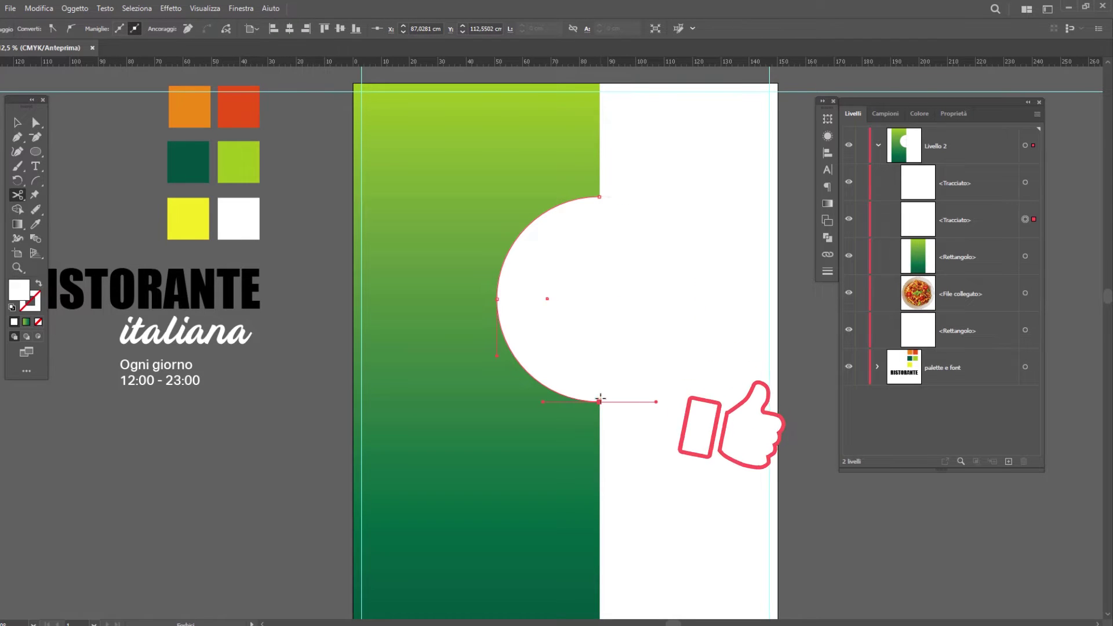
{"action": "key", "text": "a"}
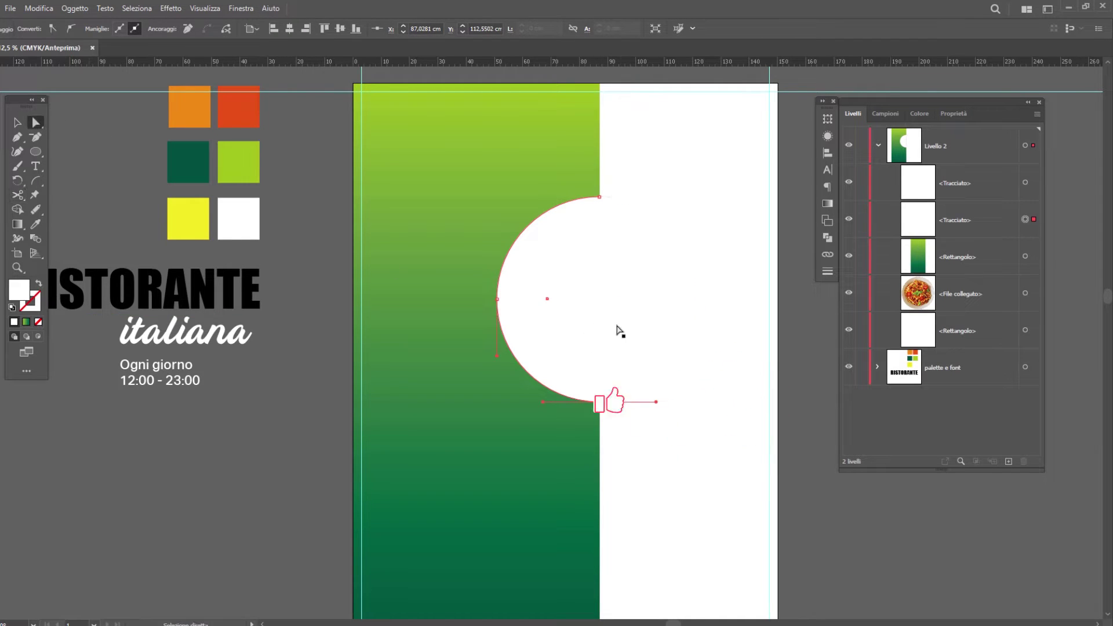
{"action": "left_click", "coordinate": [637, 311]}
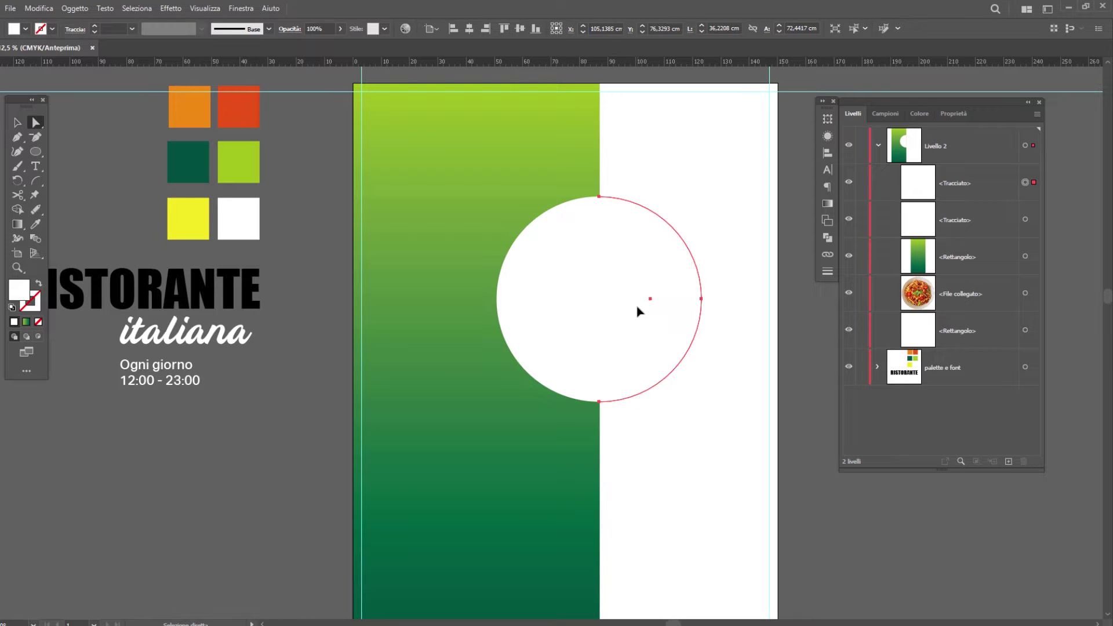
{"action": "key", "text": "Delete"}
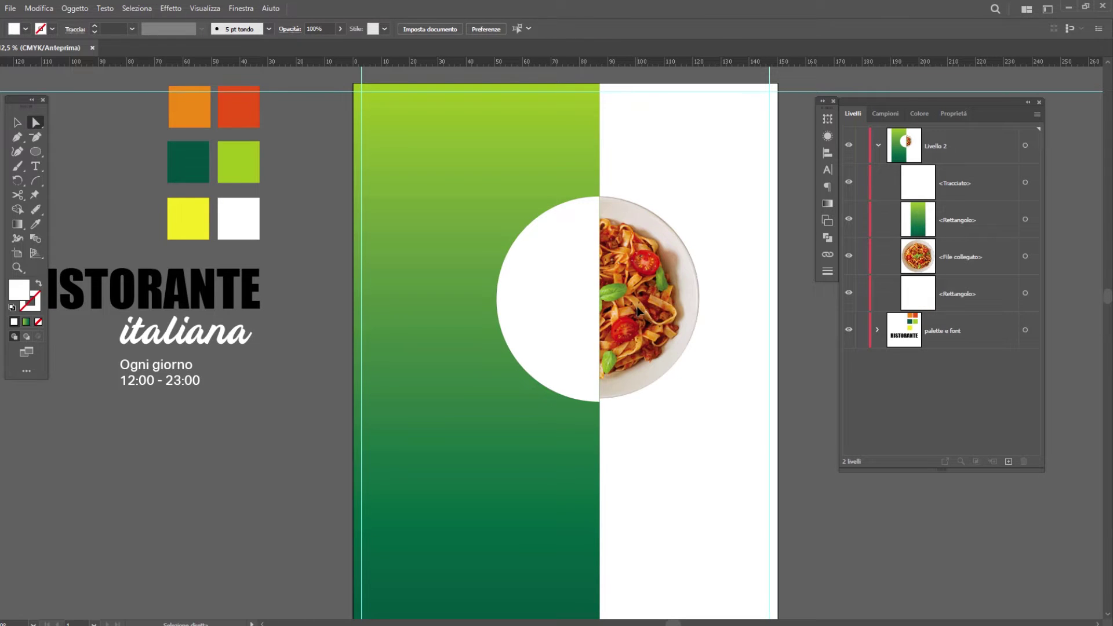
{"action": "left_click", "coordinate": [555, 293]}
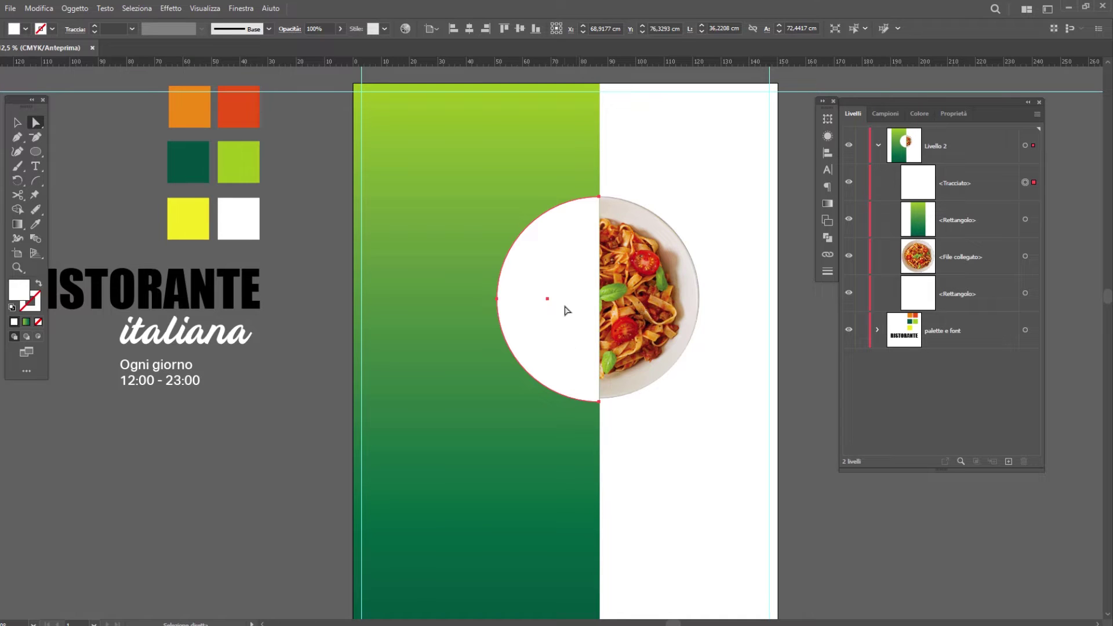
{"action": "key", "text": "v"}
{"action": "left_click", "coordinate": [300, 428]}
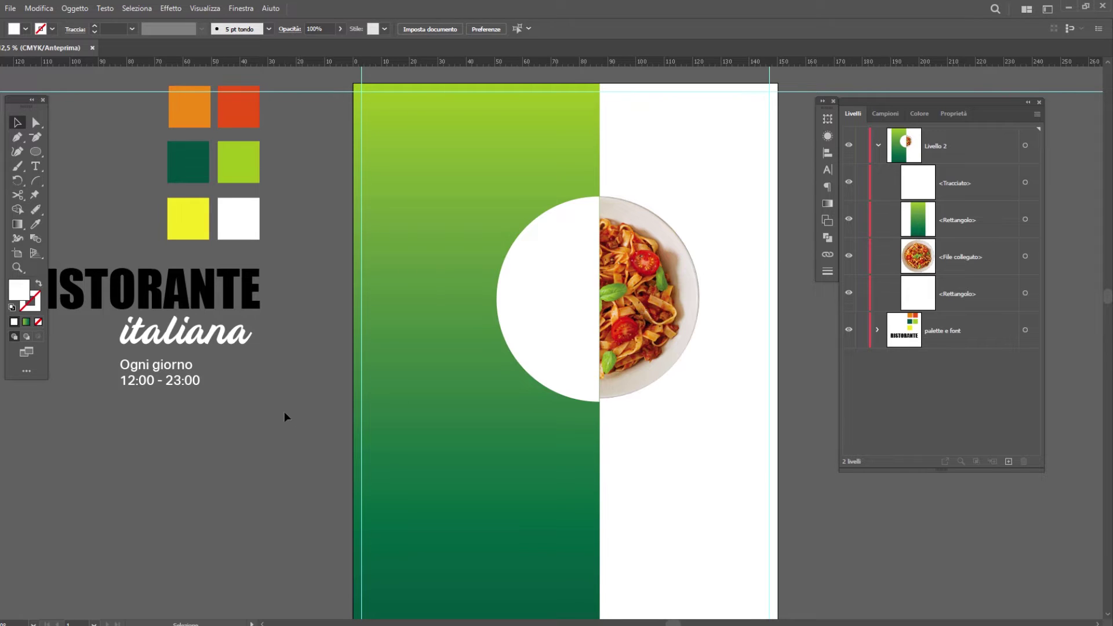
Copy the RISTORANTE text and paste it at the top of the green panel
{"action": "left_click", "coordinate": [190, 288]}
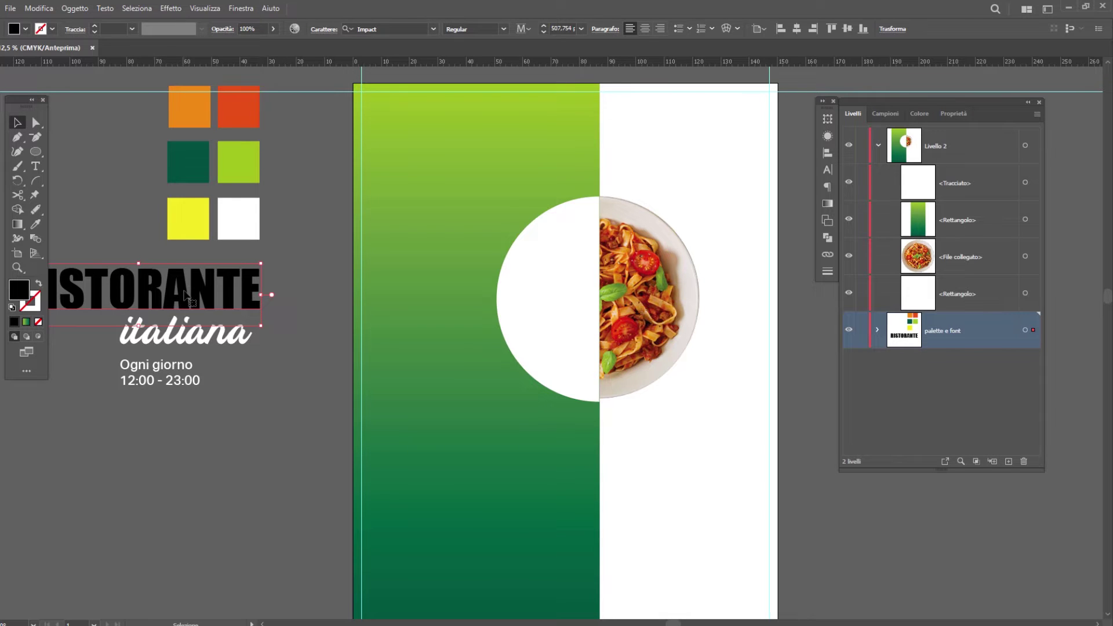
{"action": "right_click", "coordinate": [186, 296]}
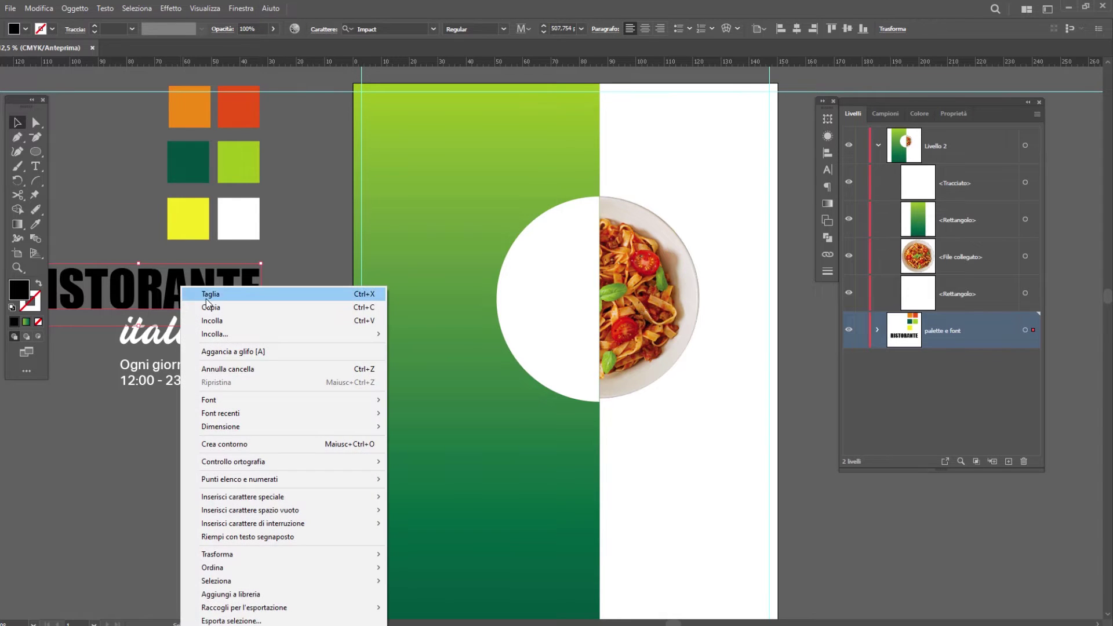
{"action": "left_click", "coordinate": [222, 306]}
{"action": "left_click", "coordinate": [425, 139]}
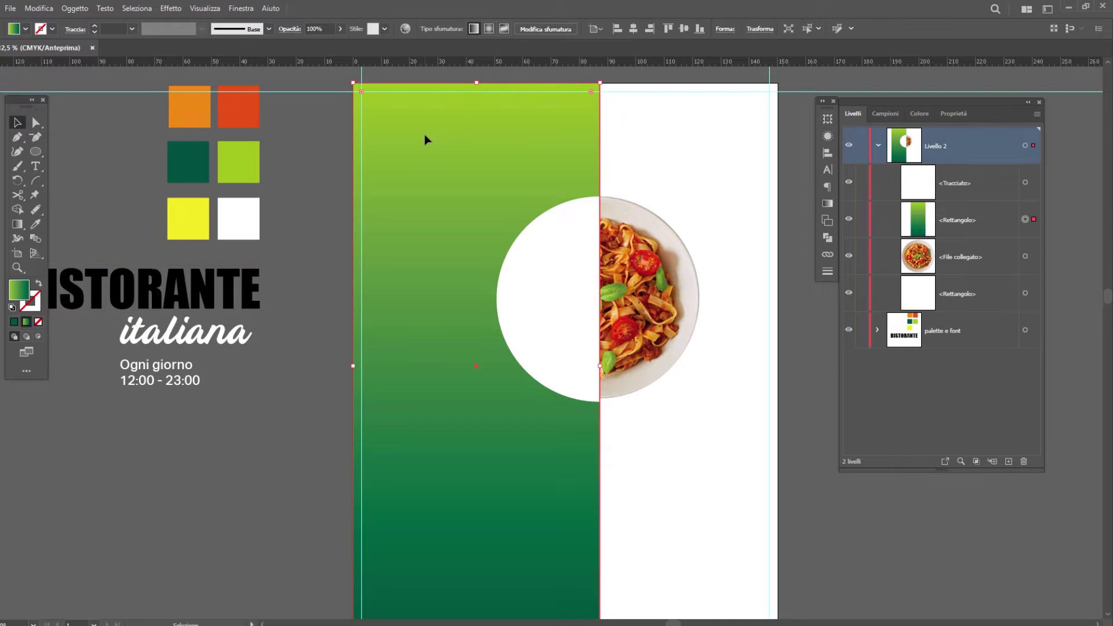
{"action": "right_click", "coordinate": [425, 136]}
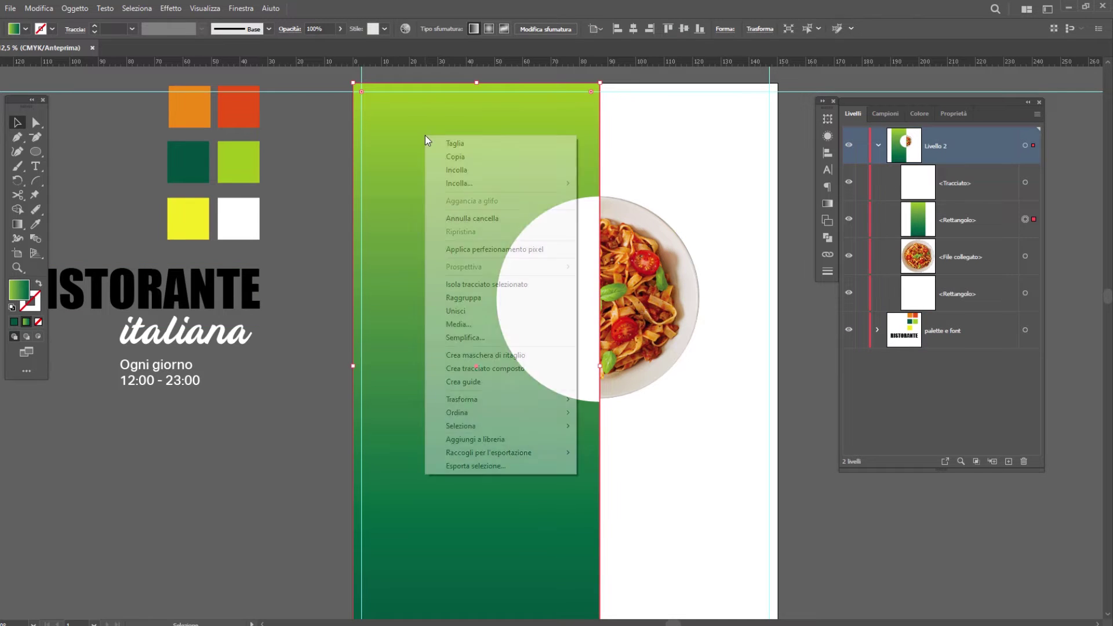
{"action": "left_click", "coordinate": [458, 170]}
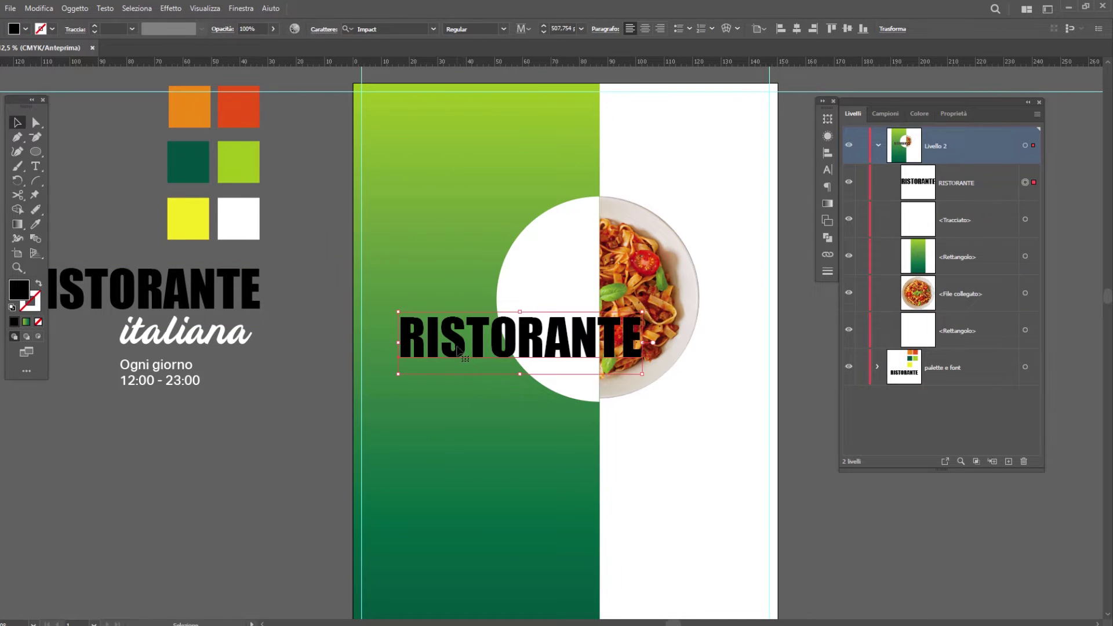
{"action": "mouse_move", "coordinate": [458, 348]}
{"action": "left_mouse_down"}
{"action": "mouse_move", "coordinate": [446, 166]}
{"action": "mouse_move", "coordinate": [429, 152]}
{"action": "left_mouse_up"}
Retype it as CUCINA, colour it white, and enlarge it at the top left
{"action": "double_click", "coordinate": [429, 151]}
{"action": "double_click", "coordinate": [427, 149]}
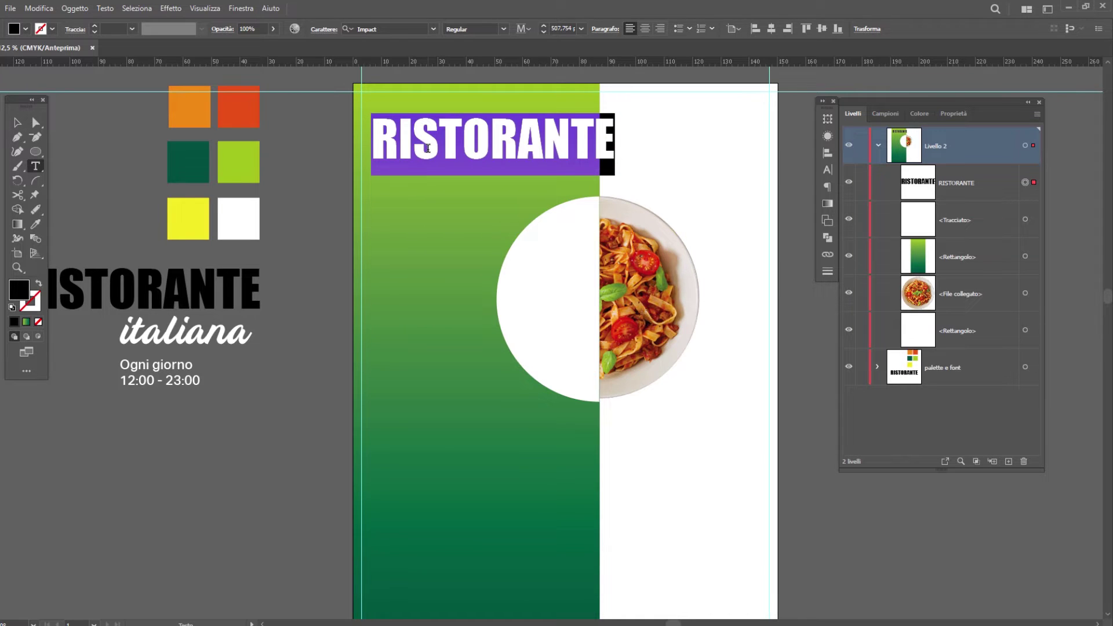
{"action": "type", "text": "CUCINA"}
{"action": "key", "text": "Escape"}
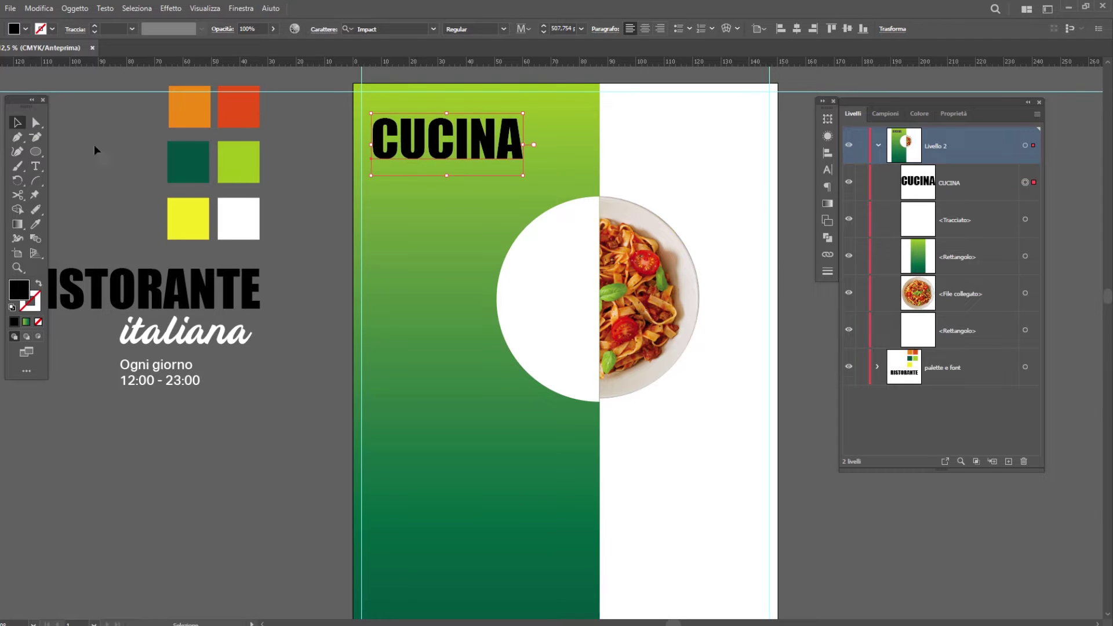
{"action": "key", "text": "i"}
{"action": "left_click", "coordinate": [247, 216]}
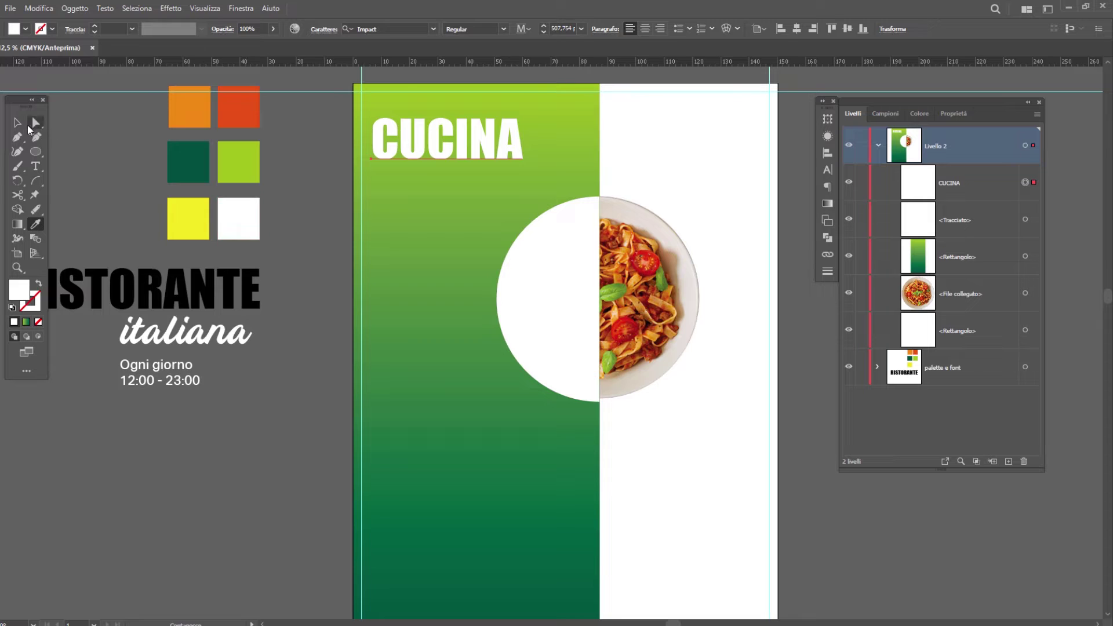
{"action": "left_click", "coordinate": [18, 122]}
{"action": "left_click", "coordinate": [503, 125]}
{"action": "left_click_drag", "start_coordinate": [523, 175], "coordinate": [565, 193]}
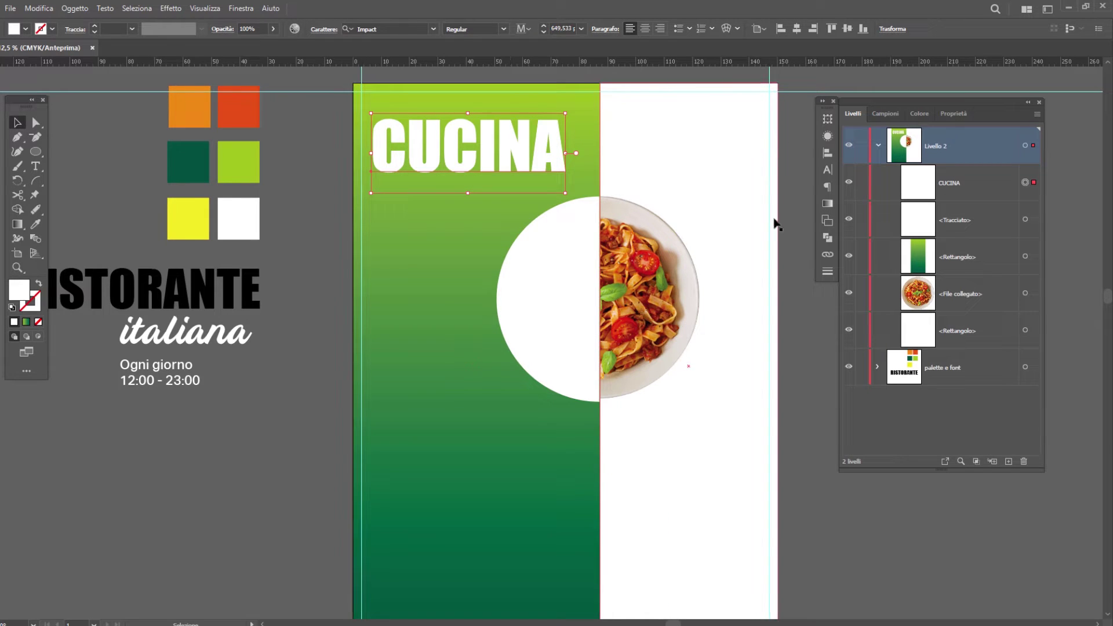
{"action": "left_click_drag", "start_coordinate": [419, 141], "coordinate": [417, 134]}
Copy the italiana text and paste it just under CUCINA
{"action": "left_click", "coordinate": [210, 341]}
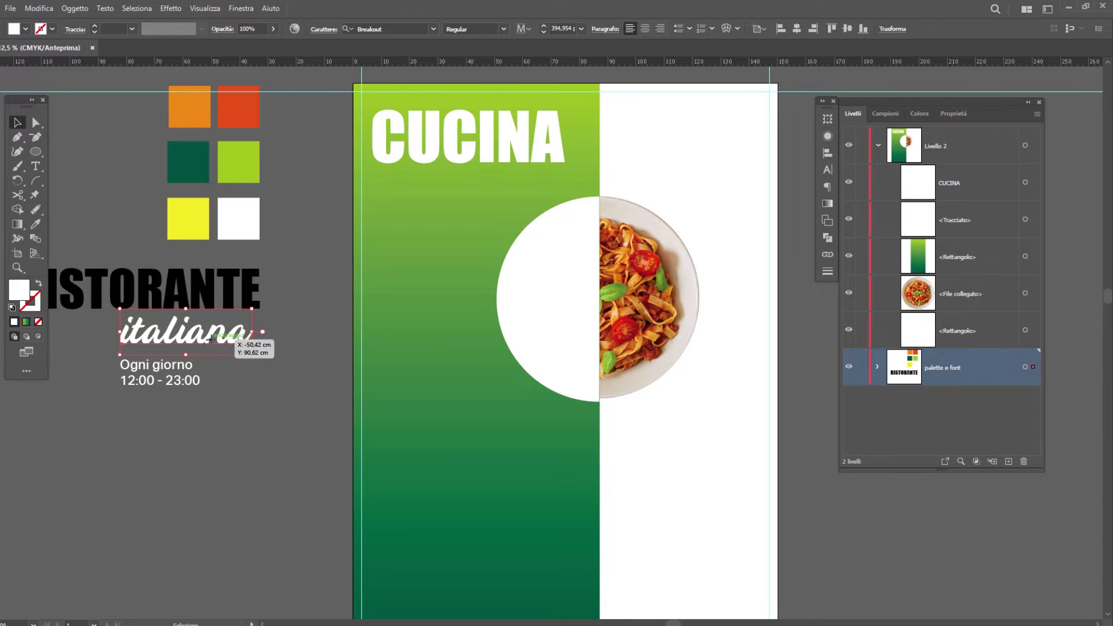
{"action": "right_click", "coordinate": [211, 341]}
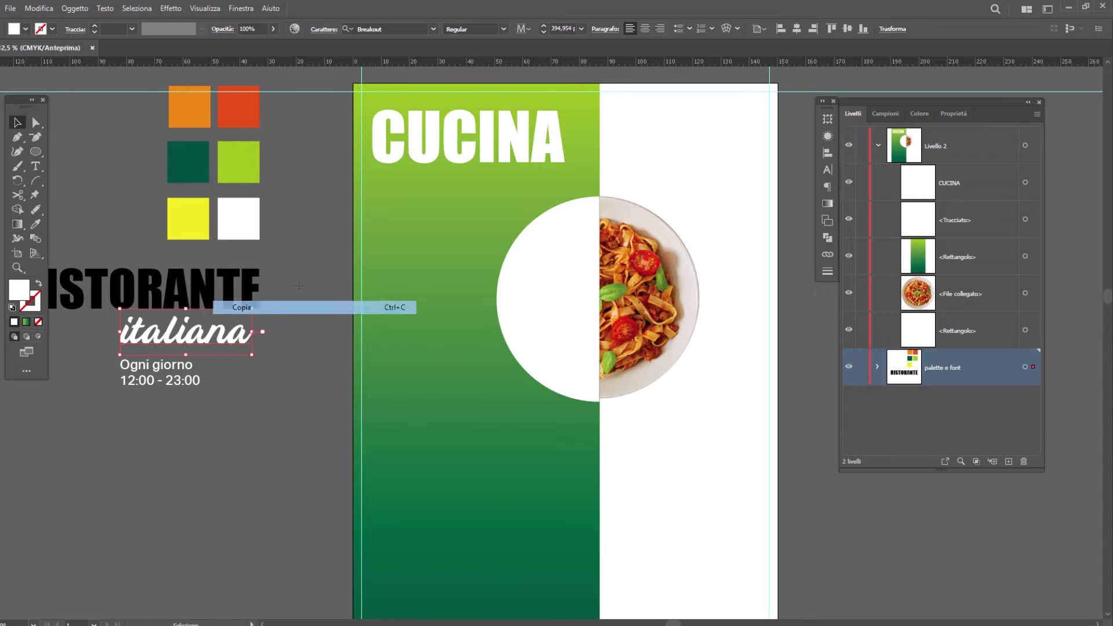
{"action": "left_click", "coordinate": [415, 196]}
{"action": "right_click", "coordinate": [415, 196]}
{"action": "left_click", "coordinate": [447, 233]}
{"action": "left_click_drag", "start_coordinate": [487, 349], "coordinate": [401, 185]}
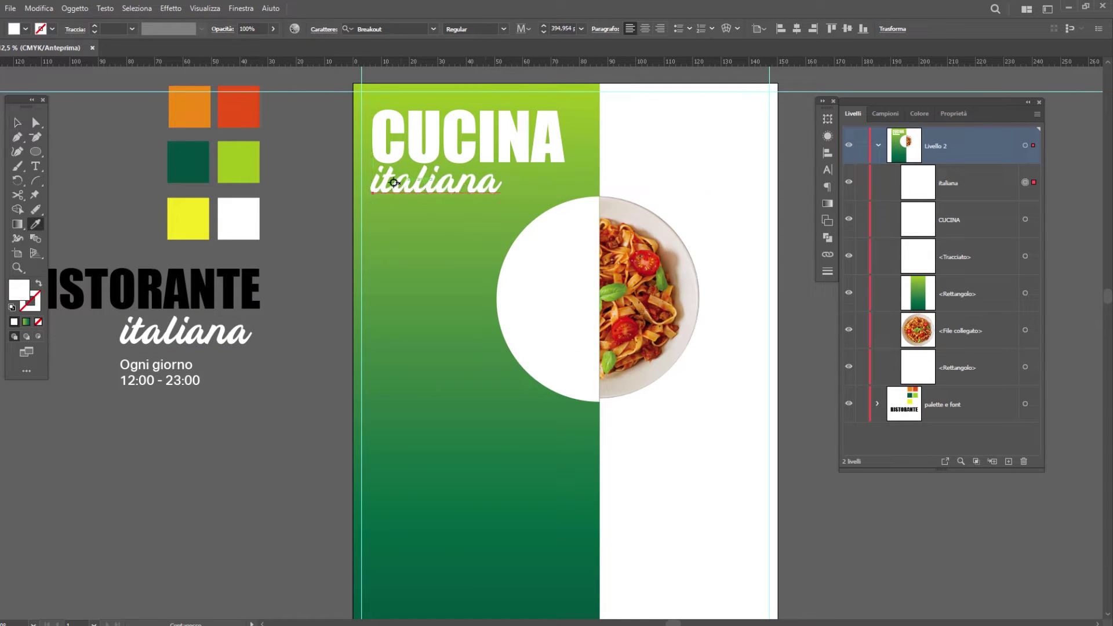
Colour it red-orange, retype it as 'passione', and tuck it up under CUCINA
{"action": "key", "text": "i"}
{"action": "left_click", "coordinate": [248, 109]}
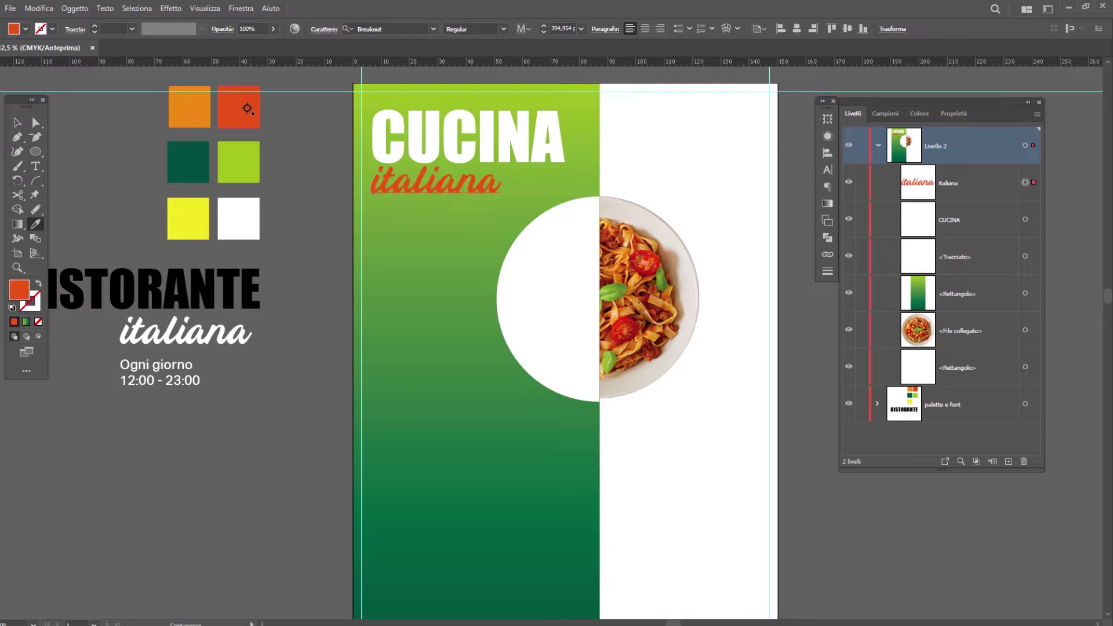
{"action": "key", "text": "t"}
{"action": "double_click", "coordinate": [417, 184]}
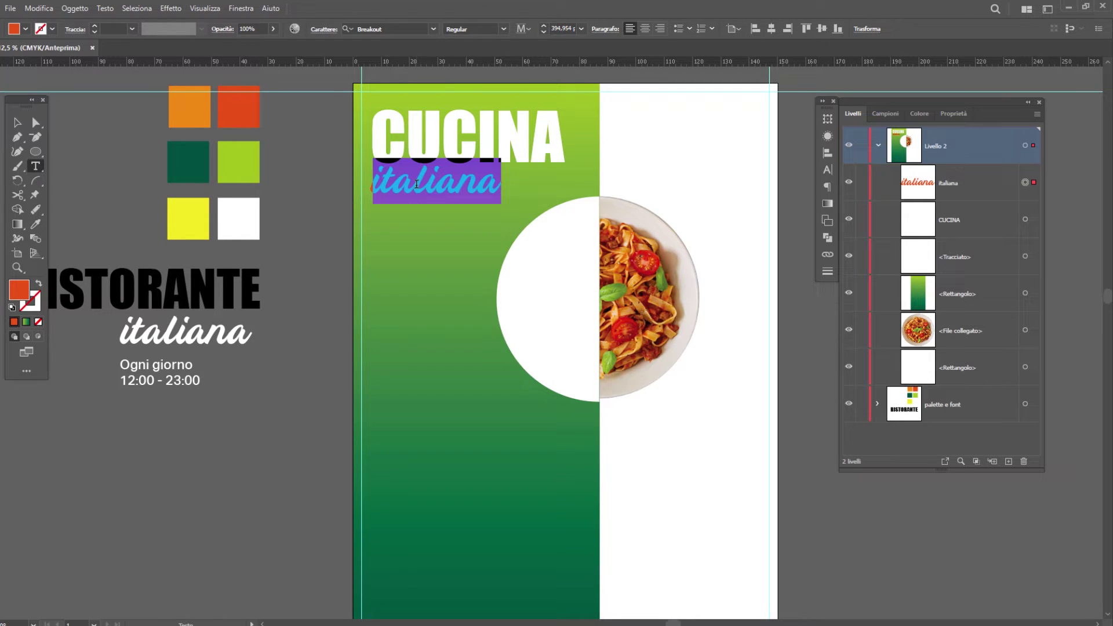
{"action": "type", "text": "passione"}
{"action": "key", "text": "Escape"}
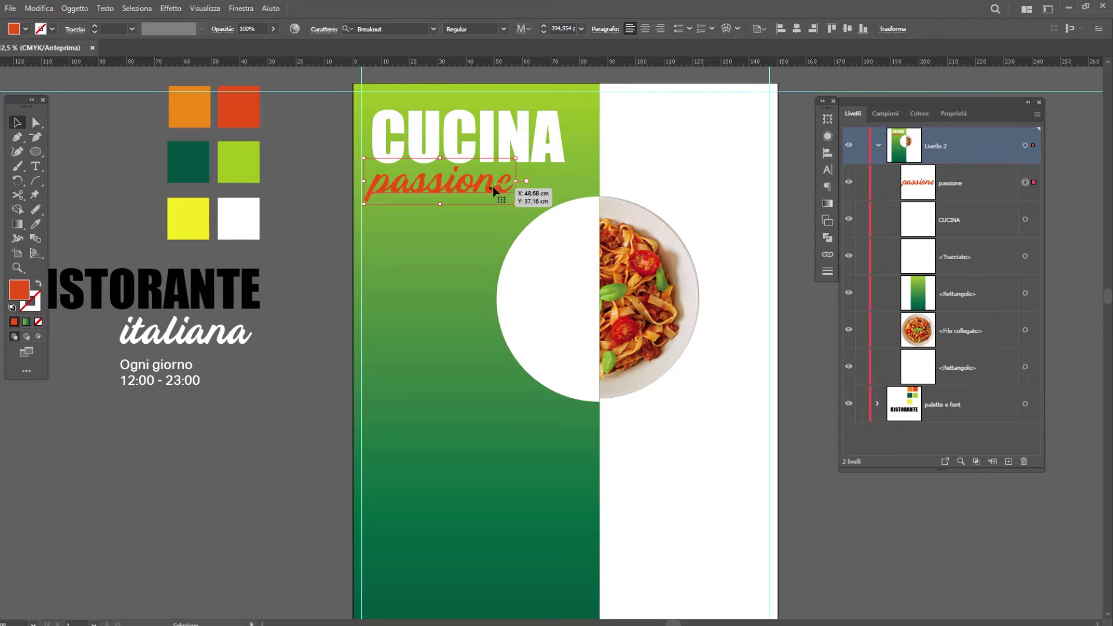
{"action": "left_click_drag", "start_coordinate": [494, 190], "coordinate": [503, 176]}
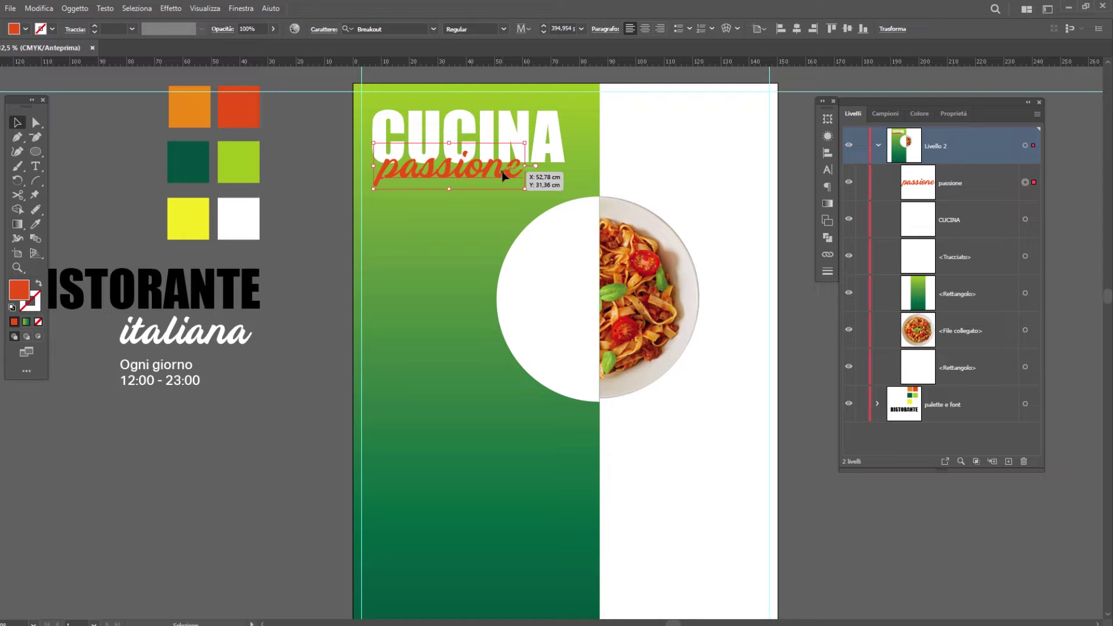
{"action": "left_click", "coordinate": [542, 137]}
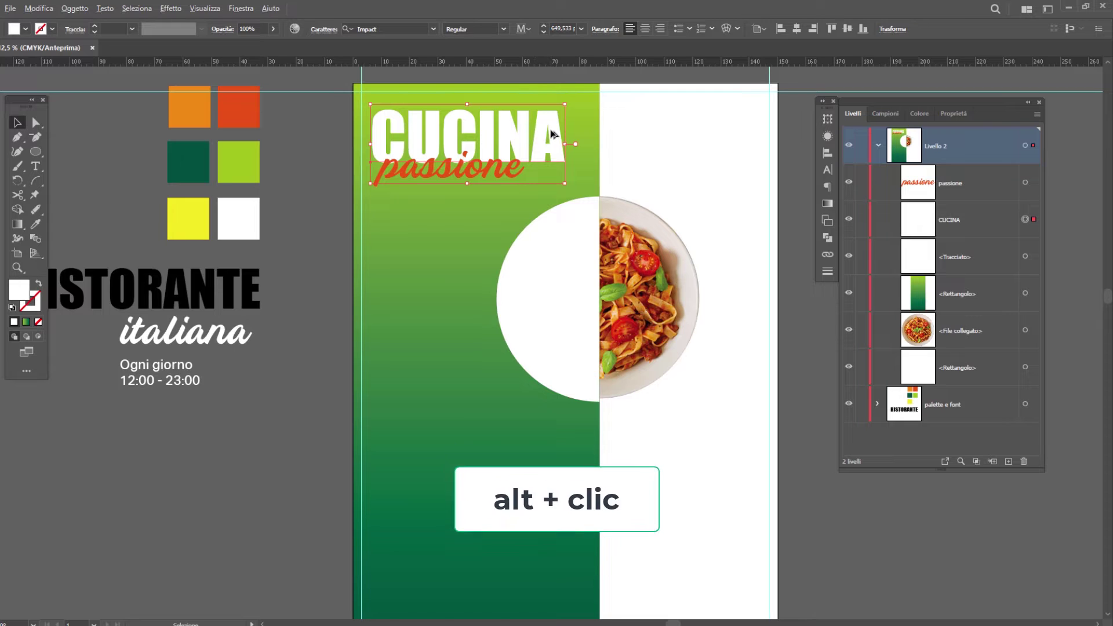
Alt-drag a copy of CUCINA below the headline, retype it as 'nuovo' and shrink it
{"action": "left_click_drag", "start_coordinate": [549, 137], "coordinate": [553, 233]}
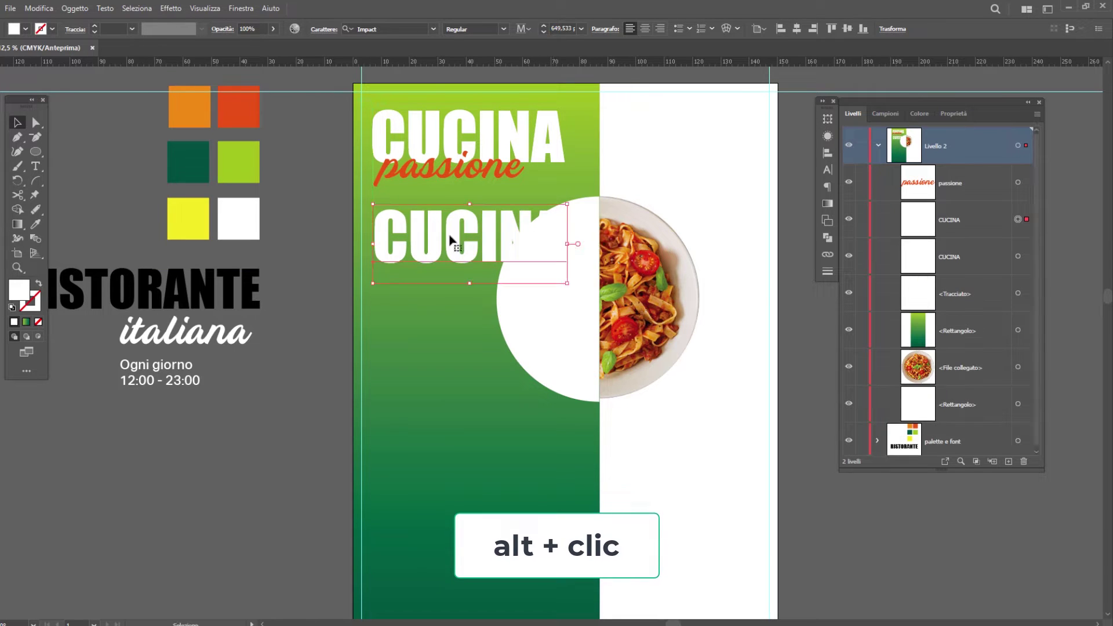
{"action": "double_click", "coordinate": [436, 237]}
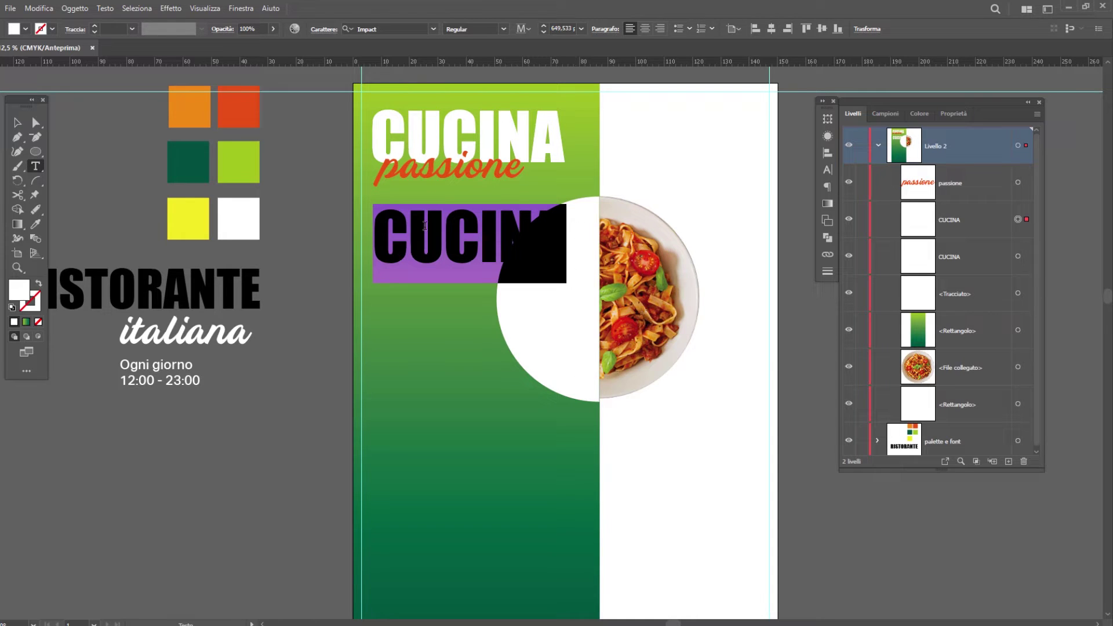
{"action": "type", "text": "nuove"}
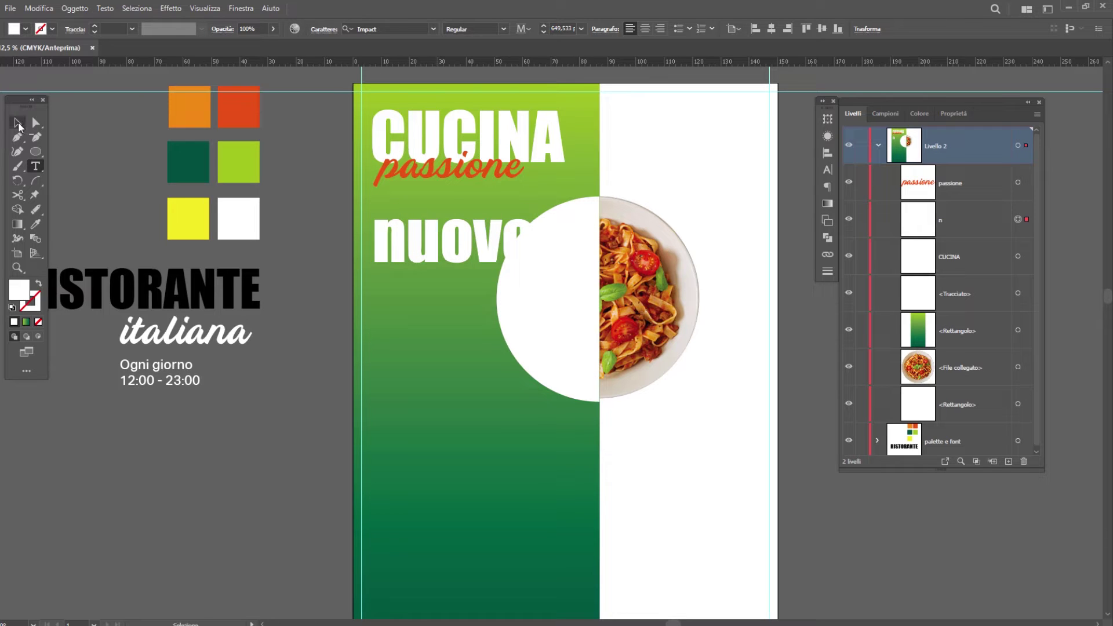
{"action": "left_click", "coordinate": [18, 123]}
{"action": "left_click_drag", "start_coordinate": [536, 288], "coordinate": [472, 252]}
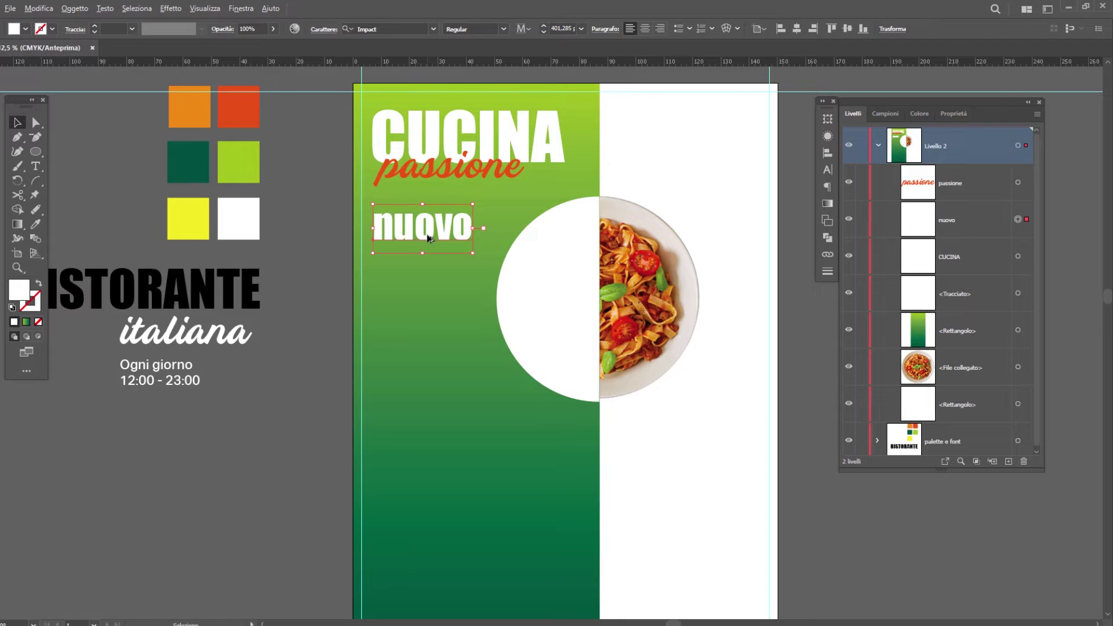
Duplicate 'nuovo' twice below it and retype the copies as 'menu' and 'pasta'
{"action": "left_click_drag", "start_coordinate": [429, 237], "coordinate": [429, 334]}
{"action": "key", "text": "t"}
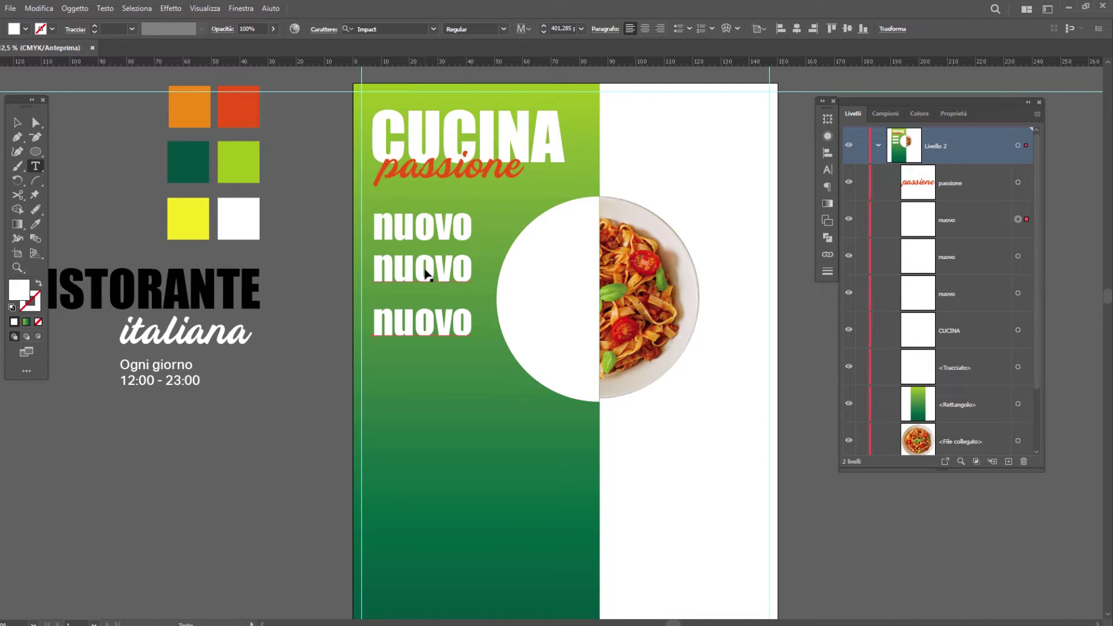
{"action": "double_click", "coordinate": [425, 268]}
{"action": "type", "text": "menu"}
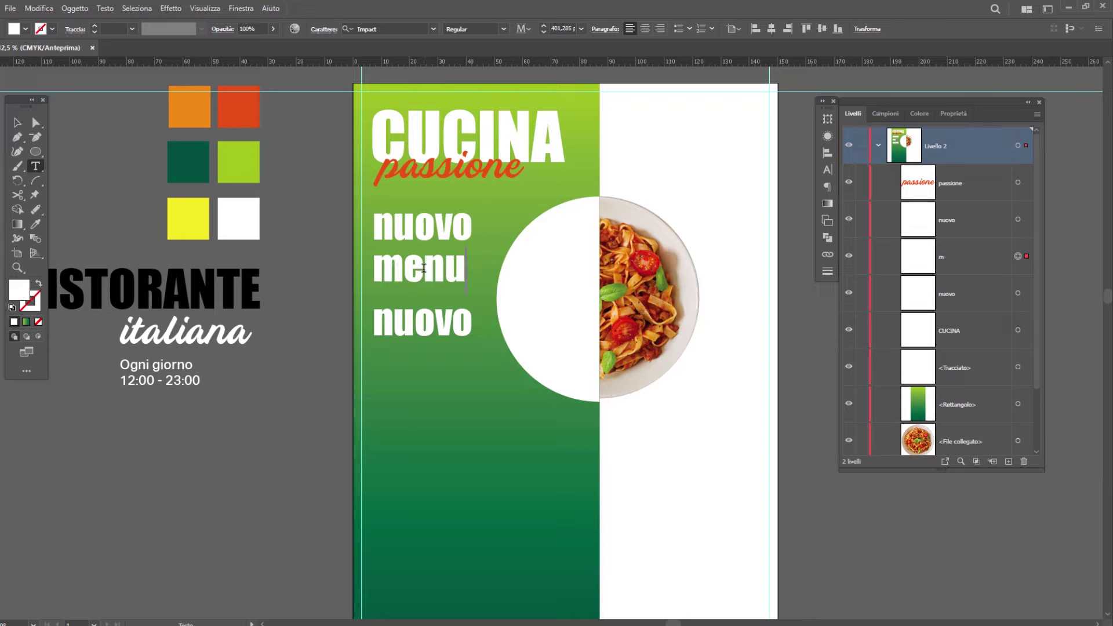
{"action": "double_click", "coordinate": [416, 330]}
{"action": "type", "text": "pasta"}
{"action": "key", "text": "Escape"}
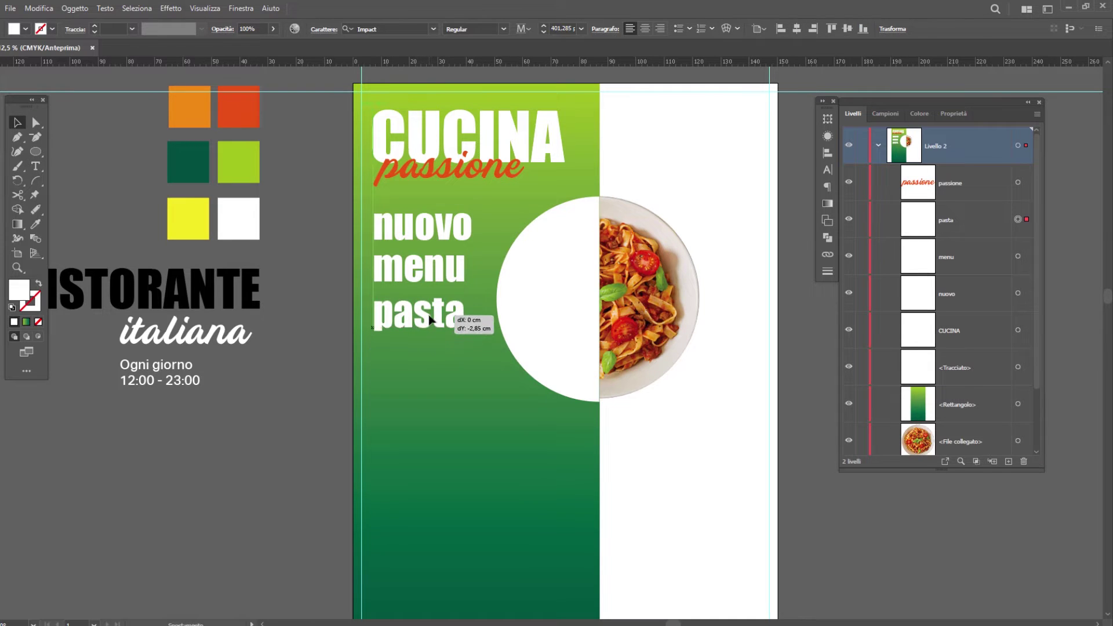
Colour the three words nuovo, menu and pasta with the red swatch via the eyedropper
{"action": "left_click", "coordinate": [426, 267], "text": "shift"}
{"action": "left_click", "coordinate": [435, 235], "text": "shift"}
{"action": "key", "text": "i"}
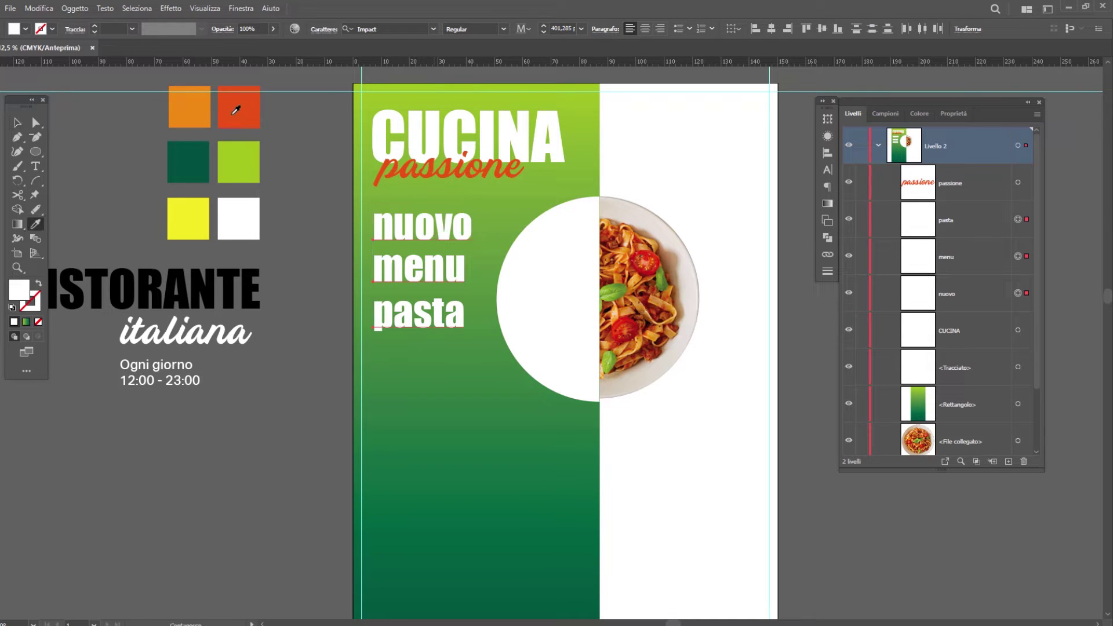
{"action": "left_click", "coordinate": [238, 109]}
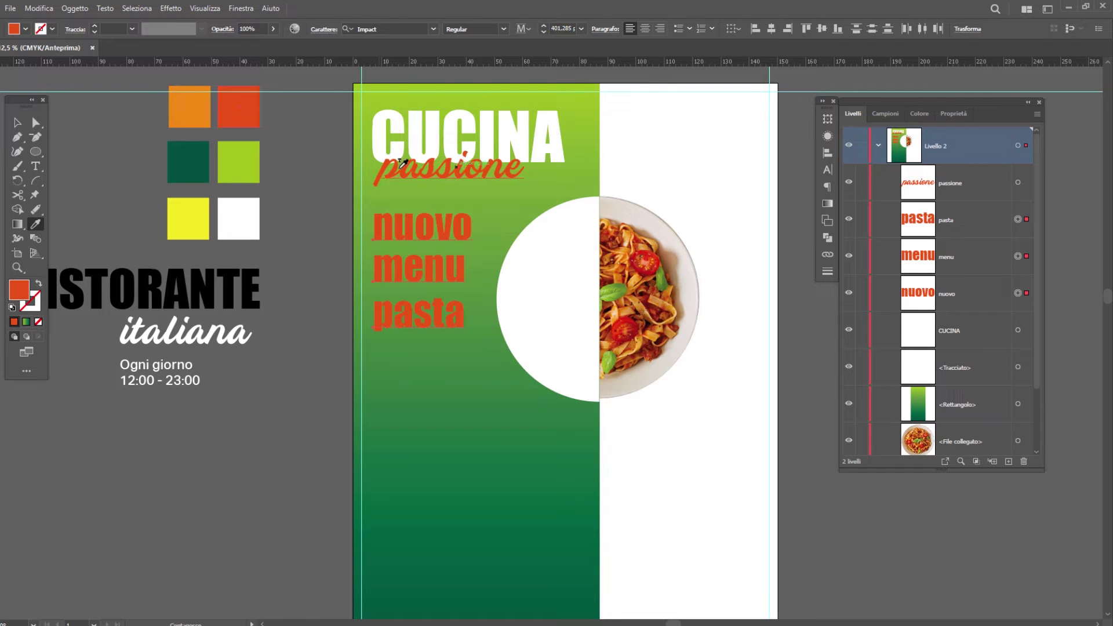
{"action": "left_click", "coordinate": [17, 123]}
{"action": "left_click", "coordinate": [565, 298]}
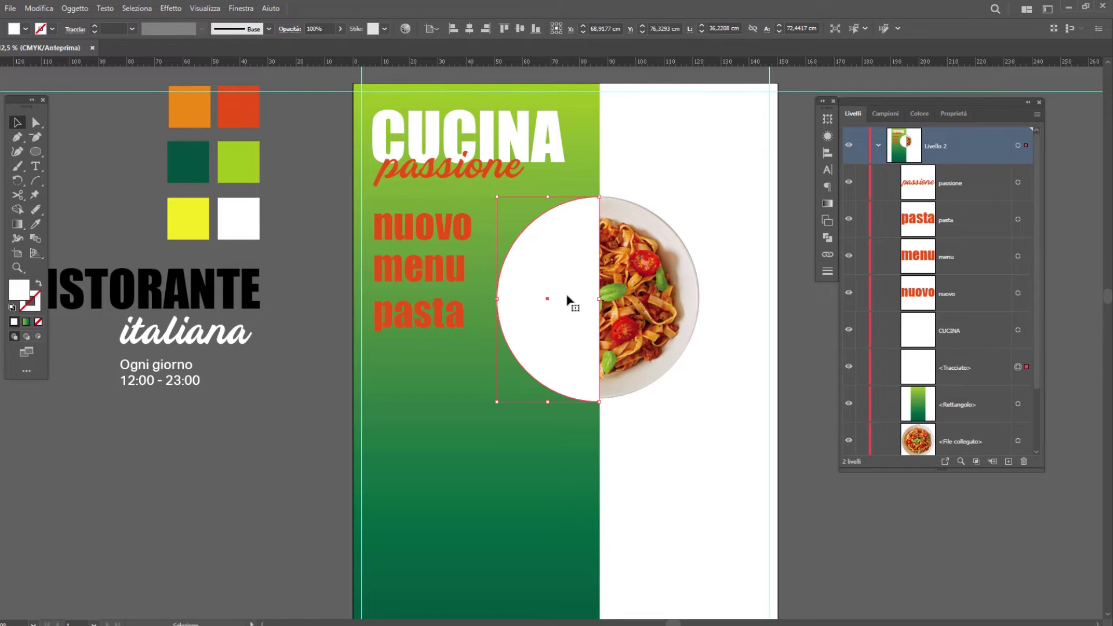
Make two wavy Knife cuts across the white half-circle, splitting it into three slices
{"action": "left_click", "coordinate": [17, 195]}
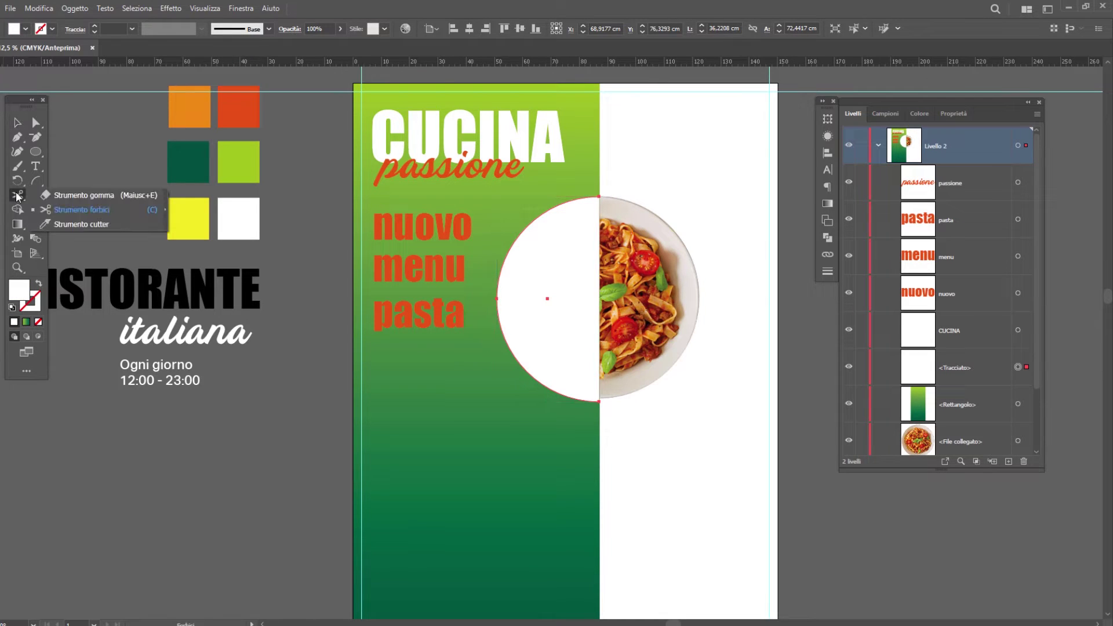
{"action": "left_click", "coordinate": [81, 225]}
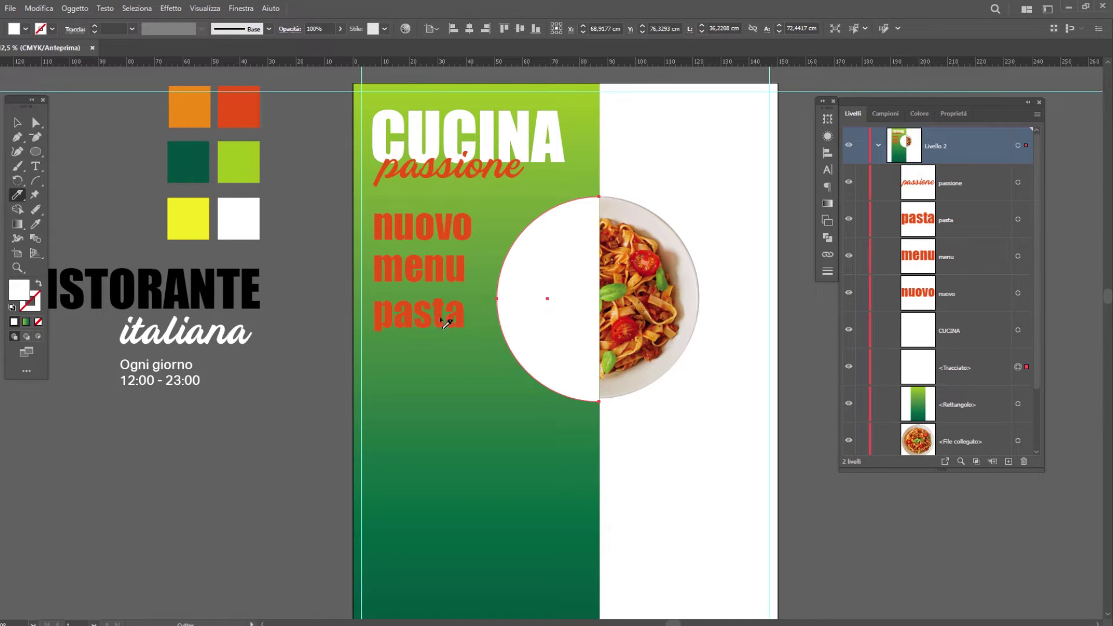
{"action": "left_click_drag", "start_coordinate": [500, 271], "coordinate": [612, 252]}
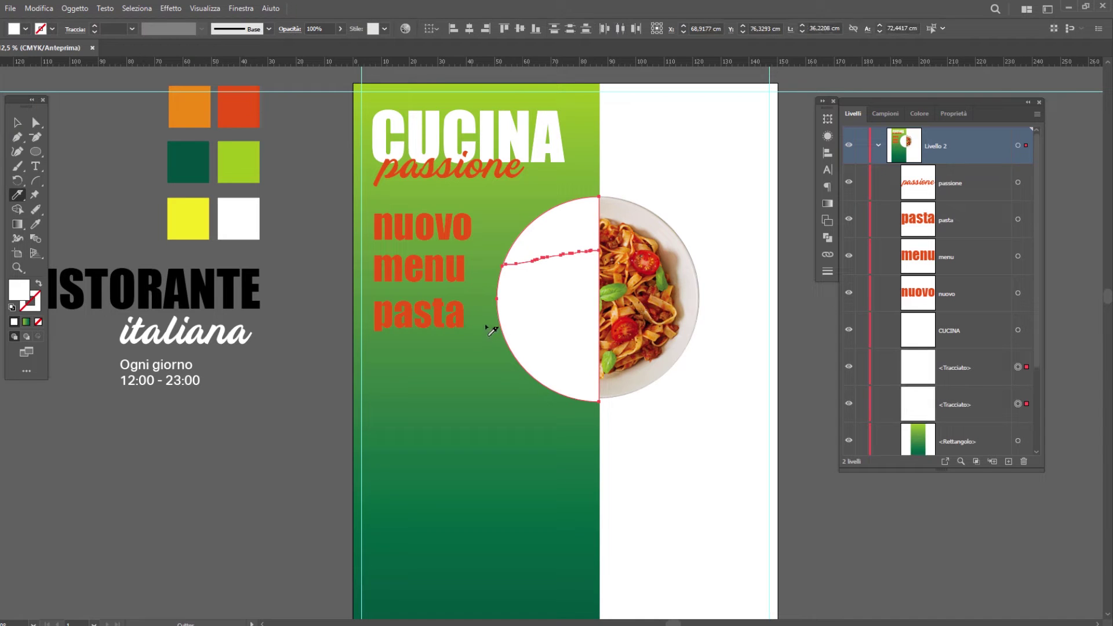
{"action": "left_click_drag", "start_coordinate": [492, 331], "coordinate": [758, 415]}
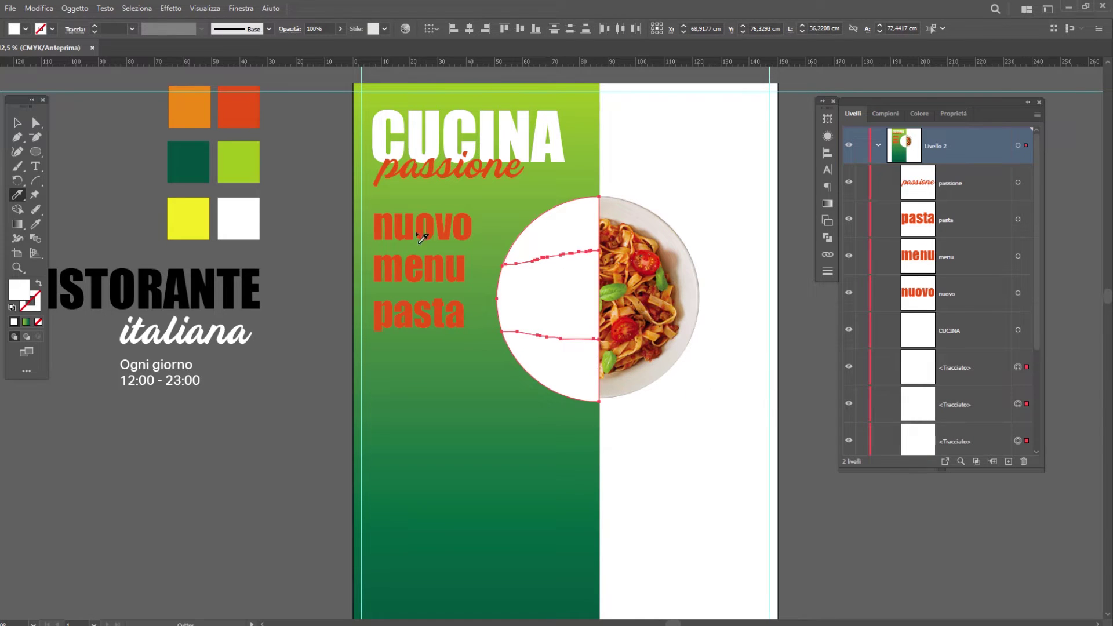
{"action": "key", "text": "v"}
{"action": "left_click", "coordinate": [339, 276]}
{"action": "left_click", "coordinate": [567, 238]}
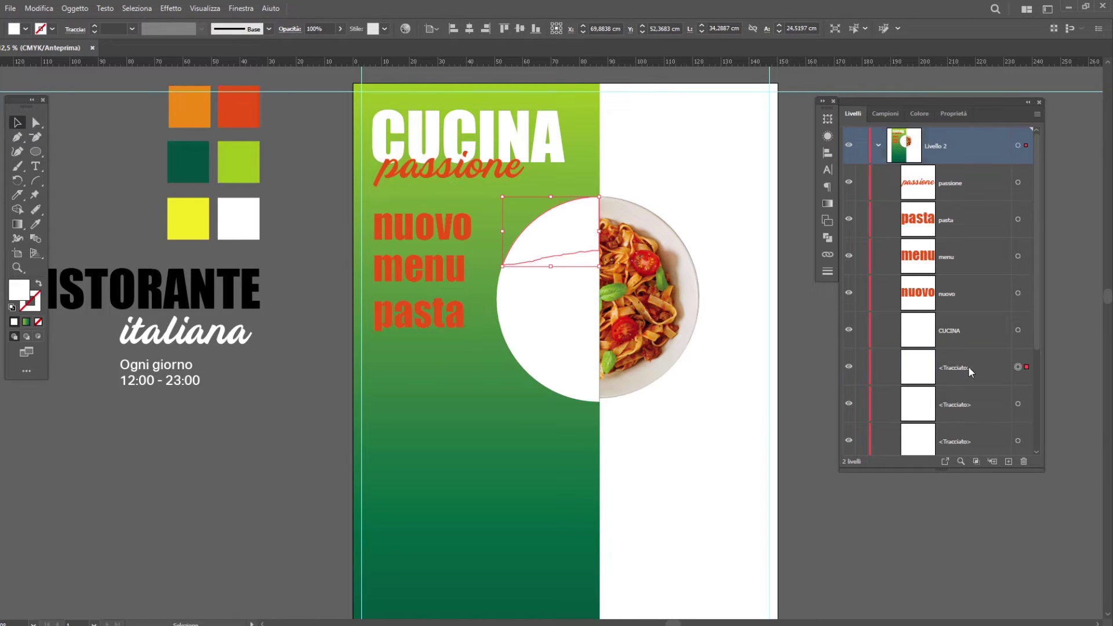
Stack the top slice above 'nuovo' and envelope-distort the word into it with Make with Top Object
{"action": "left_click_drag", "start_coordinate": [967, 366], "coordinate": [958, 283]}
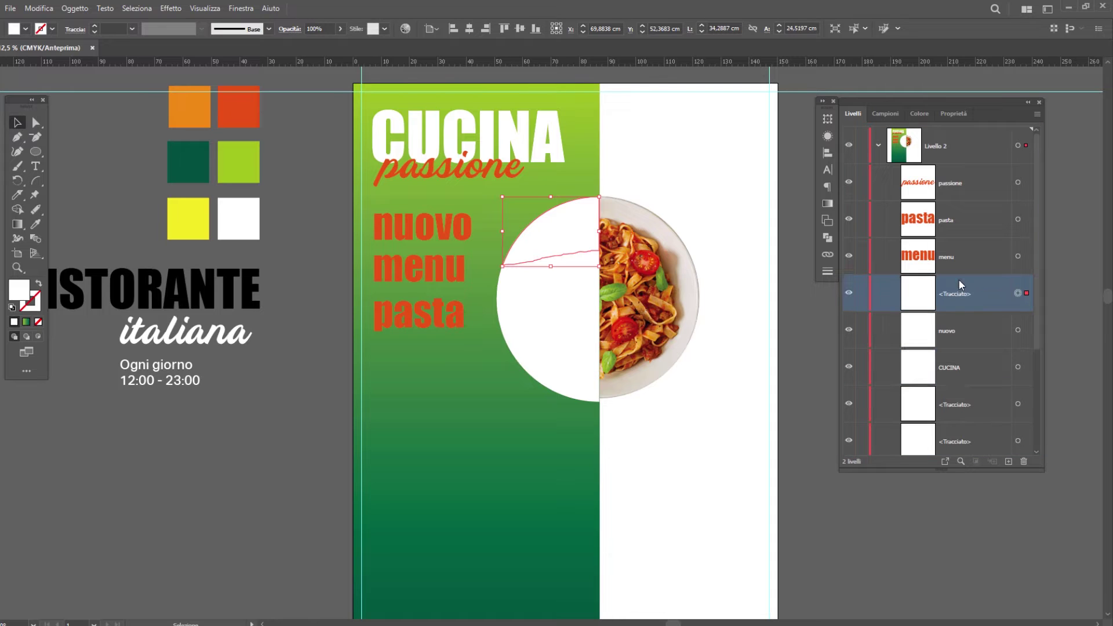
{"action": "left_click", "coordinate": [1024, 330], "text": "shift"}
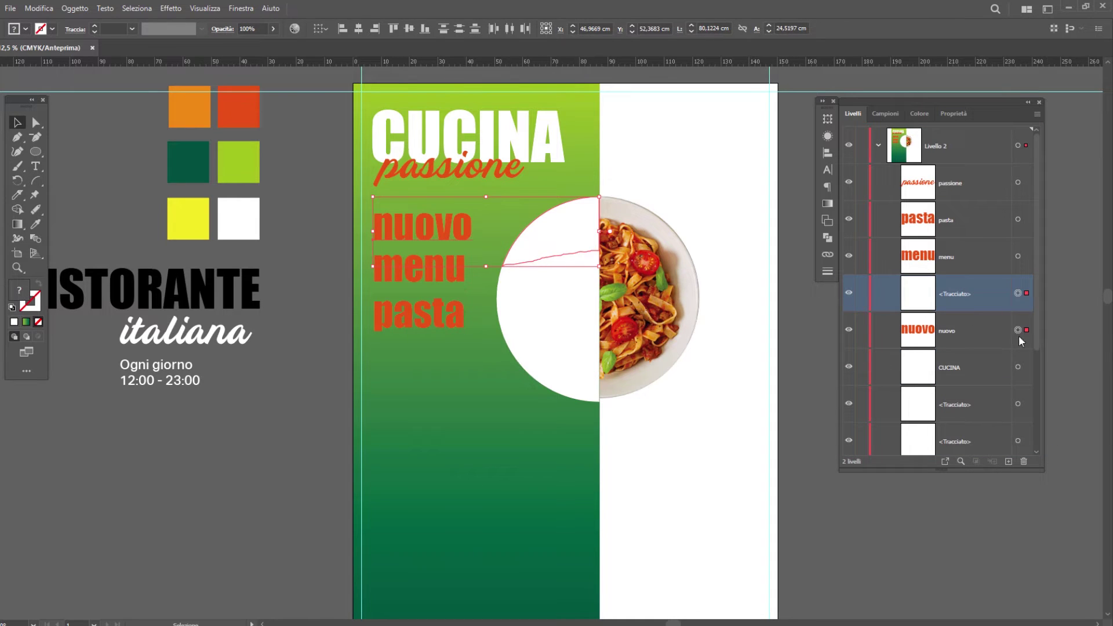
{"action": "left_click", "coordinate": [557, 248], "text": "shift"}
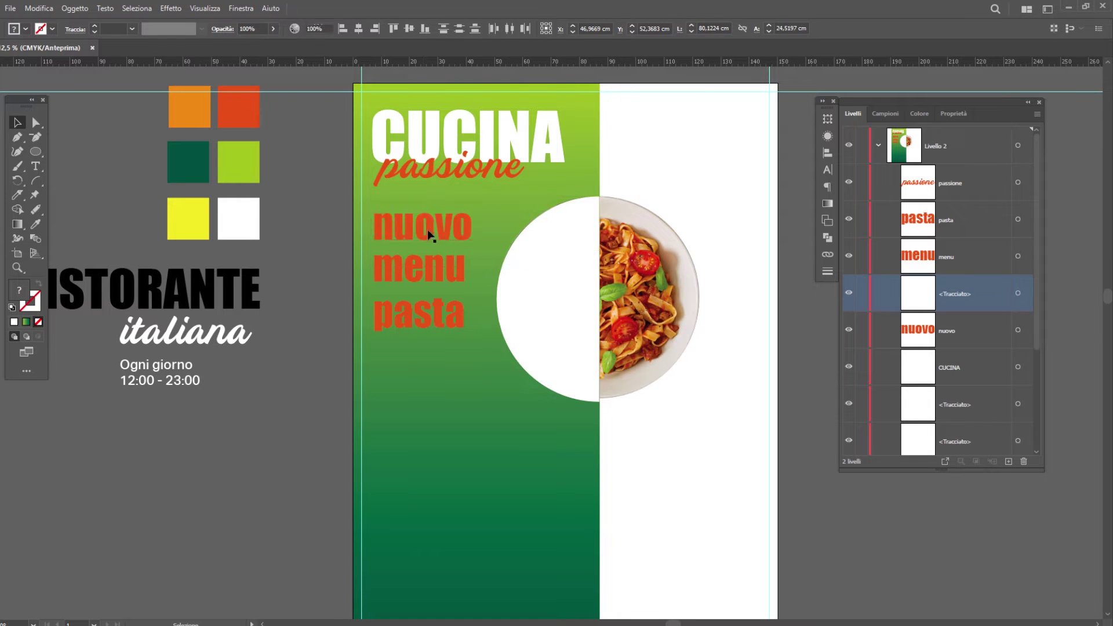
{"action": "left_click", "coordinate": [557, 248], "text": "shift"}
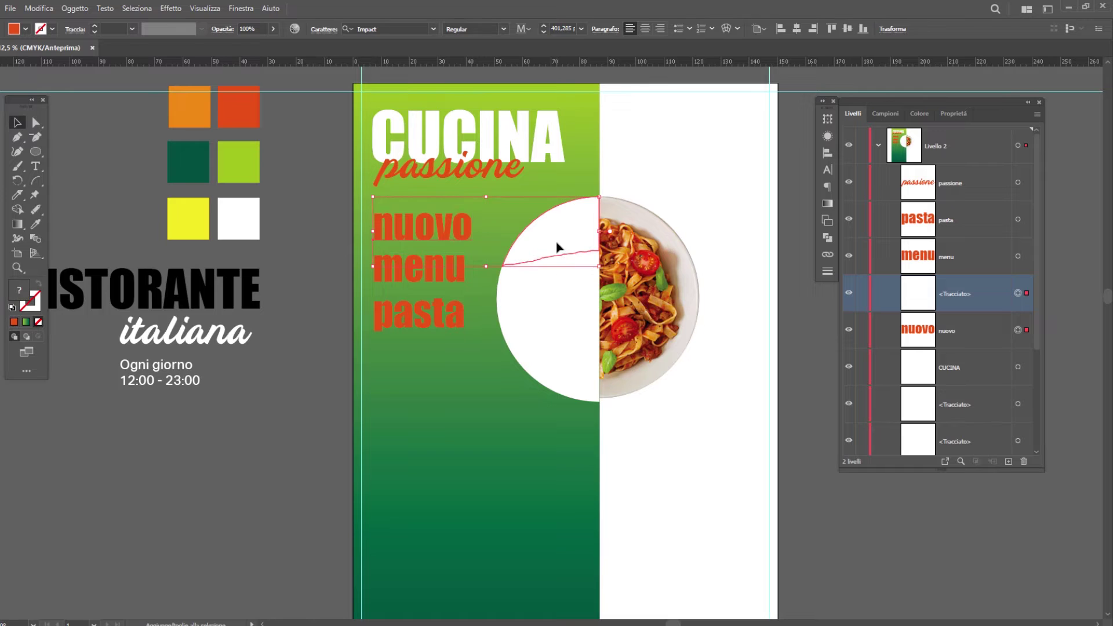
{"action": "left_click", "coordinate": [72, 9]}
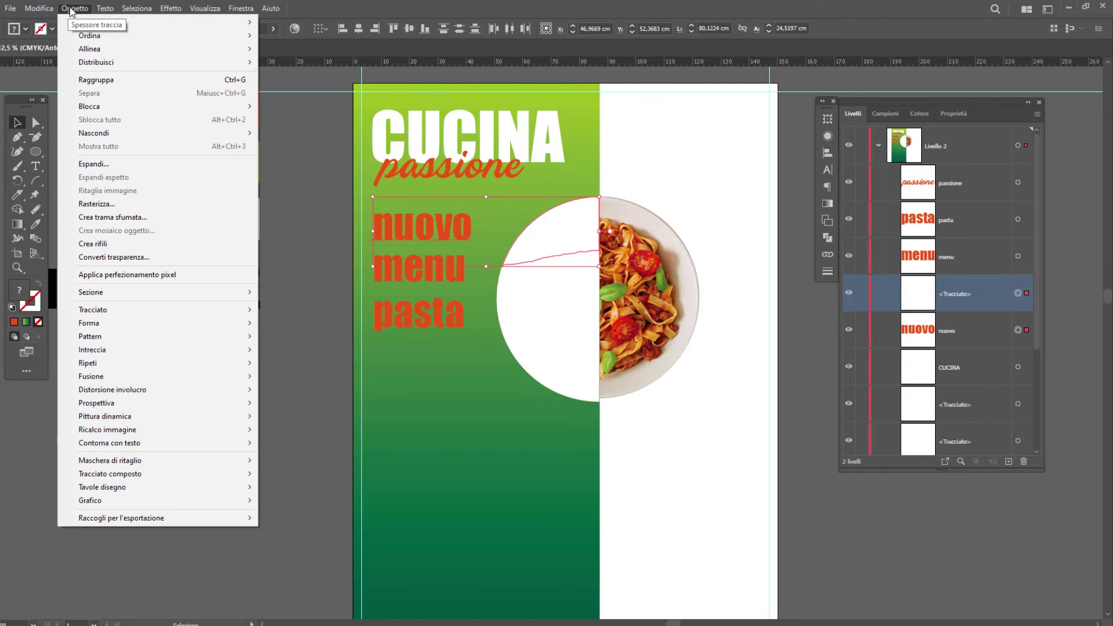
{"action": "mouse_move", "coordinate": [113, 389]}
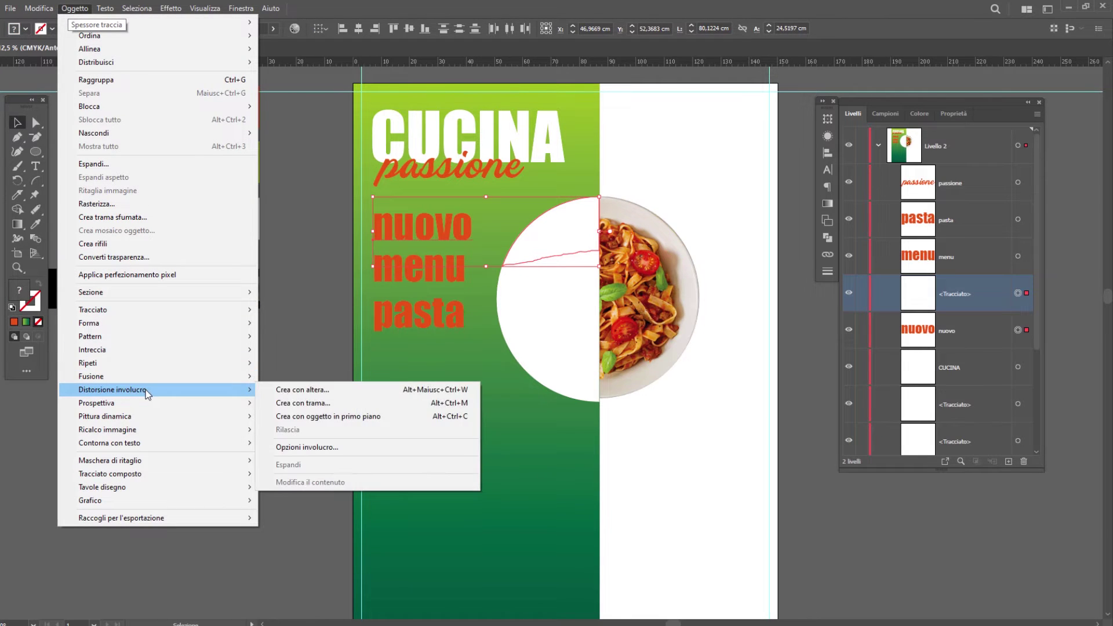
{"action": "left_click", "coordinate": [355, 421]}
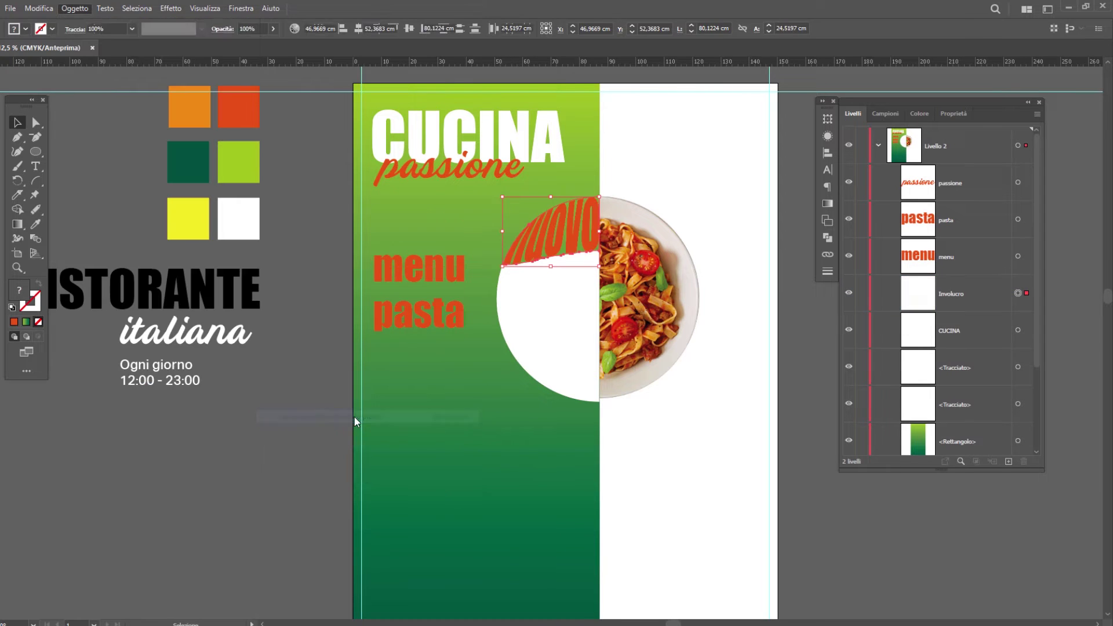
Stack the middle slice above 'menu' and warp the word into it as an envelope
{"action": "left_click", "coordinate": [557, 310]}
{"action": "left_click_drag", "start_coordinate": [964, 401], "coordinate": [964, 246]}
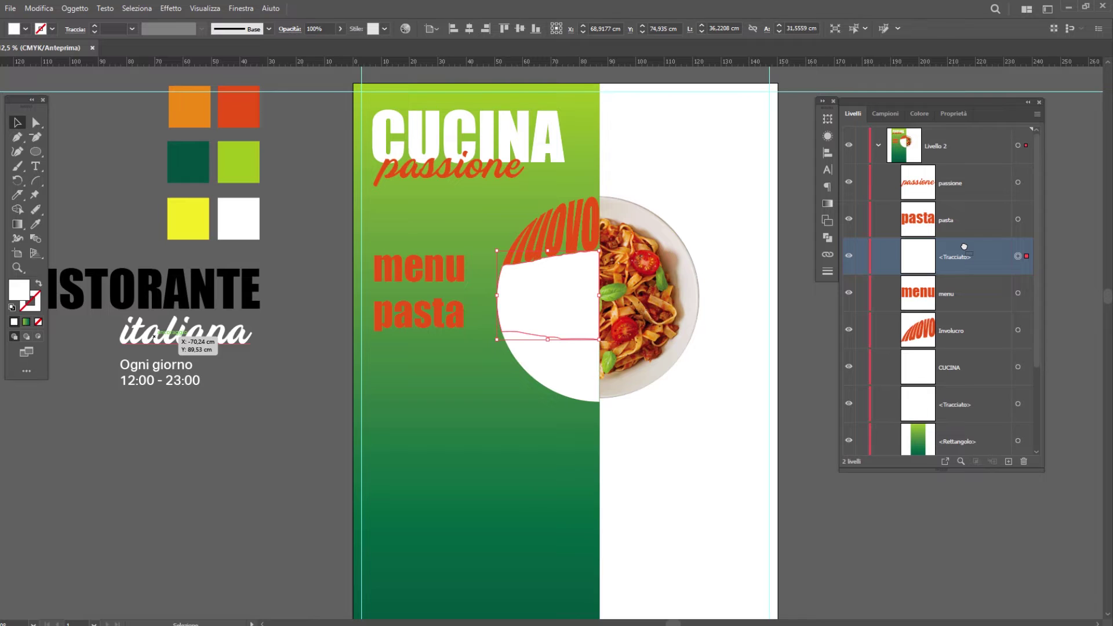
{"action": "left_click", "coordinate": [1017, 293], "text": "shift"}
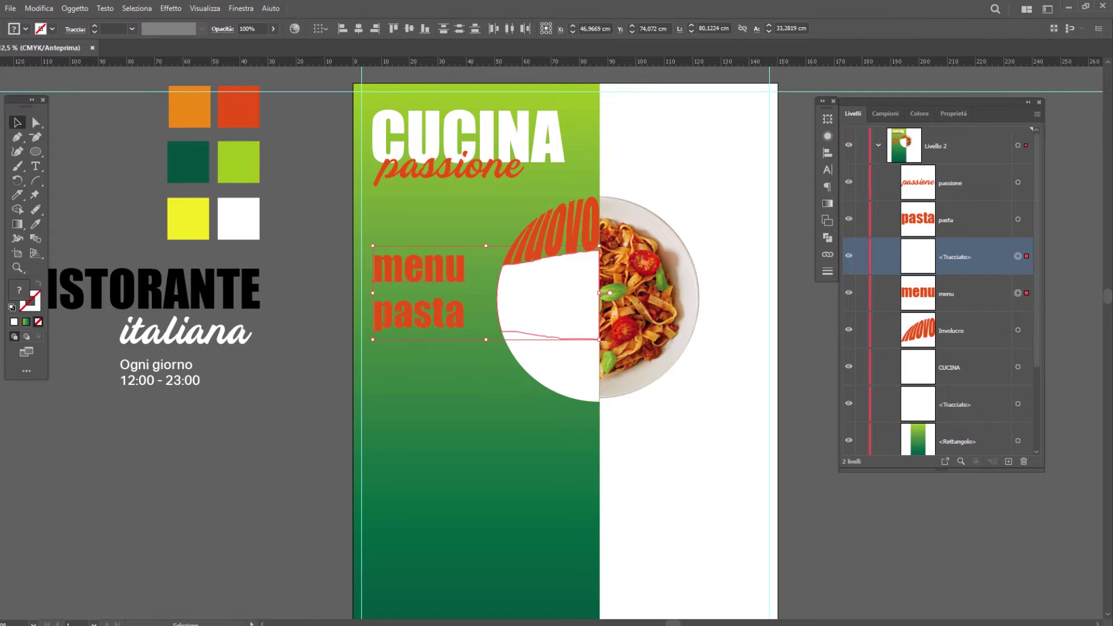
{"action": "left_click", "coordinate": [75, 8]}
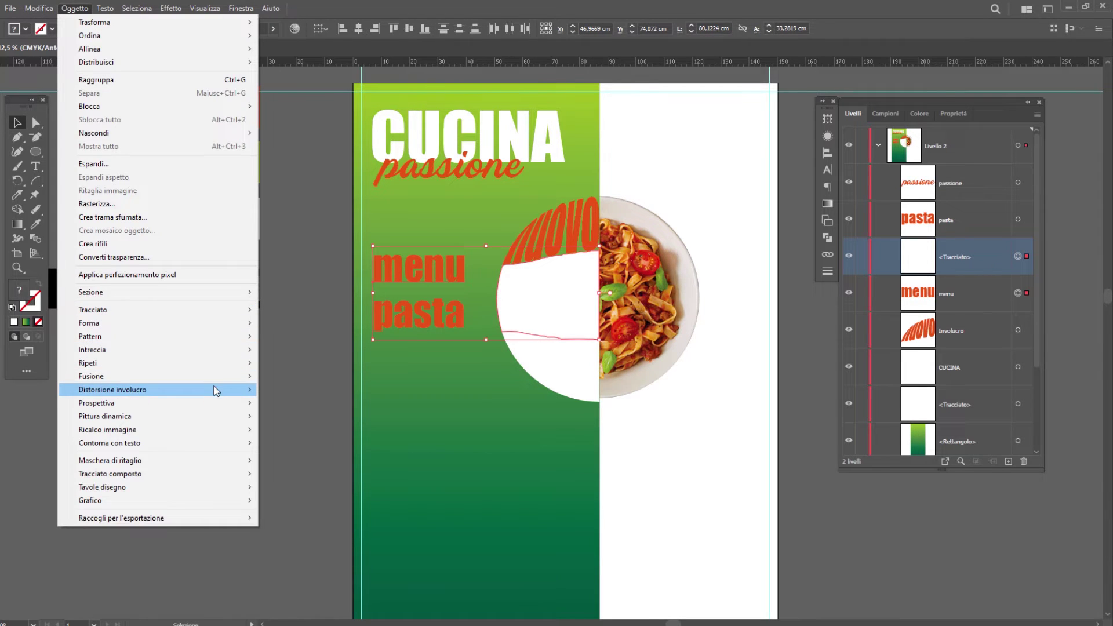
{"action": "mouse_move", "coordinate": [112, 390]}
{"action": "left_click", "coordinate": [302, 418]}
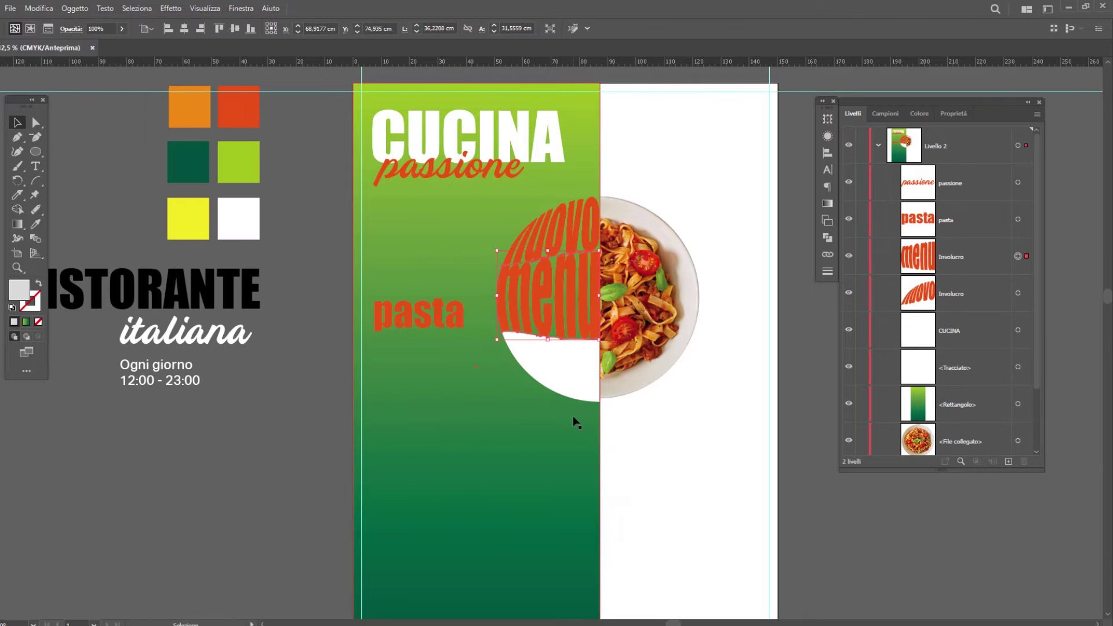
Stack the bottom slice above 'pasta' and warp the word into it as an envelope
{"action": "left_click", "coordinate": [1017, 368]}
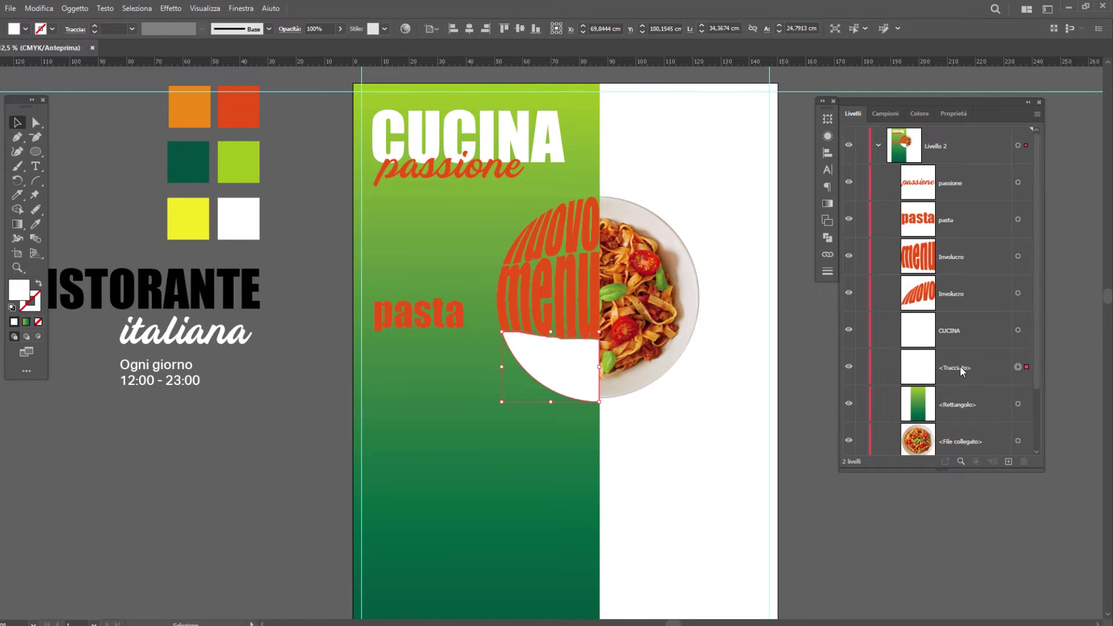
{"action": "left_click_drag", "start_coordinate": [961, 371], "coordinate": [976, 211]}
{"action": "left_click", "coordinate": [1018, 256], "text": "shift"}
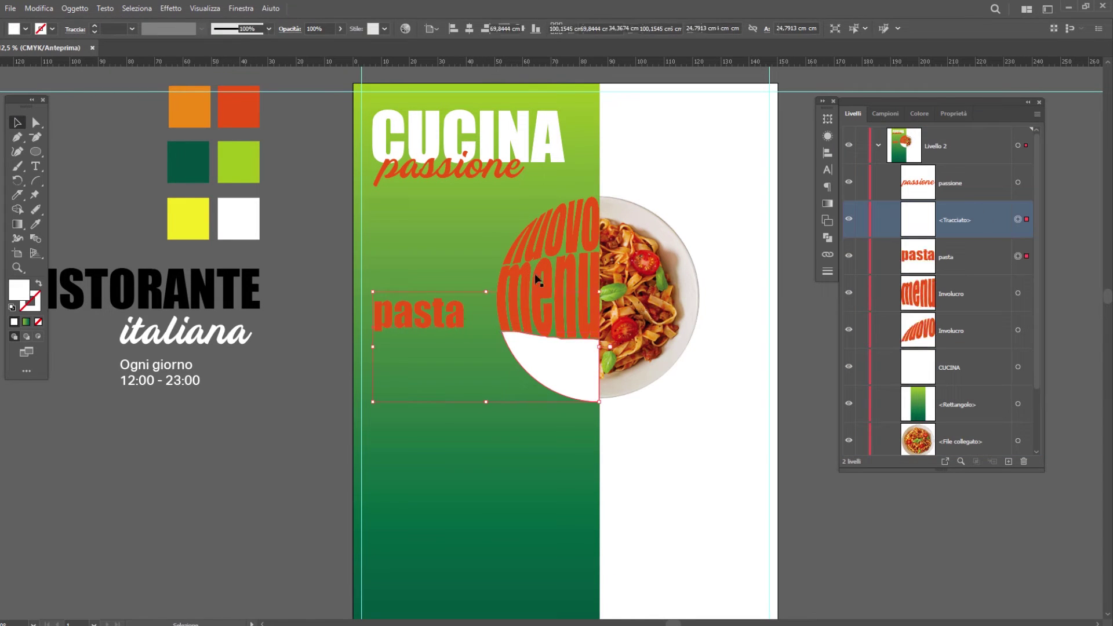
{"action": "left_click", "coordinate": [75, 8]}
{"action": "mouse_move", "coordinate": [113, 389]}
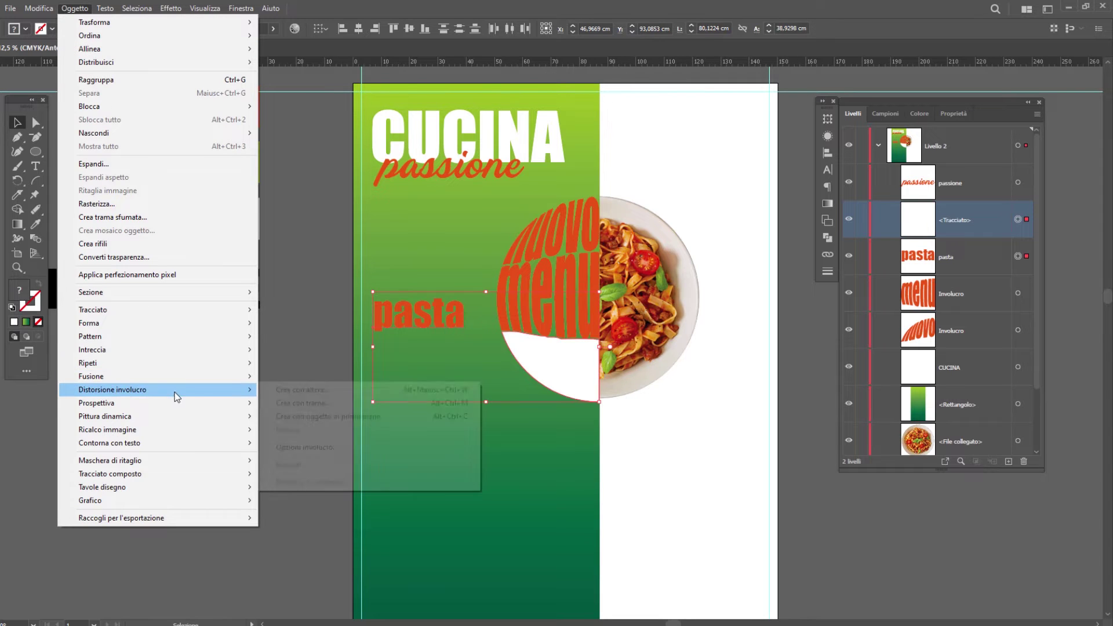
{"action": "left_click", "coordinate": [304, 416]}
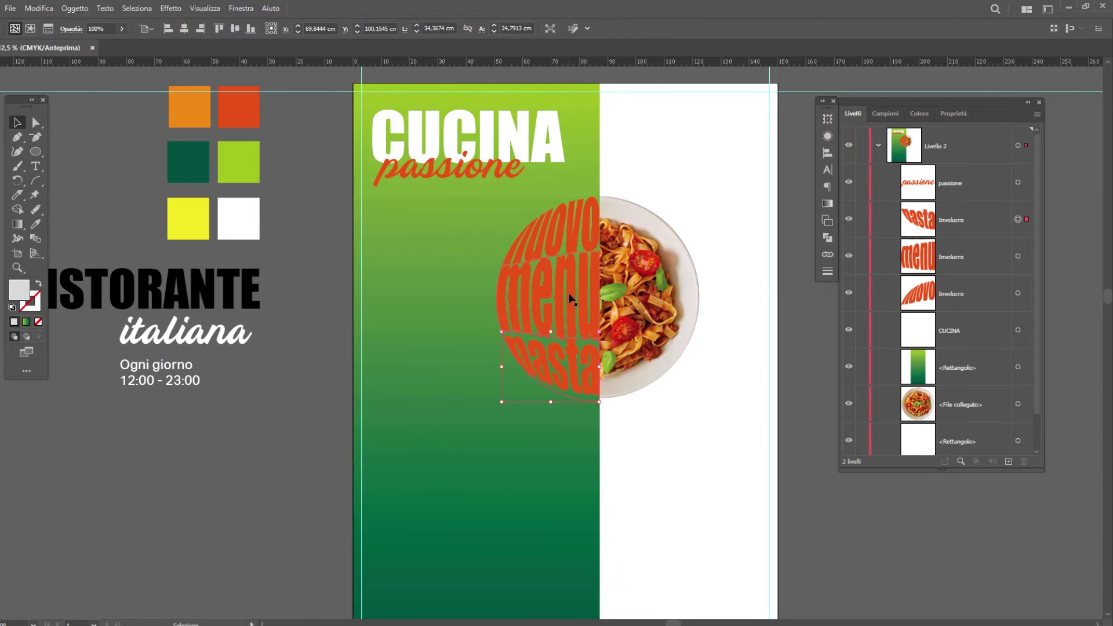
{"action": "left_click", "coordinate": [580, 238]}
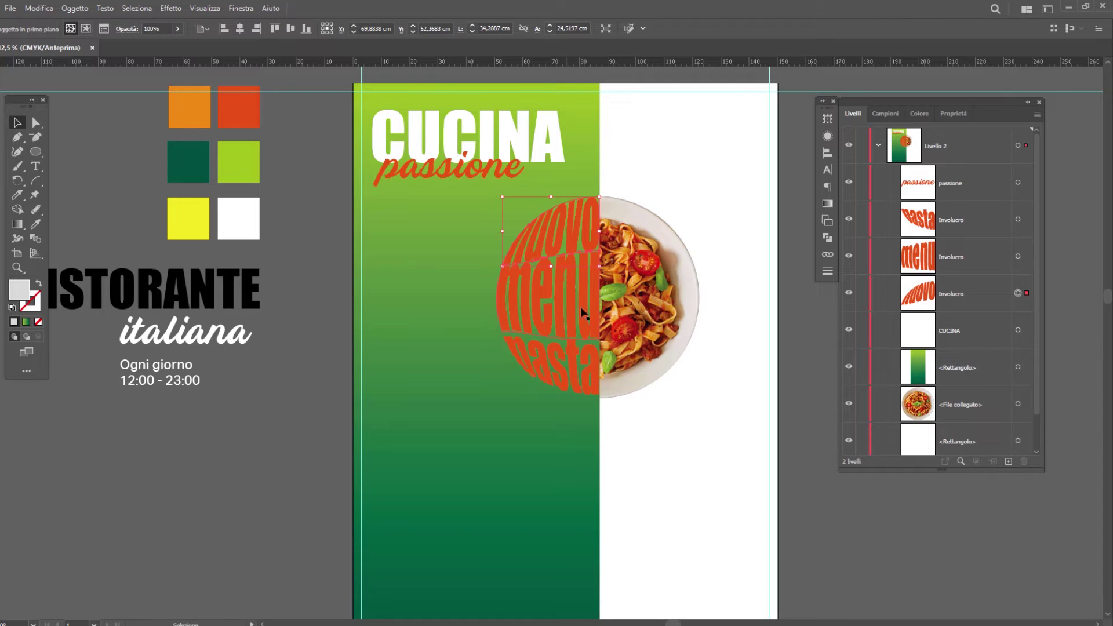
Adjust the font size of the 'nuovo' text inside its envelope
{"action": "double_click", "coordinate": [554, 232]}
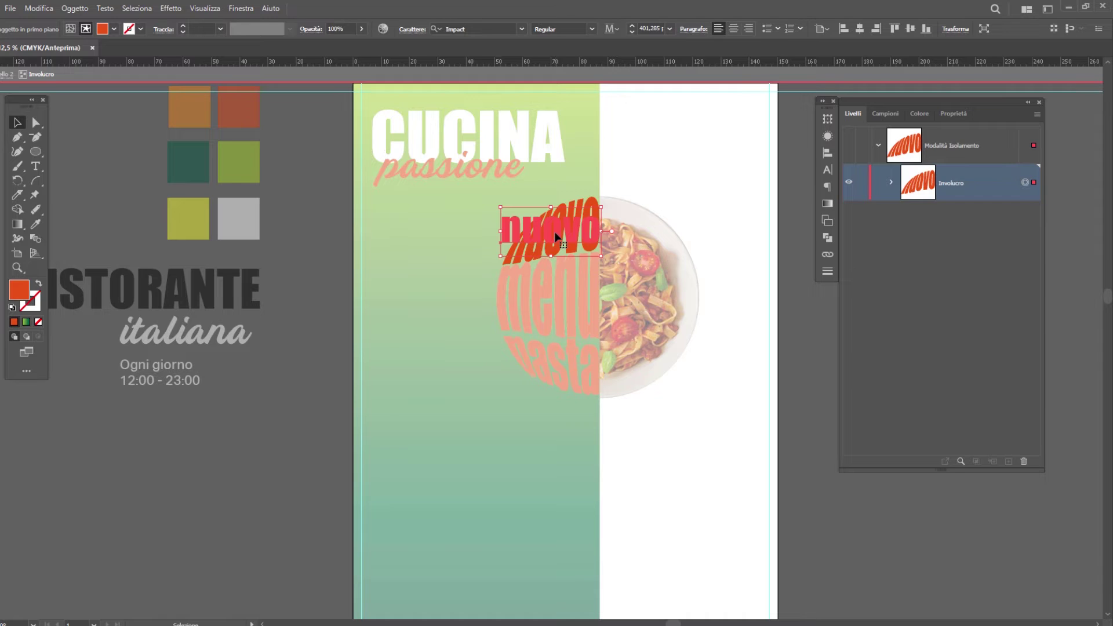
{"action": "left_click", "coordinate": [630, 31]}
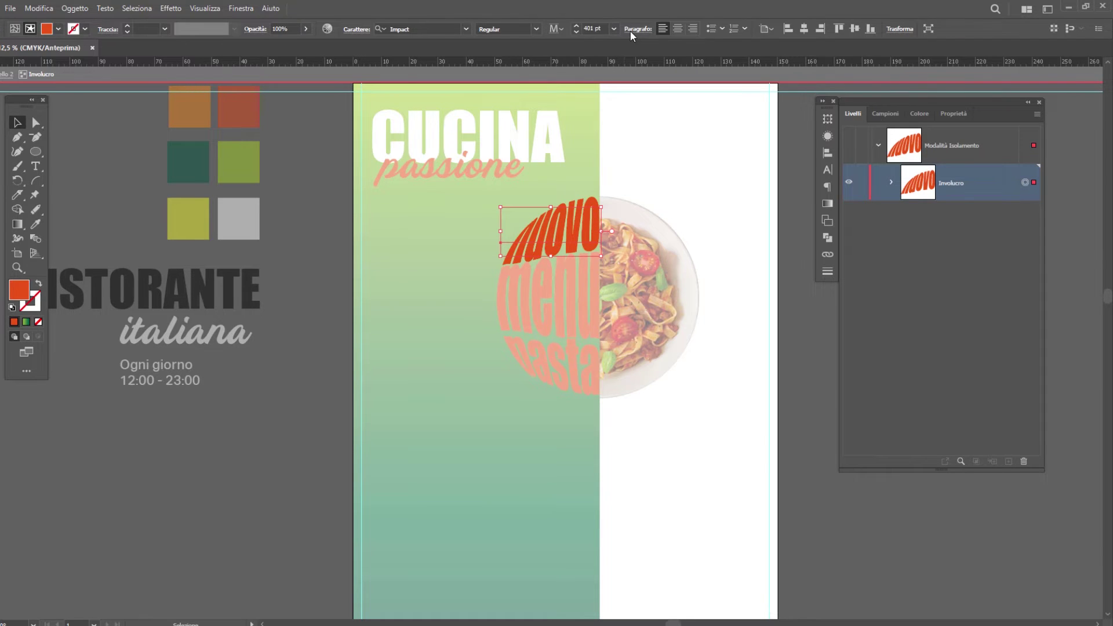
{"action": "left_click", "coordinate": [576, 32]}
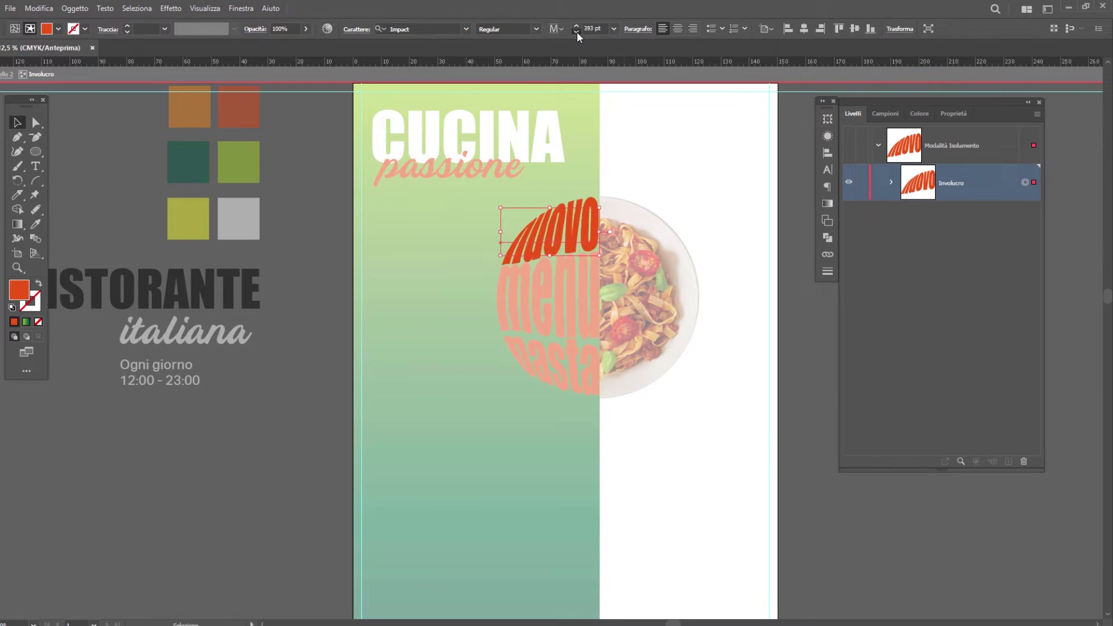
{"action": "left_click", "coordinate": [576, 32]}
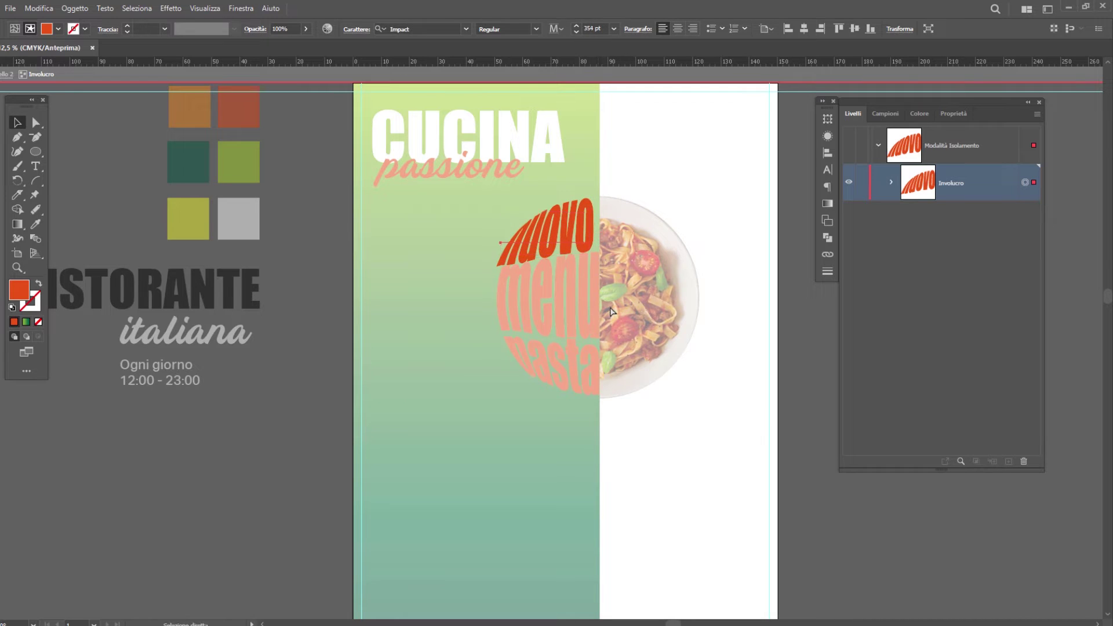
{"action": "key", "text": "Up"}
{"action": "key", "text": "a"}
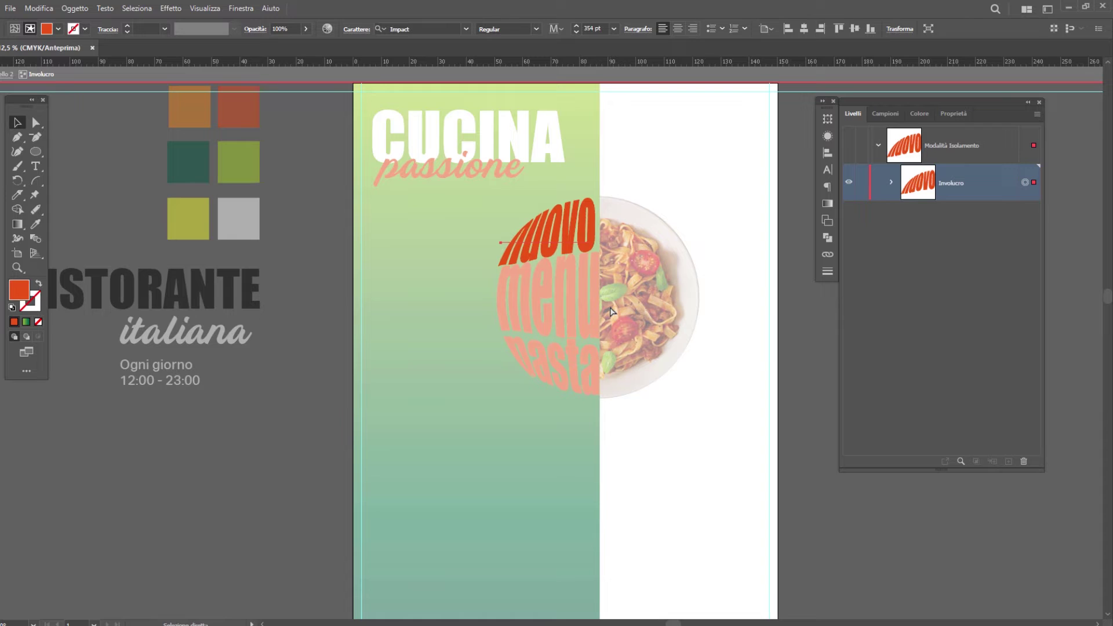
{"action": "left_click", "coordinate": [585, 239]}
{"action": "left_click_drag", "start_coordinate": [597, 248], "coordinate": [587, 243]}
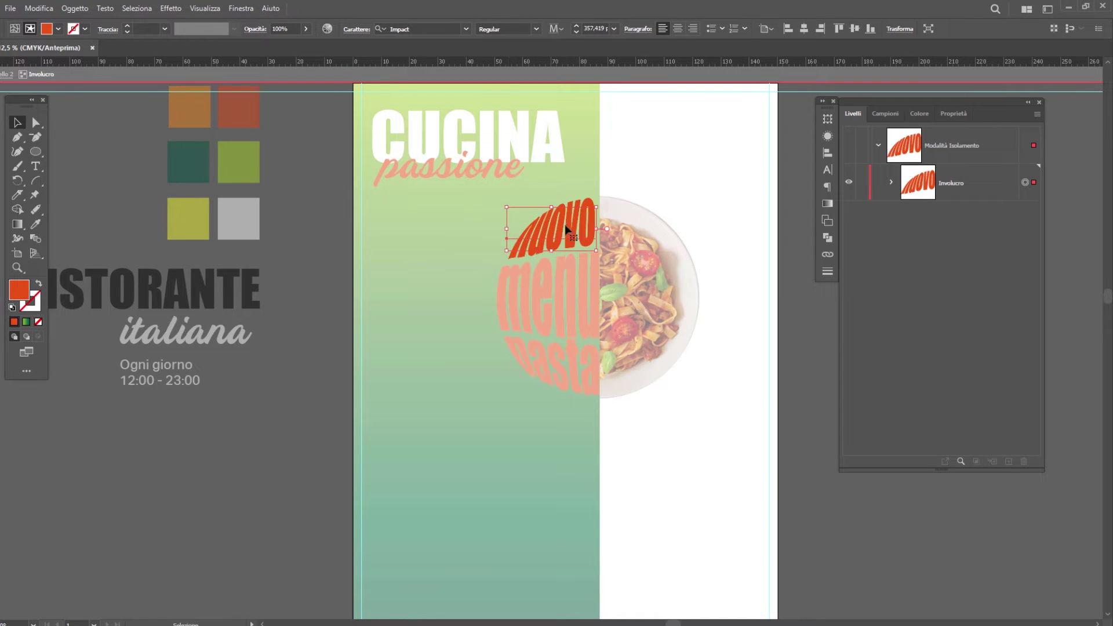
{"action": "double_click", "coordinate": [573, 325]}
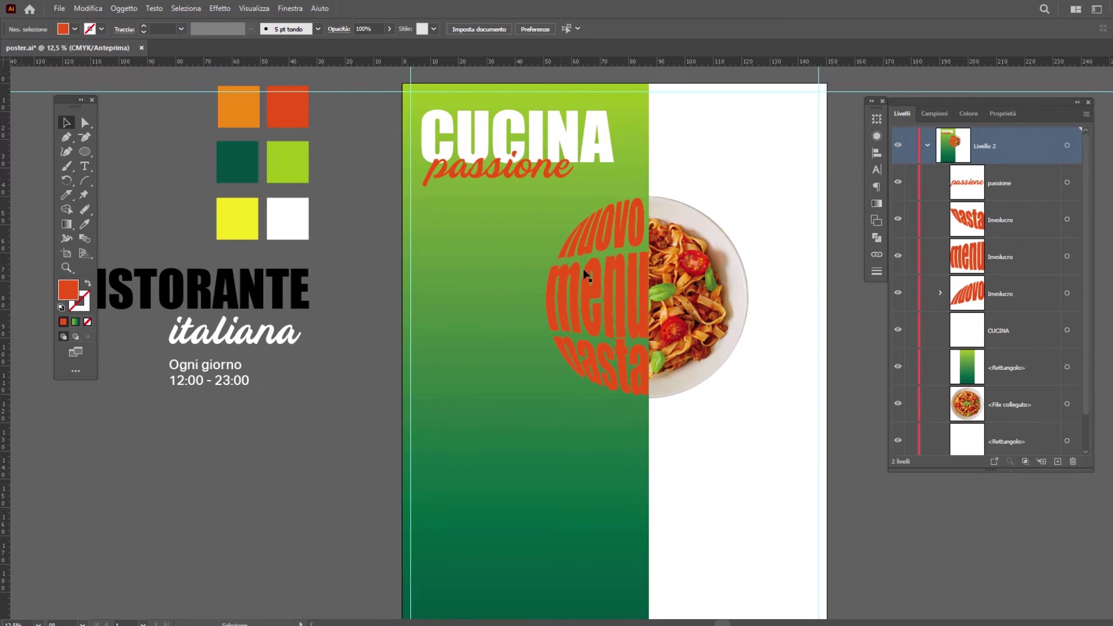
Shift the 'menu' and 'pasta' texts slightly right within their envelopes
{"action": "double_click", "coordinate": [604, 299]}
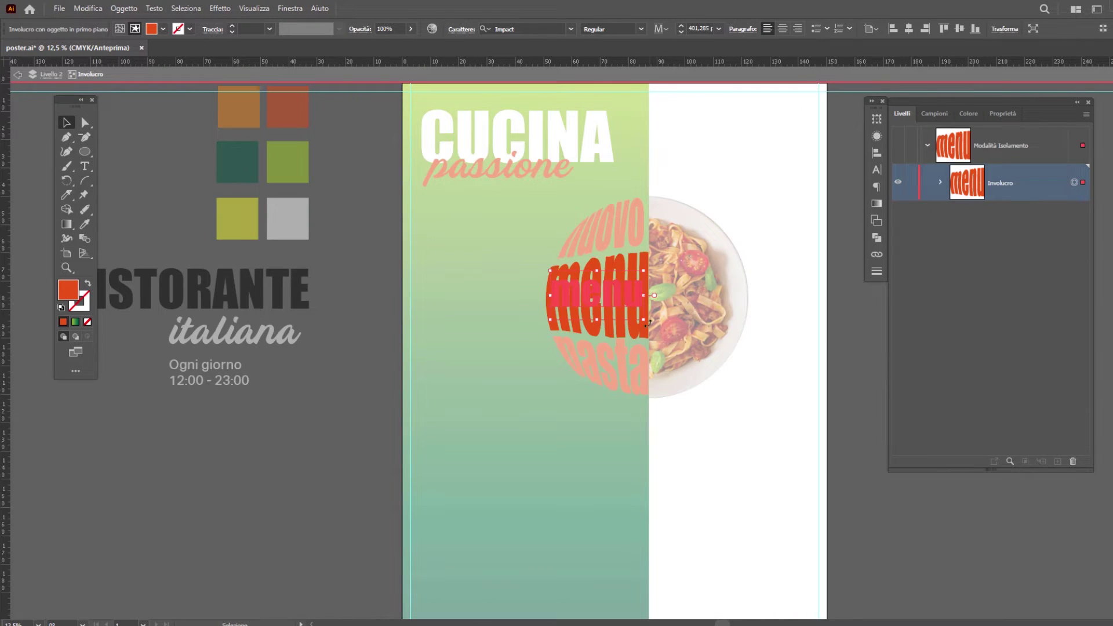
{"action": "key", "text": "ctrl+z"}
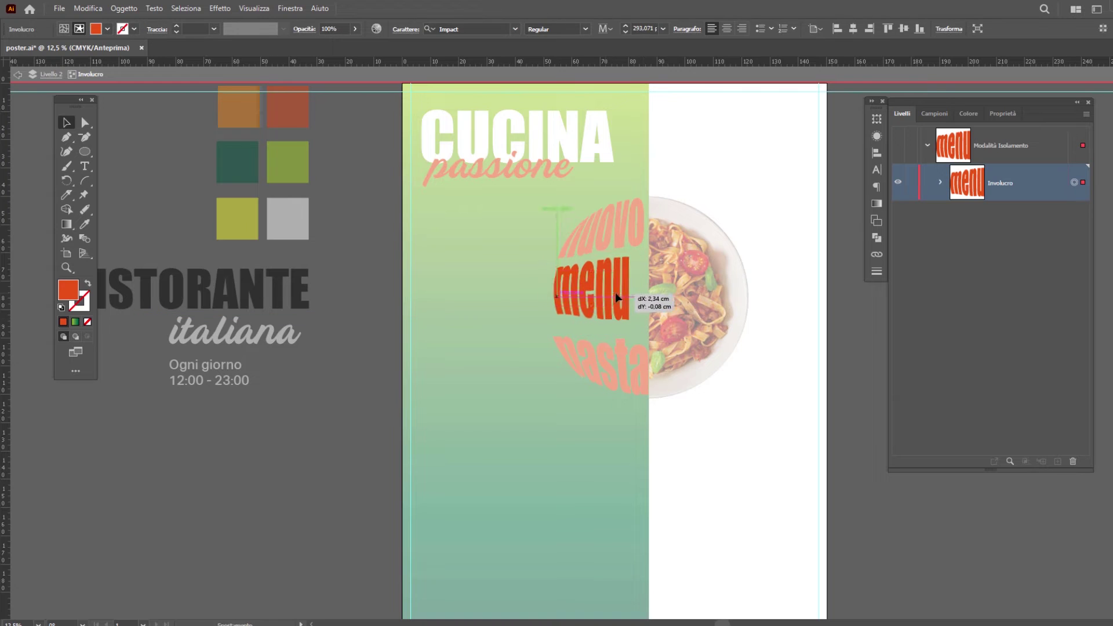
{"action": "mouse_move", "coordinate": [610, 300]}
{"action": "left_mouse_down"}
{"action": "mouse_move", "coordinate": [626, 300]}
{"action": "mouse_move", "coordinate": [624, 312]}
{"action": "left_mouse_up"}
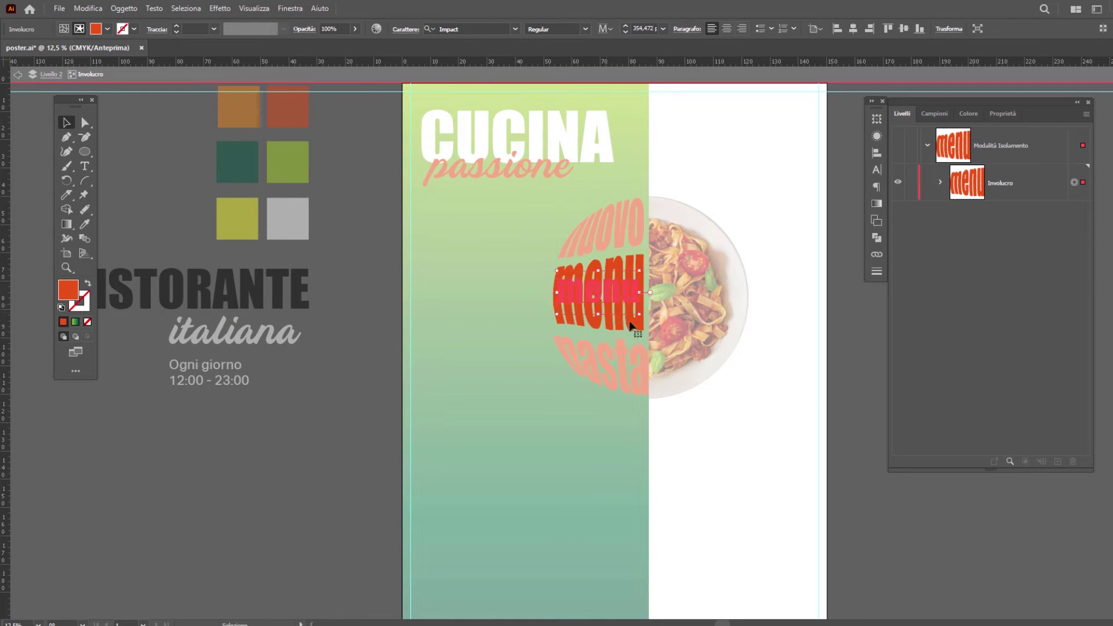
{"action": "key", "text": "Escape"}
{"action": "left_click", "coordinate": [597, 358]}
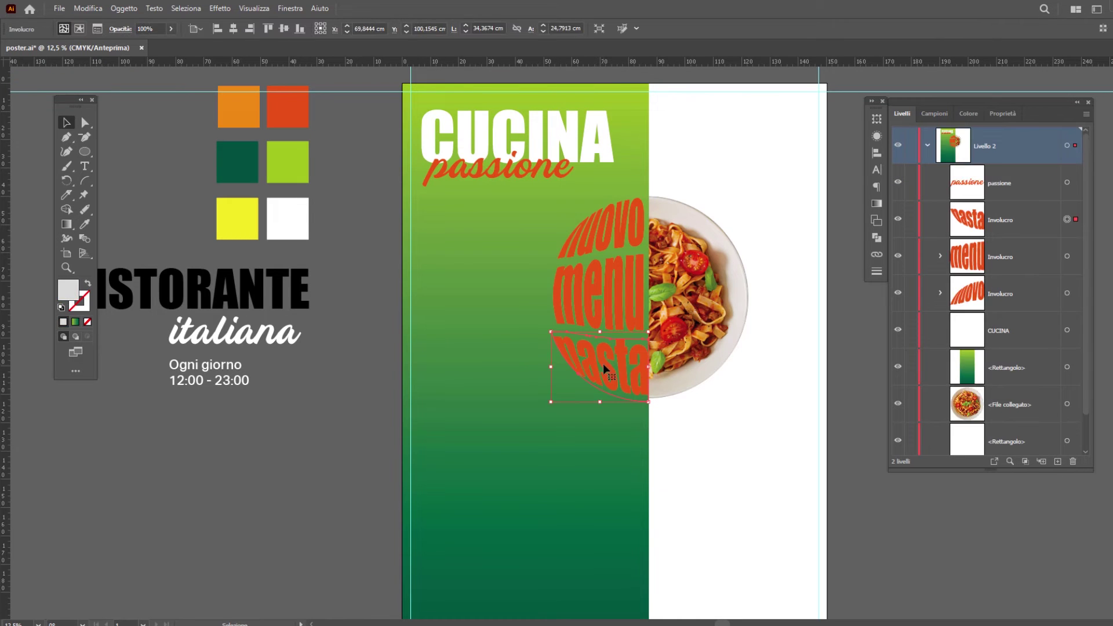
{"action": "double_click", "coordinate": [628, 376]}
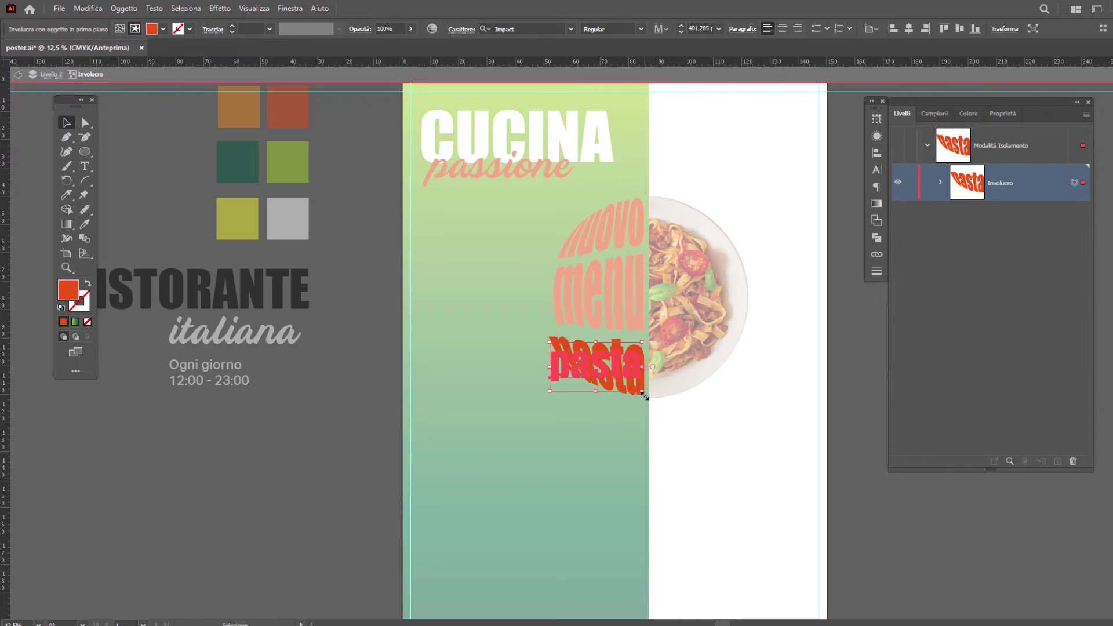
{"action": "mouse_move", "coordinate": [629, 375]}
{"action": "left_mouse_down"}
{"action": "mouse_move", "coordinate": [599, 344]}
{"action": "mouse_move", "coordinate": [597, 298]}
{"action": "mouse_move", "coordinate": [630, 376]}
{"action": "left_mouse_up"}
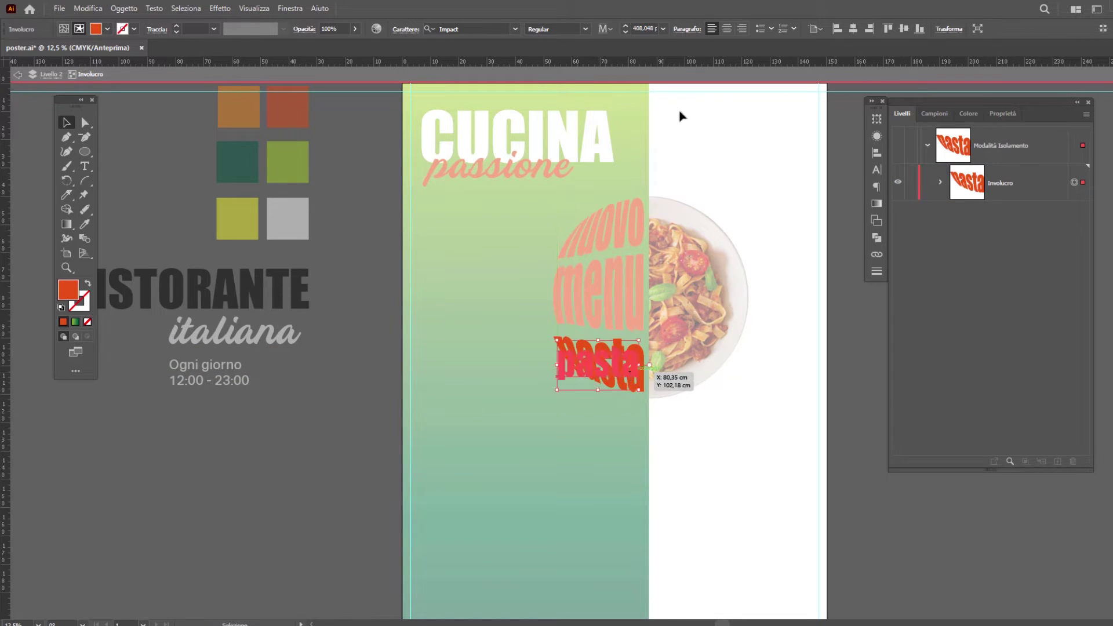
{"action": "left_click", "coordinate": [17, 74]}
Resize the warped 'menu' and move the warped 'nuovo' into place above it
{"action": "left_click", "coordinate": [628, 303]}
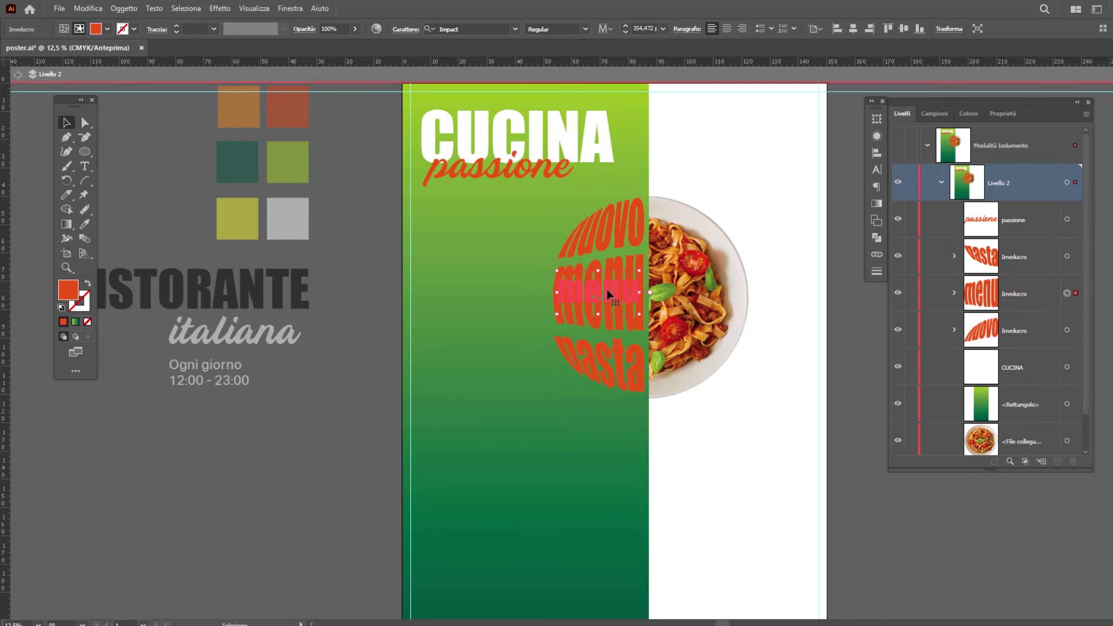
{"action": "left_click_drag", "start_coordinate": [550, 320], "coordinate": [550, 320]}
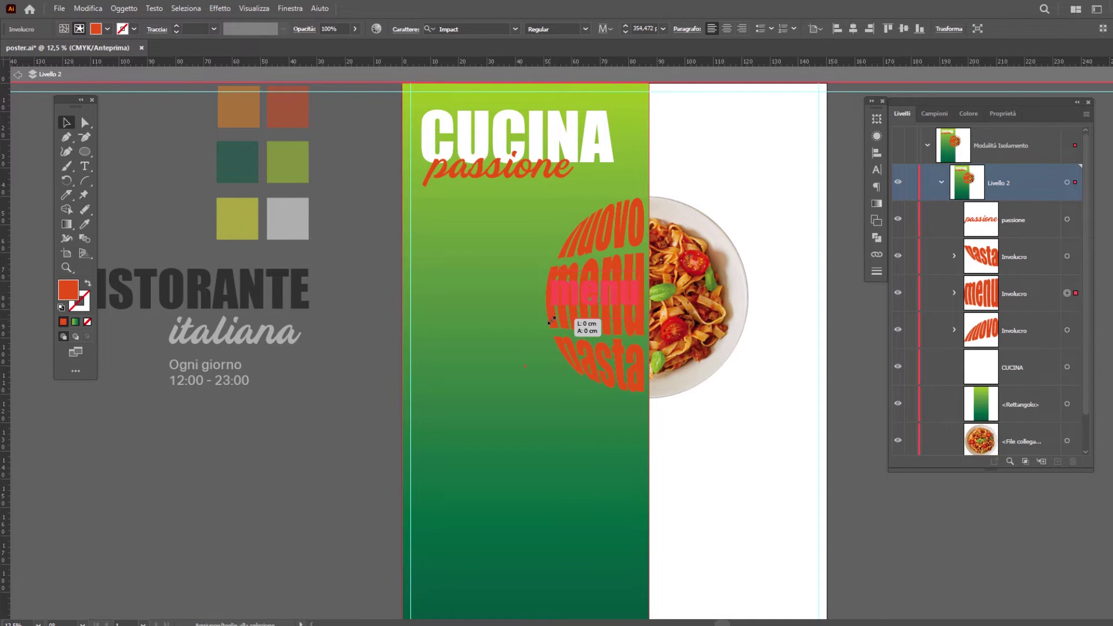
{"action": "left_click", "coordinate": [565, 226]}
{"action": "key", "text": "Escape"}
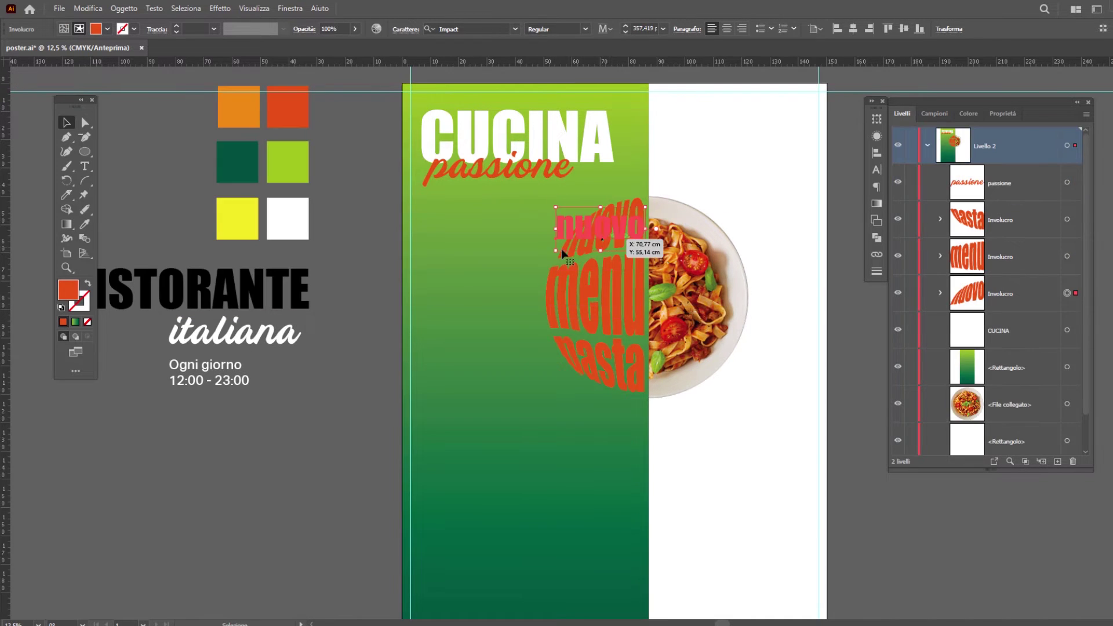
{"action": "left_click_drag", "start_coordinate": [563, 253], "coordinate": [558, 249]}
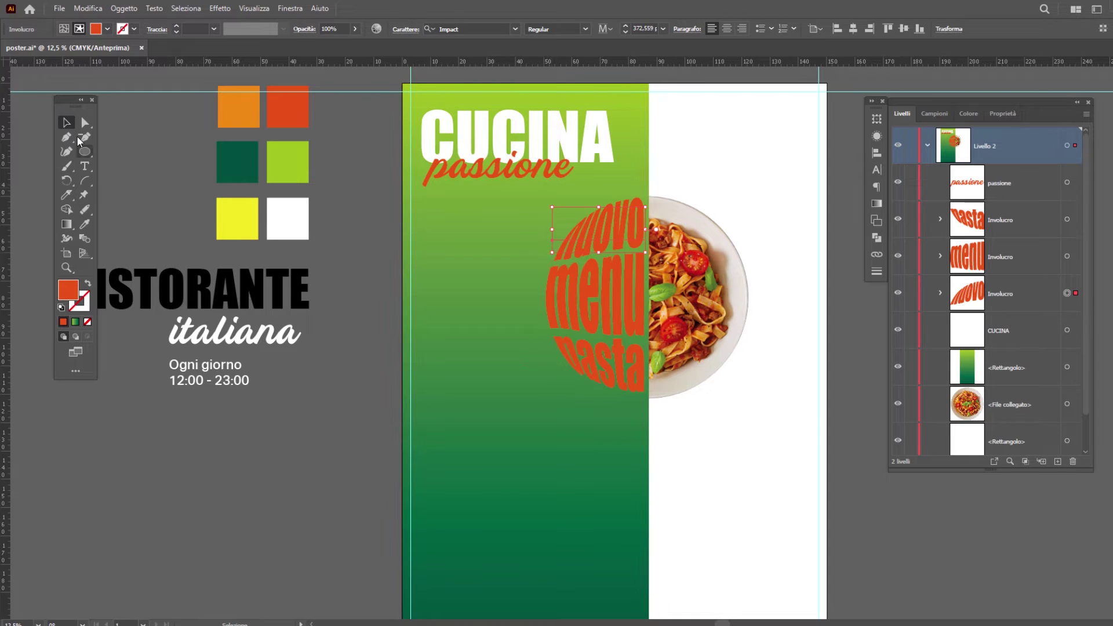
{"action": "key", "text": "ctrl+shift+a"}
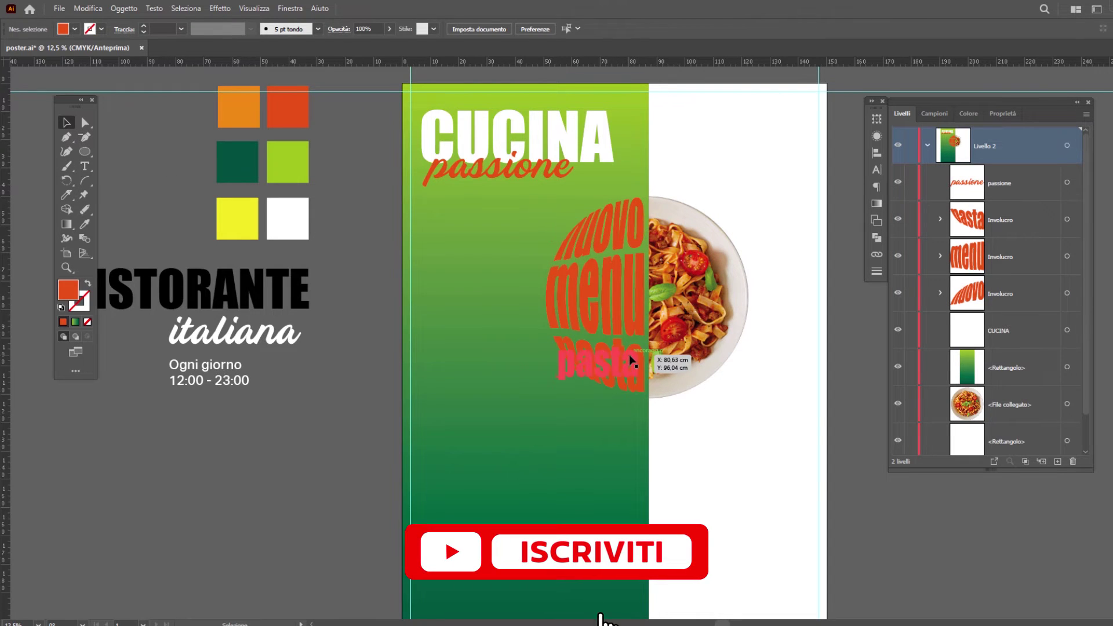
{"action": "left_click", "coordinate": [569, 143]}
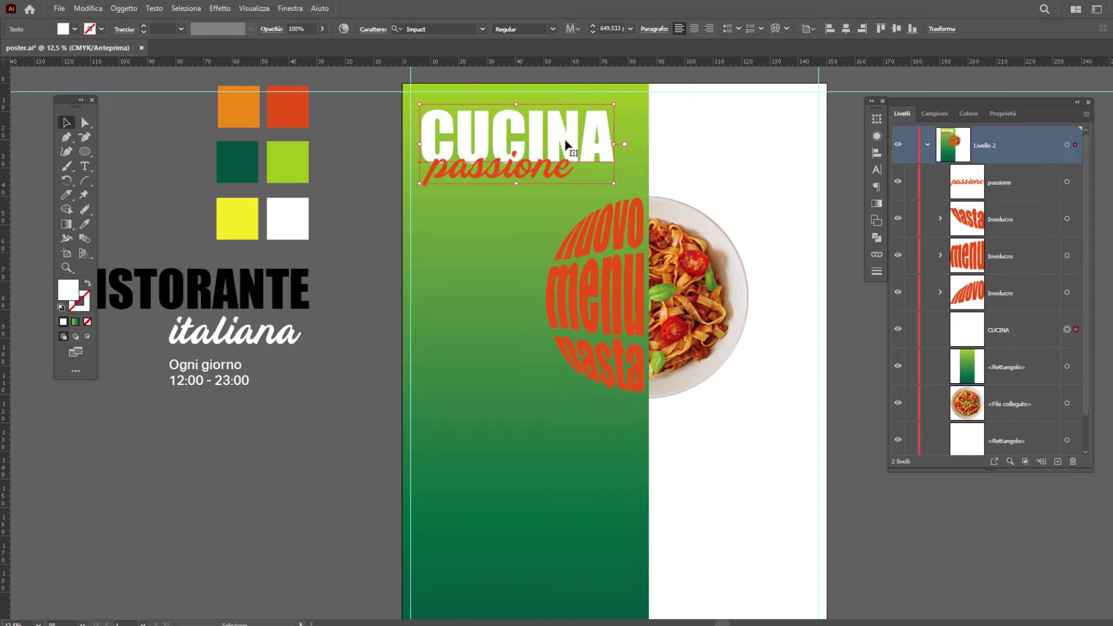
Copy the CUCINA title and paste a second copy lower on the poster
{"action": "right_click", "coordinate": [567, 140]}
{"action": "left_click", "coordinate": [734, 153]}
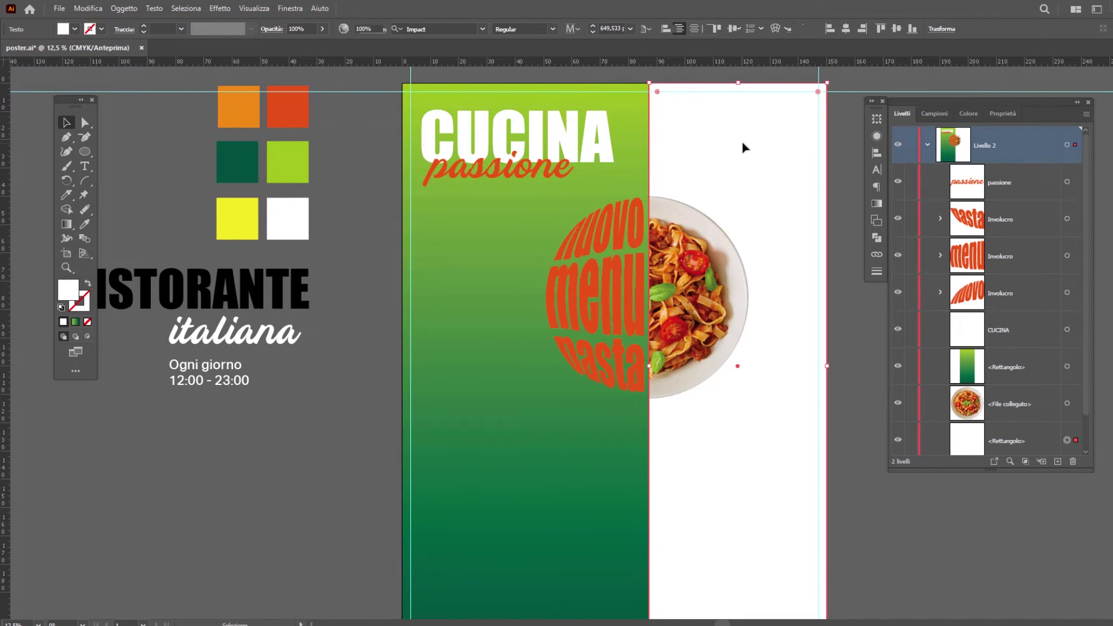
{"action": "right_click", "coordinate": [752, 152]}
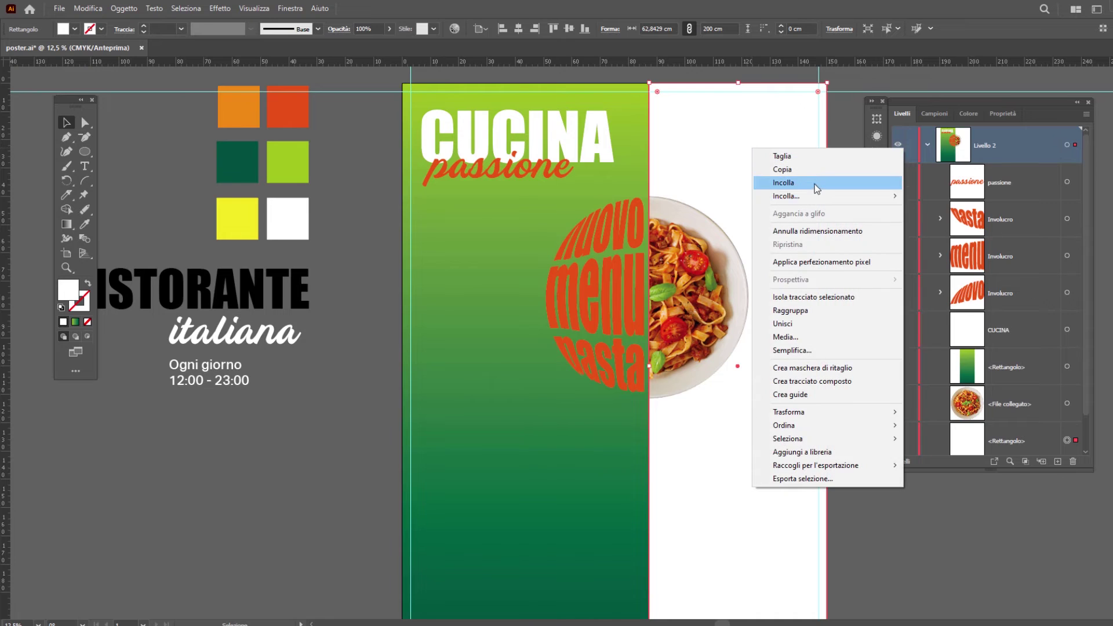
{"action": "left_click", "coordinate": [814, 184]}
{"action": "left_click_drag", "start_coordinate": [609, 346], "coordinate": [734, 462]}
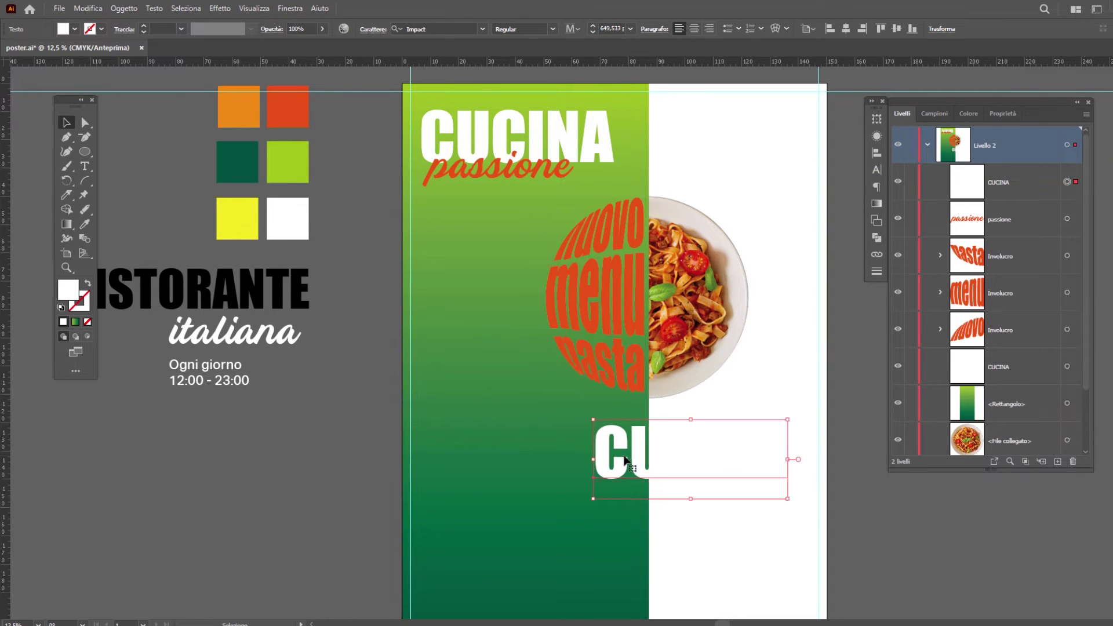
Fill the CUCINA copy with the red sampled from the pasta lettering
{"action": "key", "text": "i"}
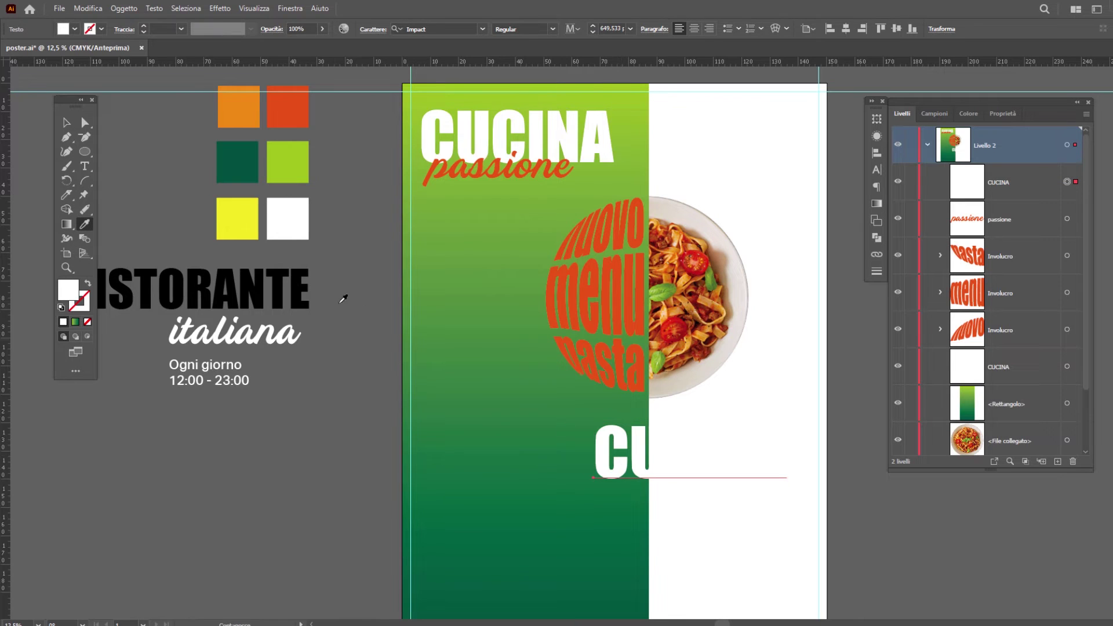
{"action": "key", "text": "i"}
{"action": "left_click", "coordinate": [597, 365], "text": "ctrl"}
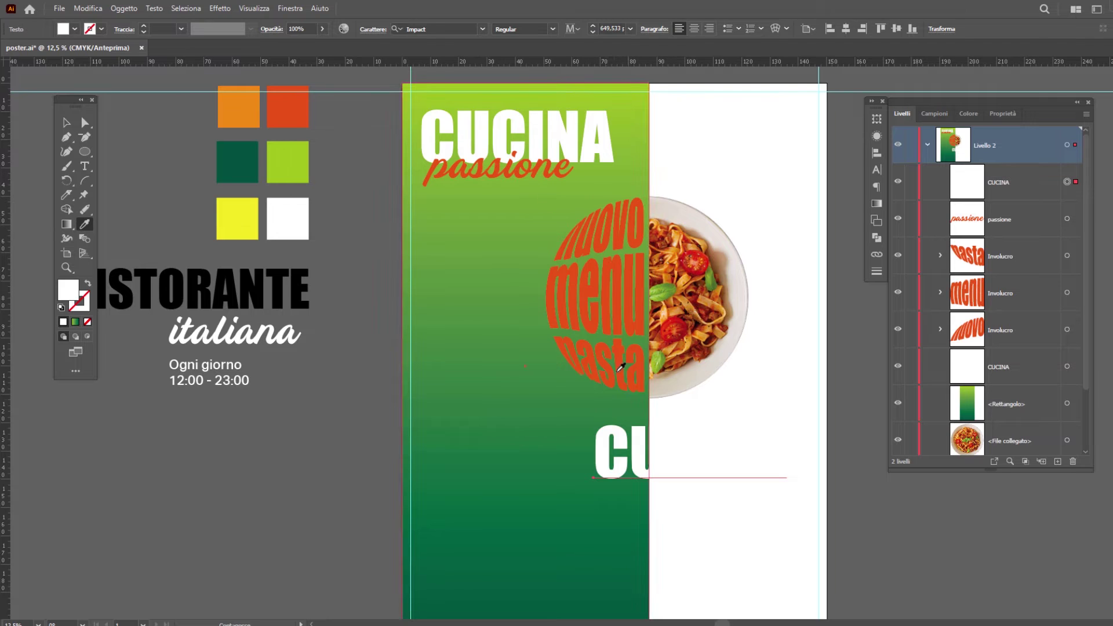
{"action": "left_click", "coordinate": [269, 116]}
{"action": "key", "text": "v"}
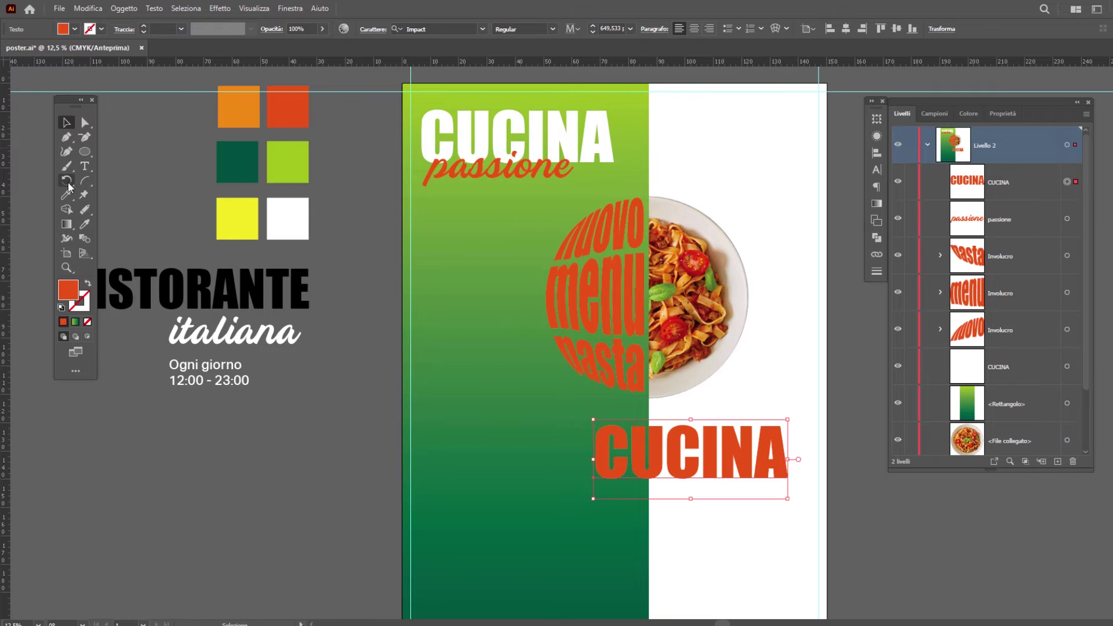
Rotate the CUCINA copy 90° and move it onto the white right half
{"action": "double_click", "coordinate": [67, 181]}
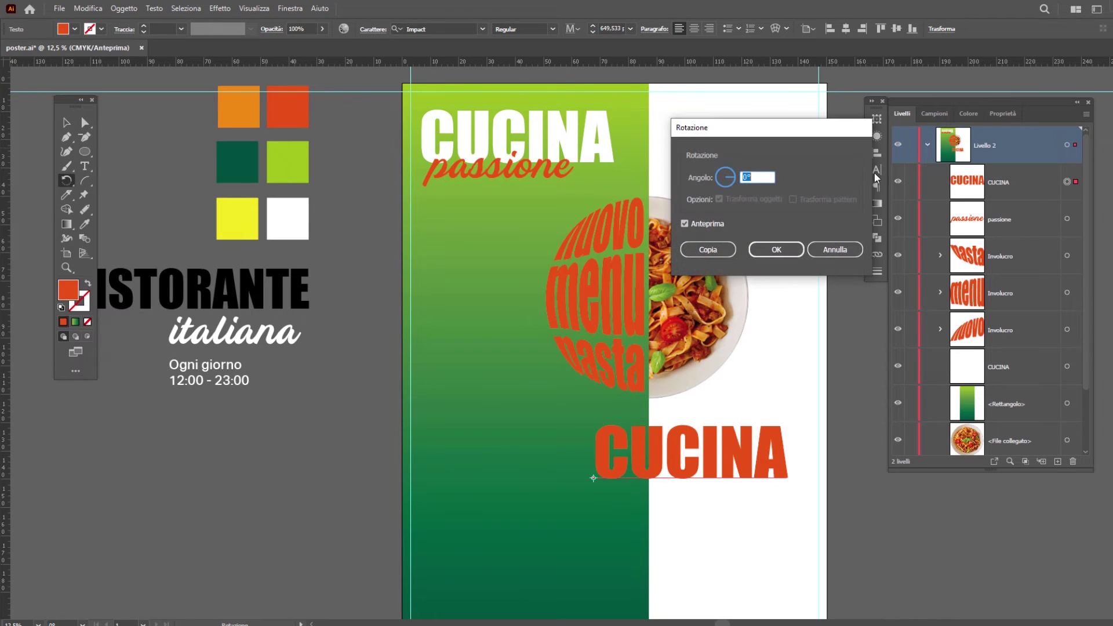
{"action": "type", "text": "90"}
{"action": "key", "text": "Tab"}
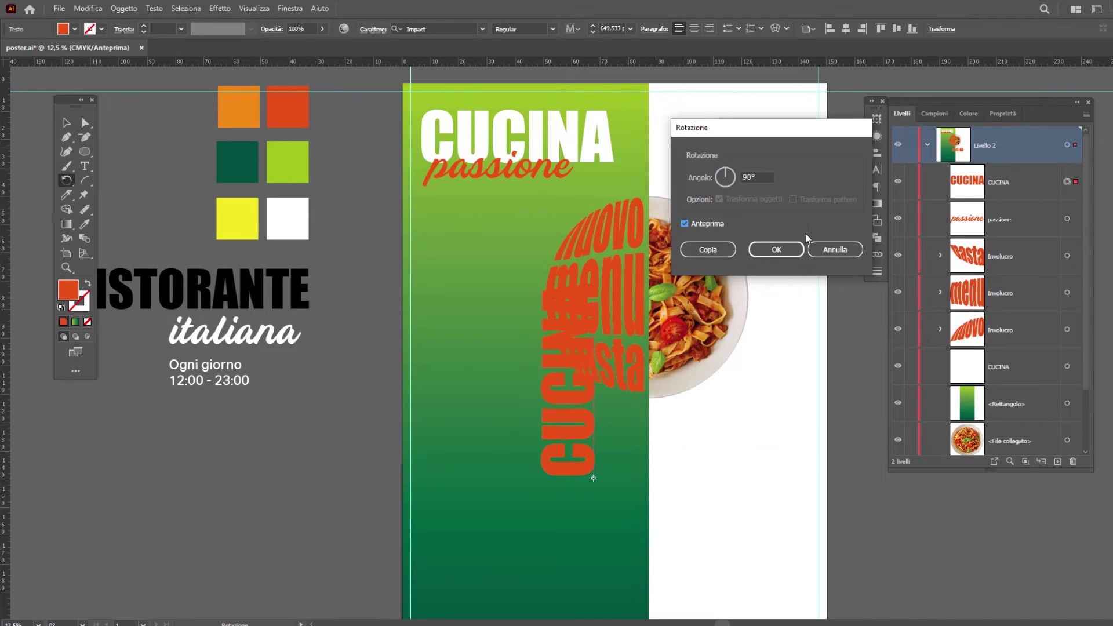
{"action": "left_click", "coordinate": [788, 250]}
{"action": "key", "text": "v"}
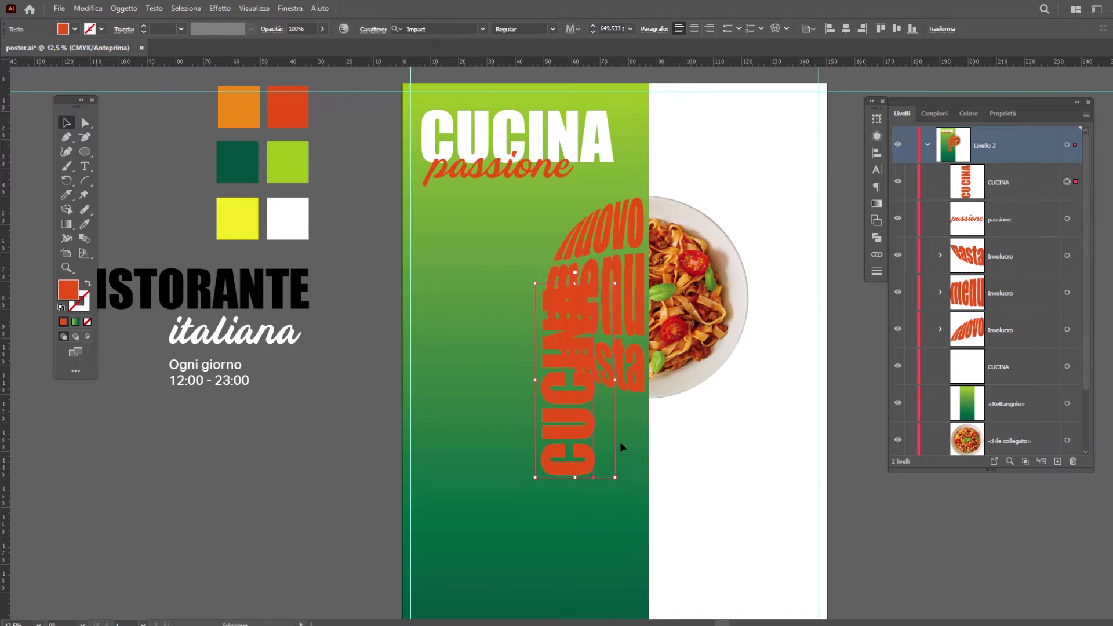
{"action": "left_click_drag", "start_coordinate": [568, 427], "coordinate": [768, 476]}
Retype the vertical red word as 'RISTORANTE'
{"action": "double_click", "coordinate": [760, 480]}
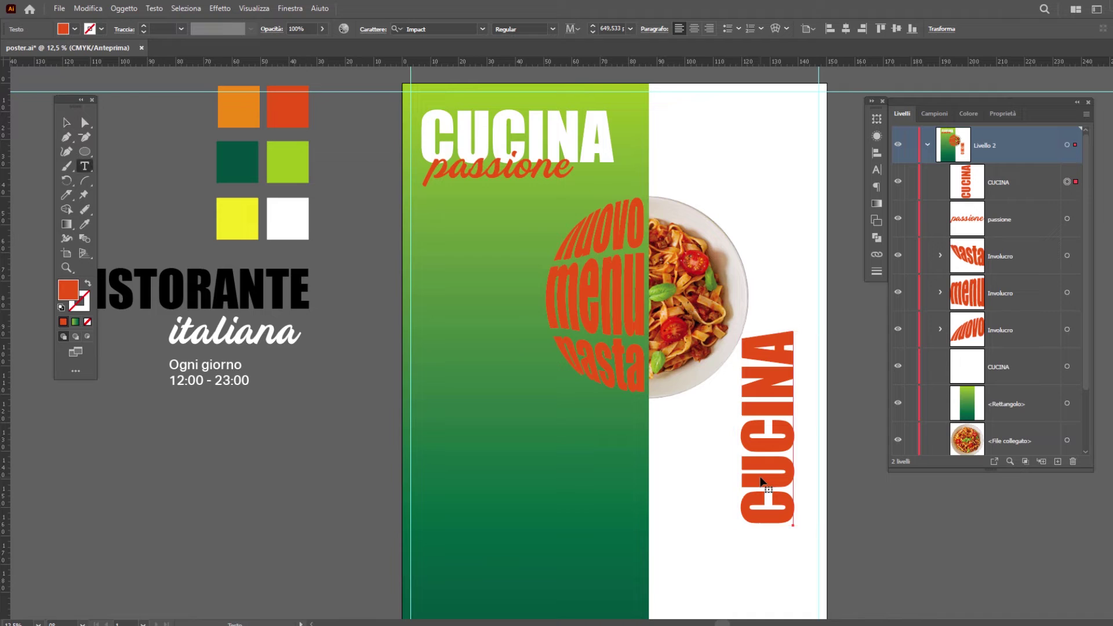
{"action": "double_click", "coordinate": [760, 476]}
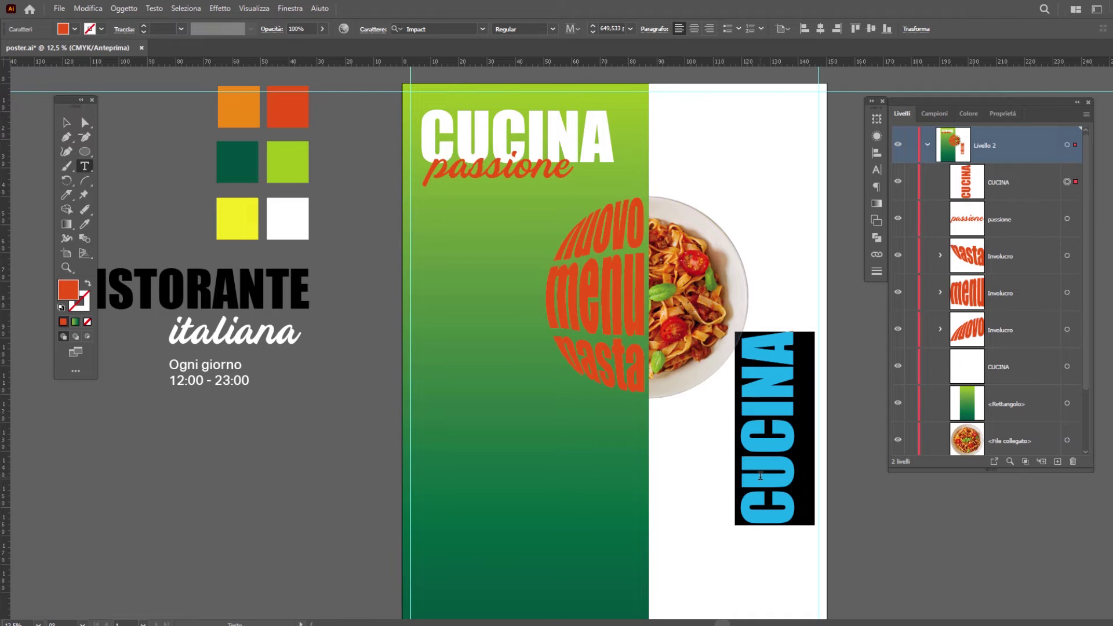
{"action": "type", "text": "RISTORANTE"}
{"action": "key", "text": "Escape"}
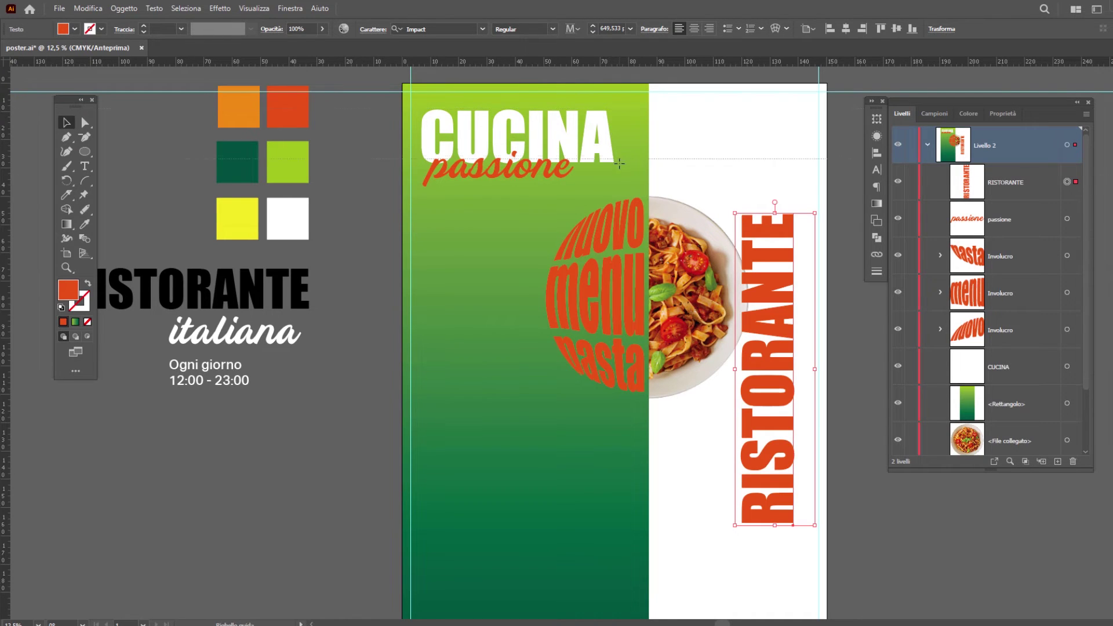
Add a horizontal guide at the passione line and raise RISTORANTE to it
{"action": "left_click_drag", "start_coordinate": [619, 163], "coordinate": [620, 176]}
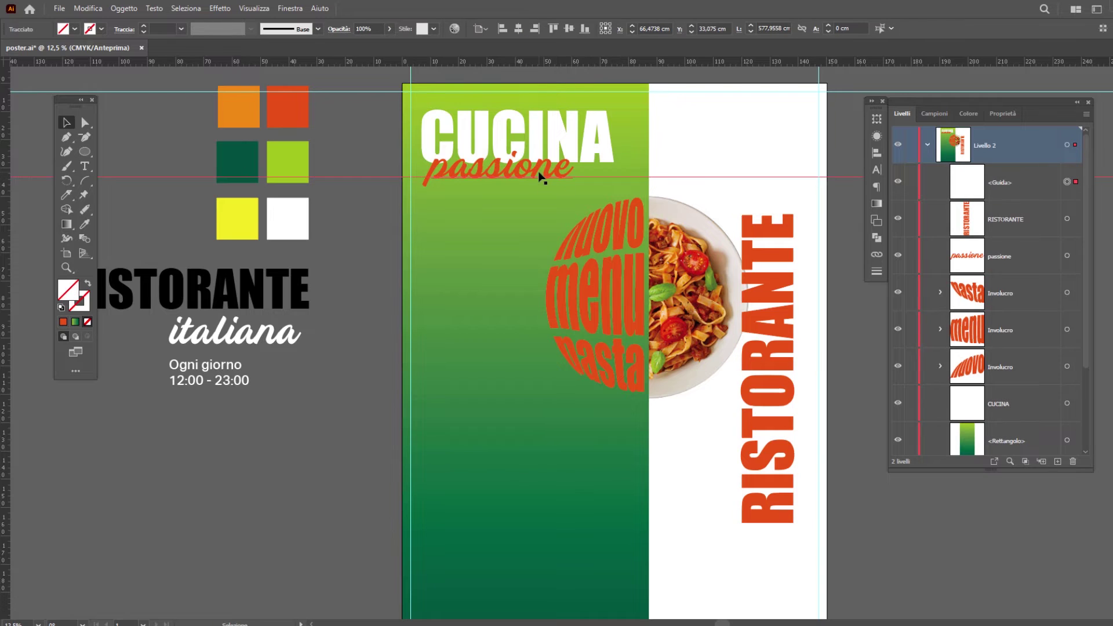
{"action": "left_click", "coordinate": [776, 221]}
{"action": "left_click_drag", "start_coordinate": [778, 207], "coordinate": [777, 195]}
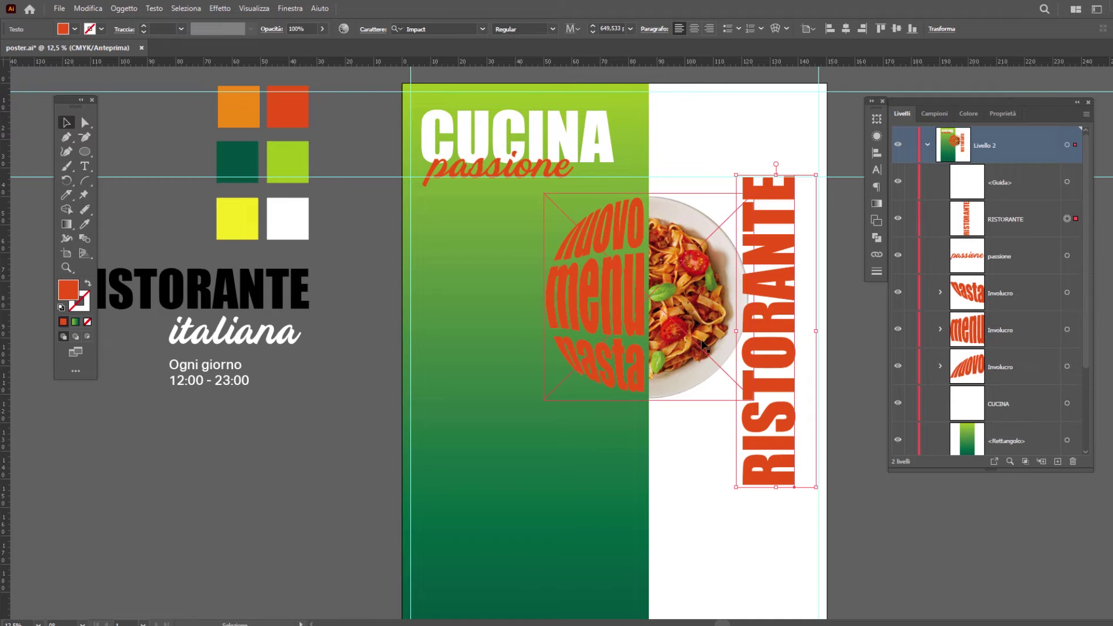
Move the RISTORANTE layer below the pasta photo in the Layers panel
{"action": "left_click_drag", "start_coordinate": [1015, 219], "coordinate": [1031, 393]}
{"action": "scroll", "coordinate": [1031, 393], "scroll_direction": "down", "scroll_amount": 3}
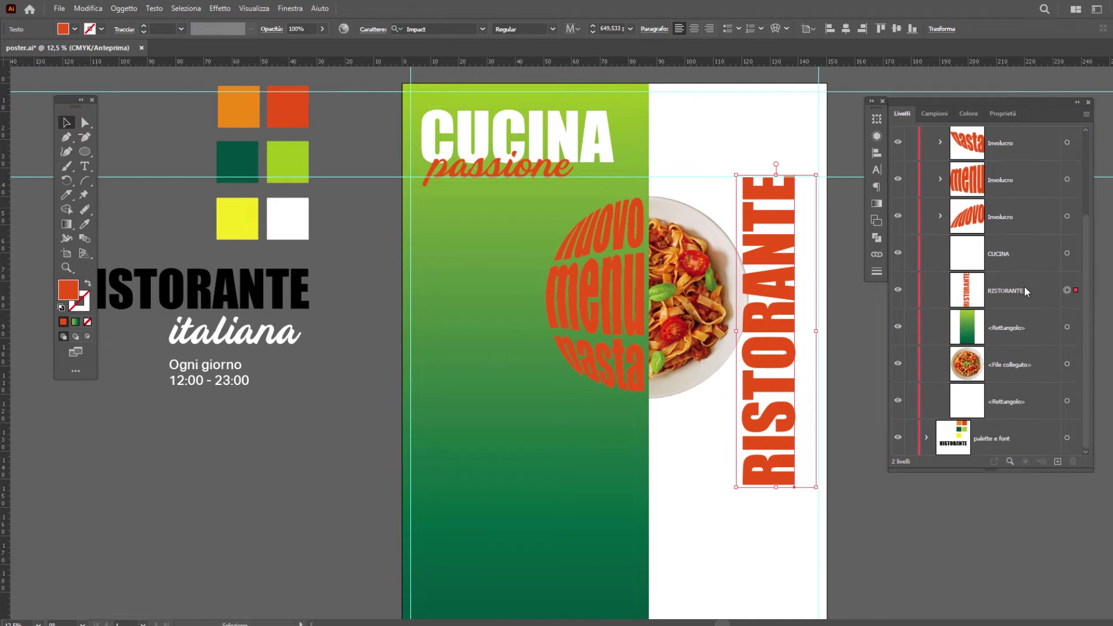
{"action": "left_click_drag", "start_coordinate": [1027, 293], "coordinate": [1023, 383]}
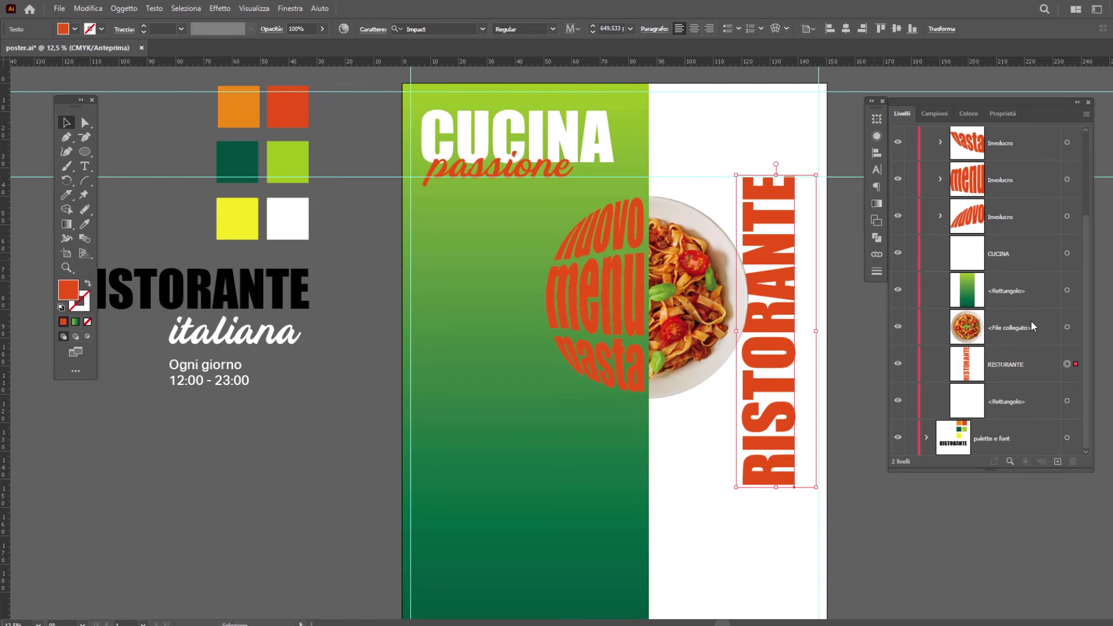
{"action": "left_click", "coordinate": [1013, 330]}
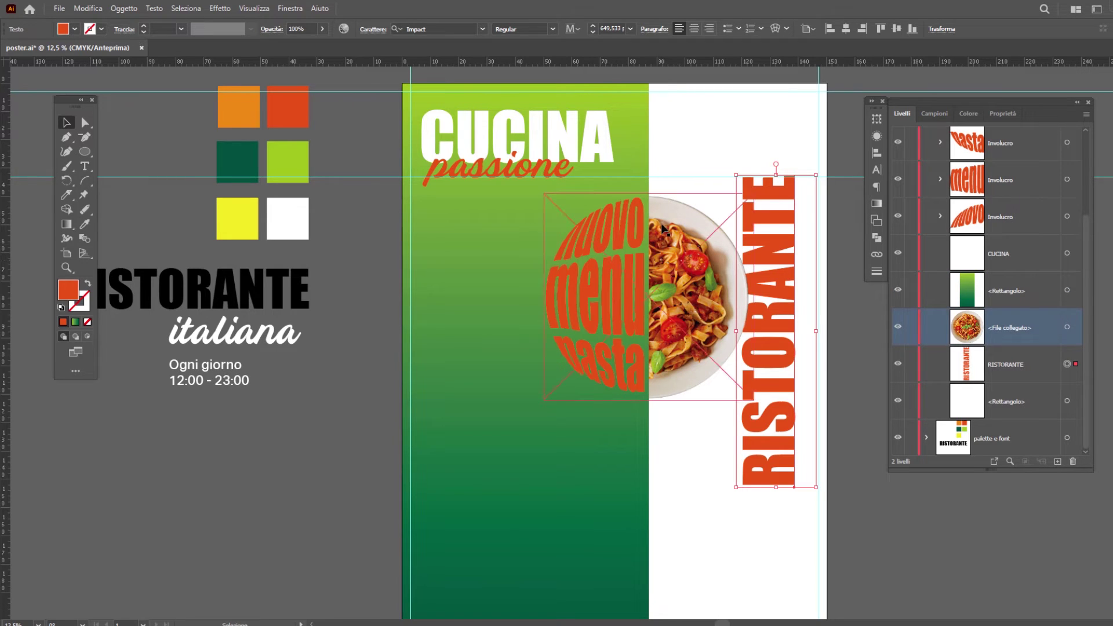
Scale RISTORANTE up to stretch nearly the full height of the white half
{"action": "mouse_move", "coordinate": [736, 487]}
{"action": "left_mouse_down"}
{"action": "mouse_move", "coordinate": [709, 511]}
{"action": "mouse_move", "coordinate": [712, 577]}
{"action": "left_mouse_up"}
{"action": "scroll", "coordinate": [784, 461], "scroll_direction": "down", "scroll_amount": 2}
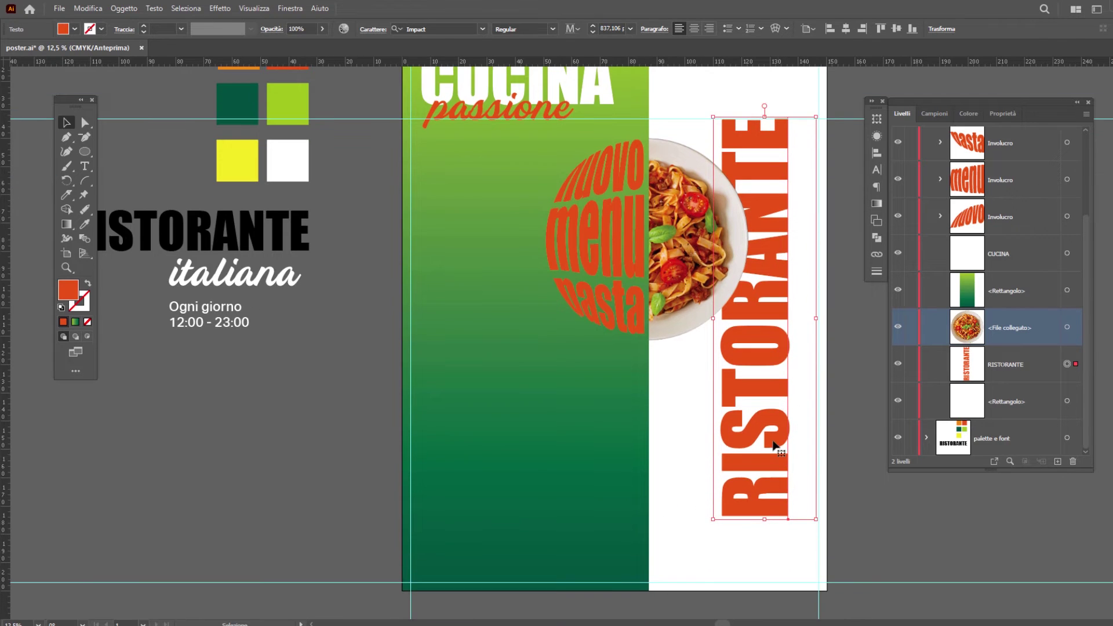
{"action": "left_click_drag", "start_coordinate": [772, 444], "coordinate": [786, 444]}
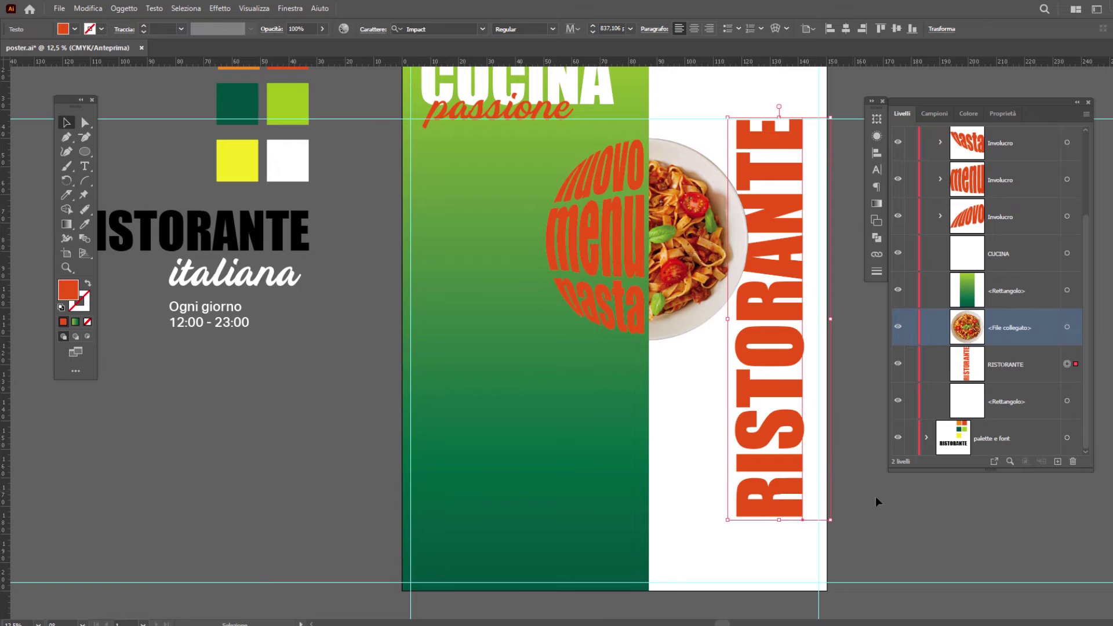
{"action": "scroll", "coordinate": [753, 359], "scroll_direction": "right", "scroll_amount": 2}
{"action": "scroll", "coordinate": [753, 359], "scroll_direction": "up", "scroll_amount": 1}
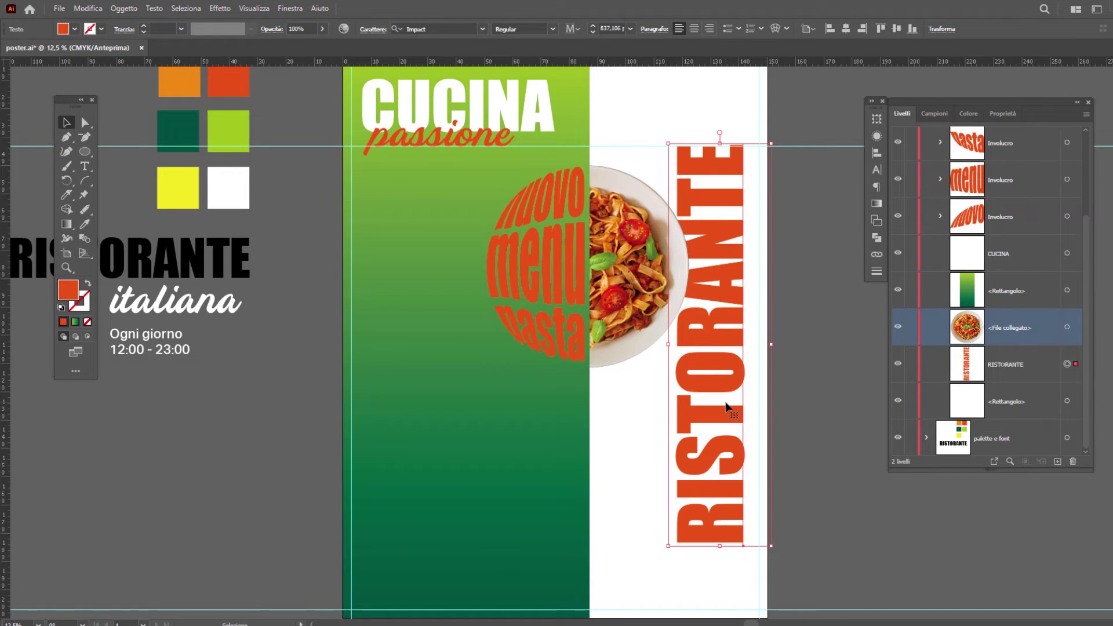
{"action": "left_click", "coordinate": [440, 231]}
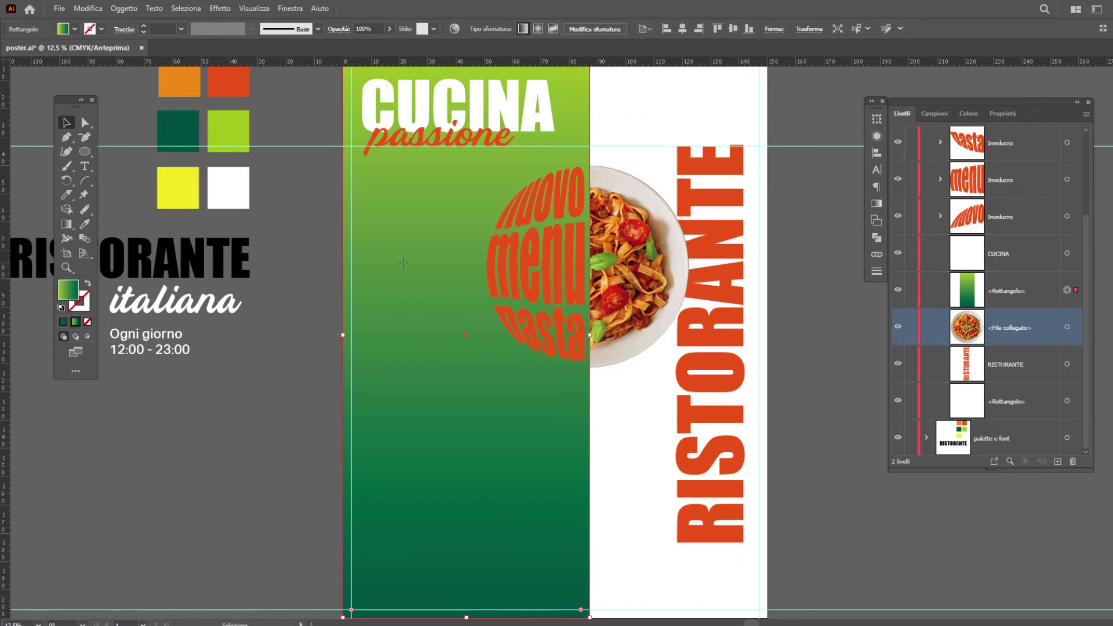
Drag the gradient's lime-green stop to about 35% so lime reaches further down
{"action": "left_click", "coordinate": [876, 203]}
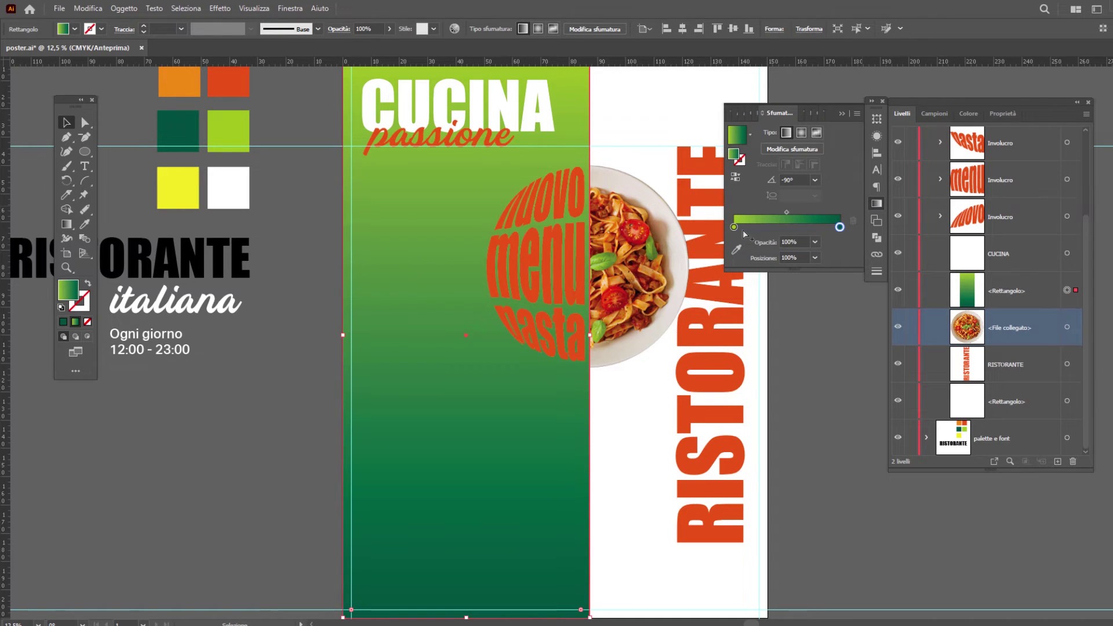
{"action": "left_click_drag", "start_coordinate": [734, 227], "coordinate": [766, 228]}
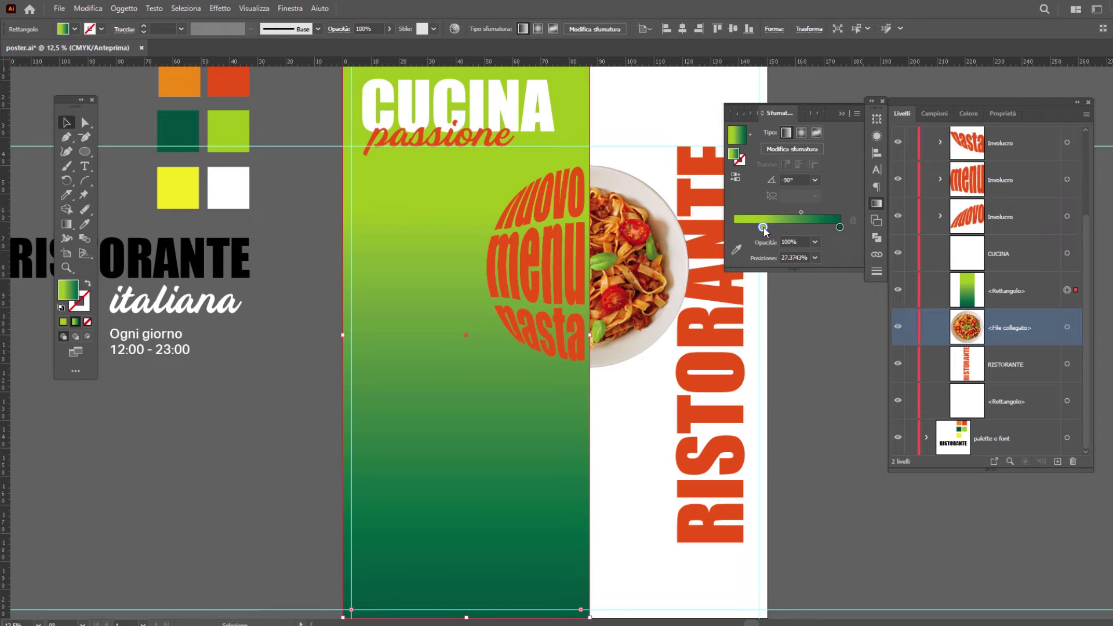
{"action": "left_click_drag", "start_coordinate": [763, 227], "coordinate": [772, 228]}
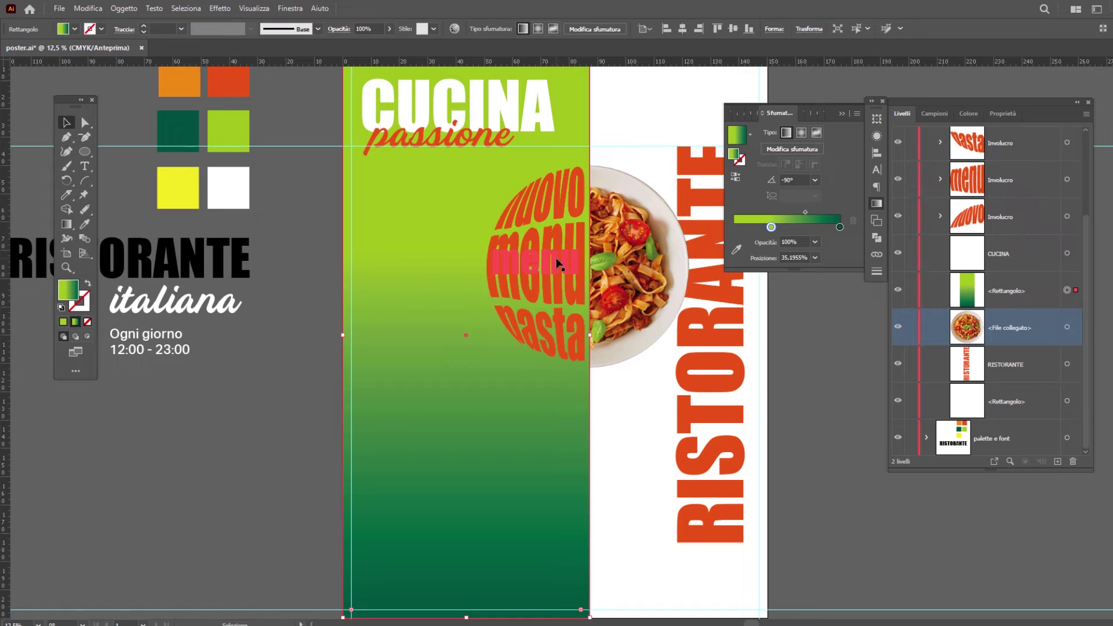
{"action": "key", "text": "ctrl+F9"}
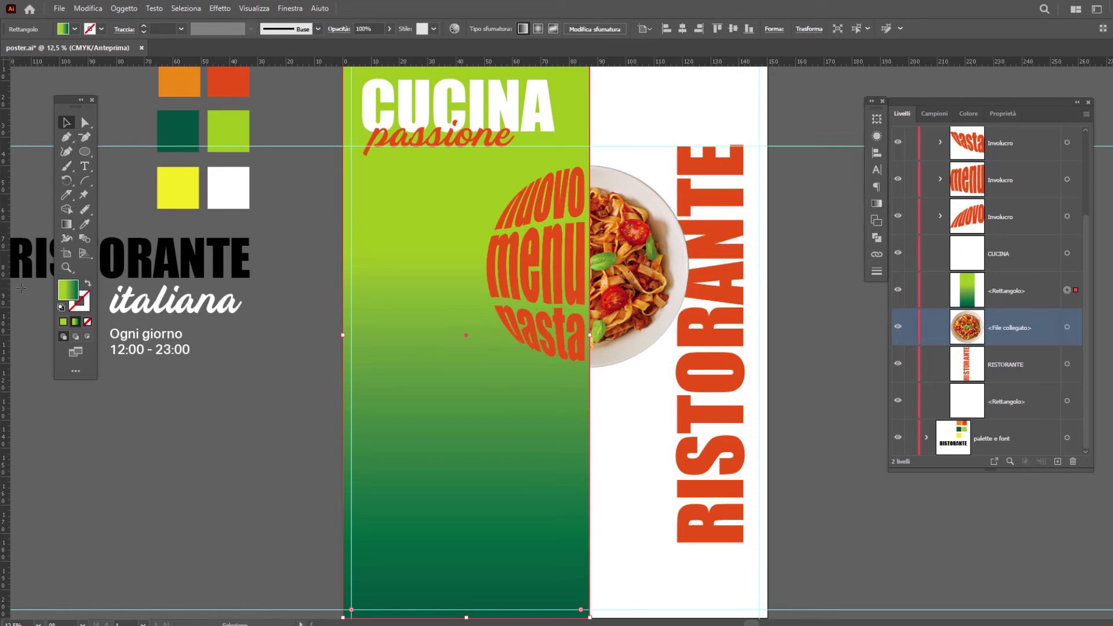
{"action": "left_click_drag", "start_coordinate": [6, 288], "coordinate": [362, 291]}
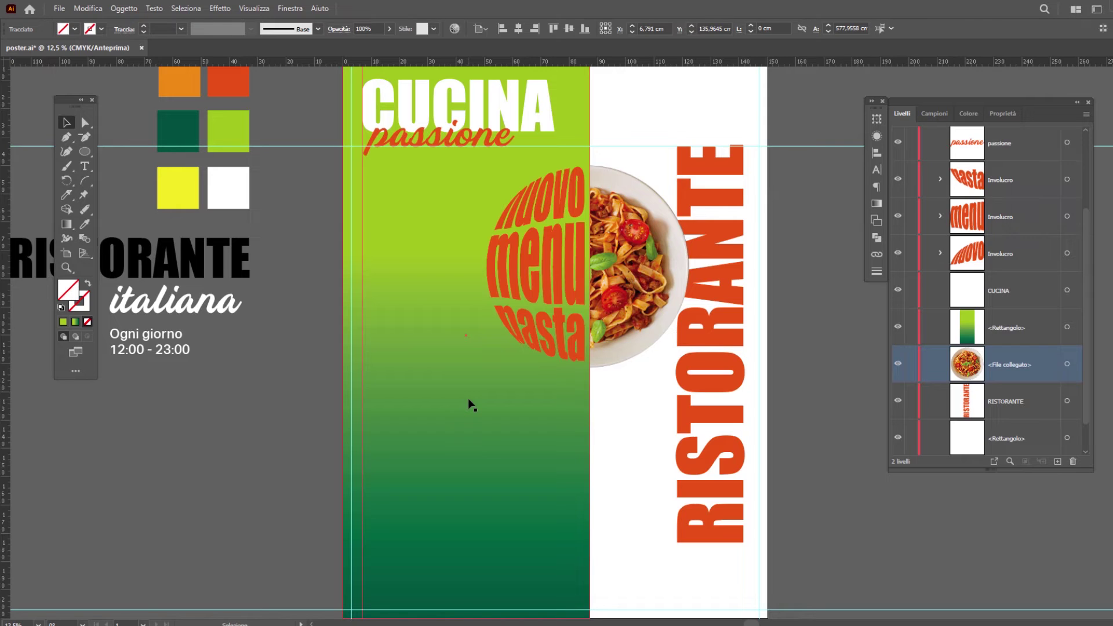
Copy the white script 'italiana' and paste it onto the poster
{"action": "left_click", "coordinate": [169, 300]}
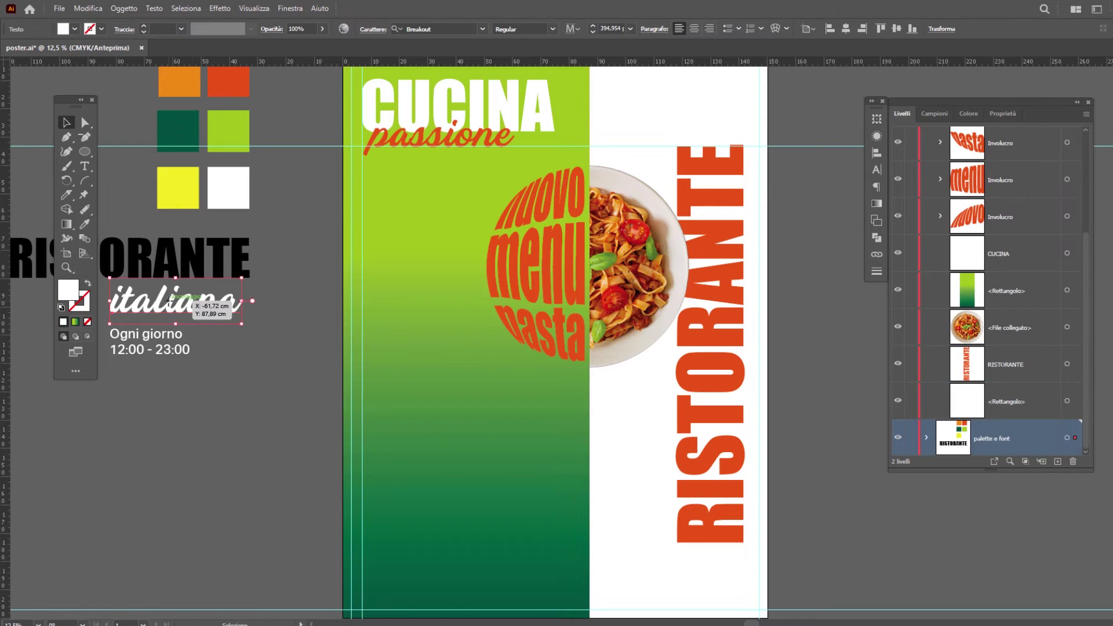
{"action": "right_click", "coordinate": [168, 300]}
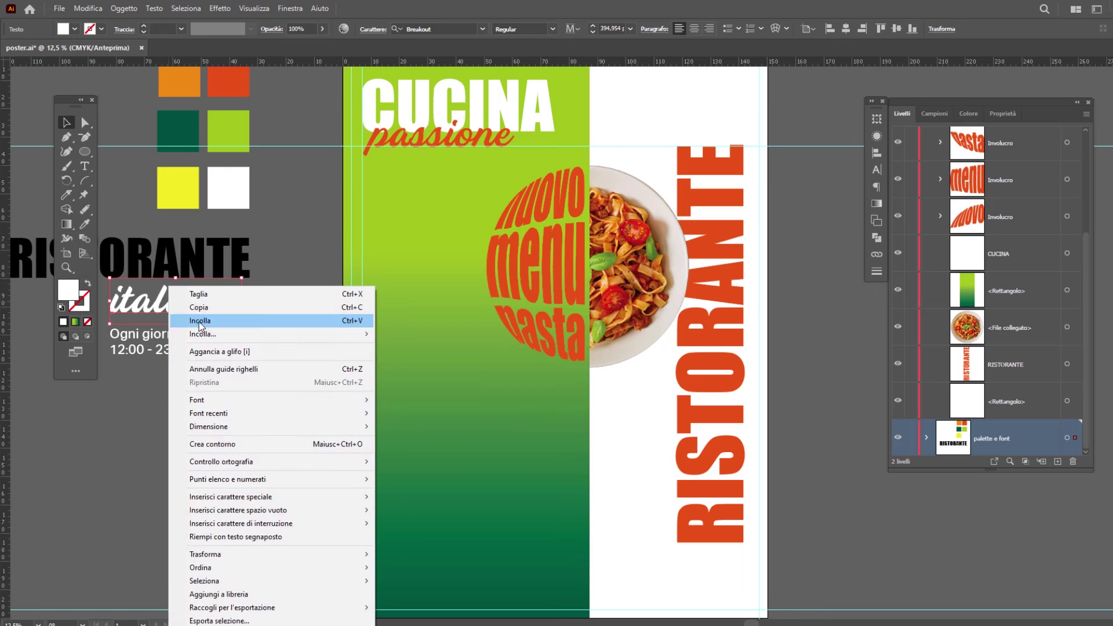
{"action": "left_click", "coordinate": [215, 308]}
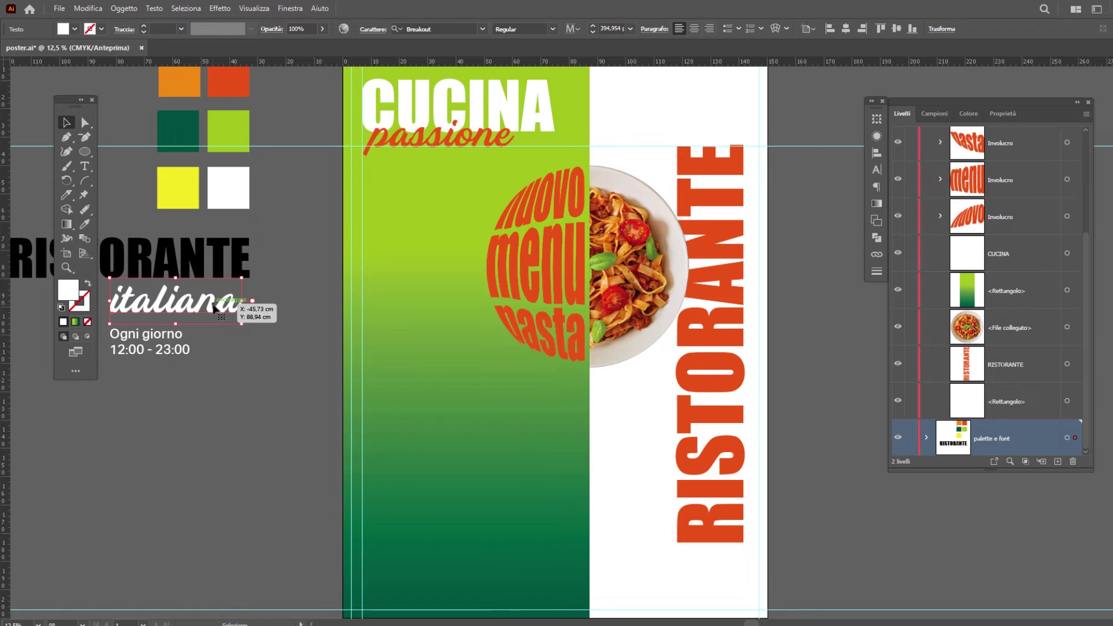
{"action": "left_click", "coordinate": [413, 377]}
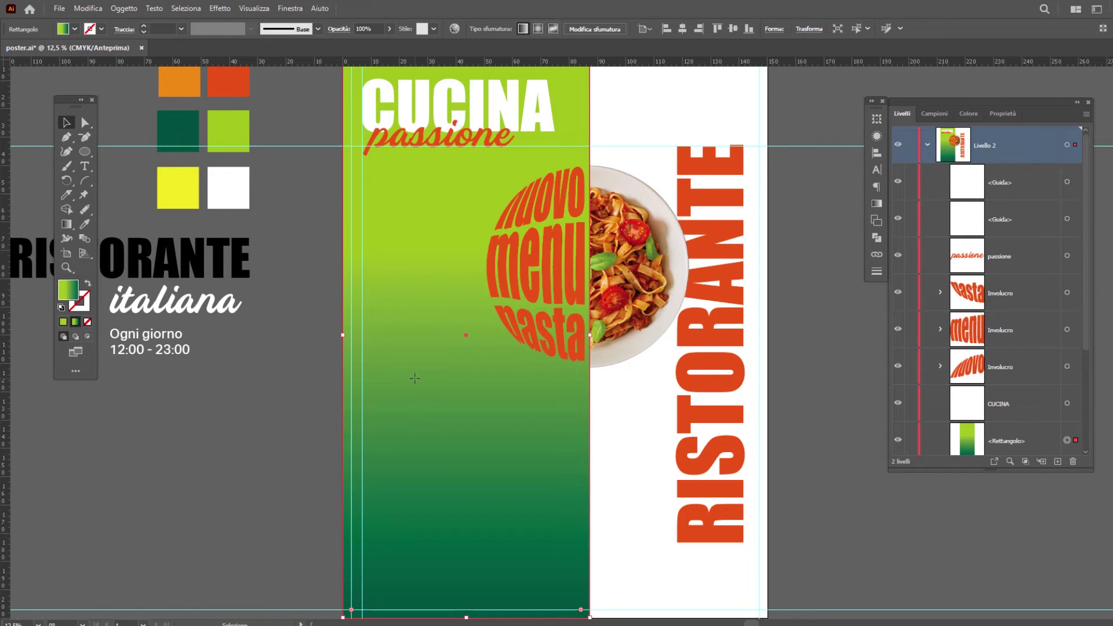
{"action": "right_click", "coordinate": [415, 378]}
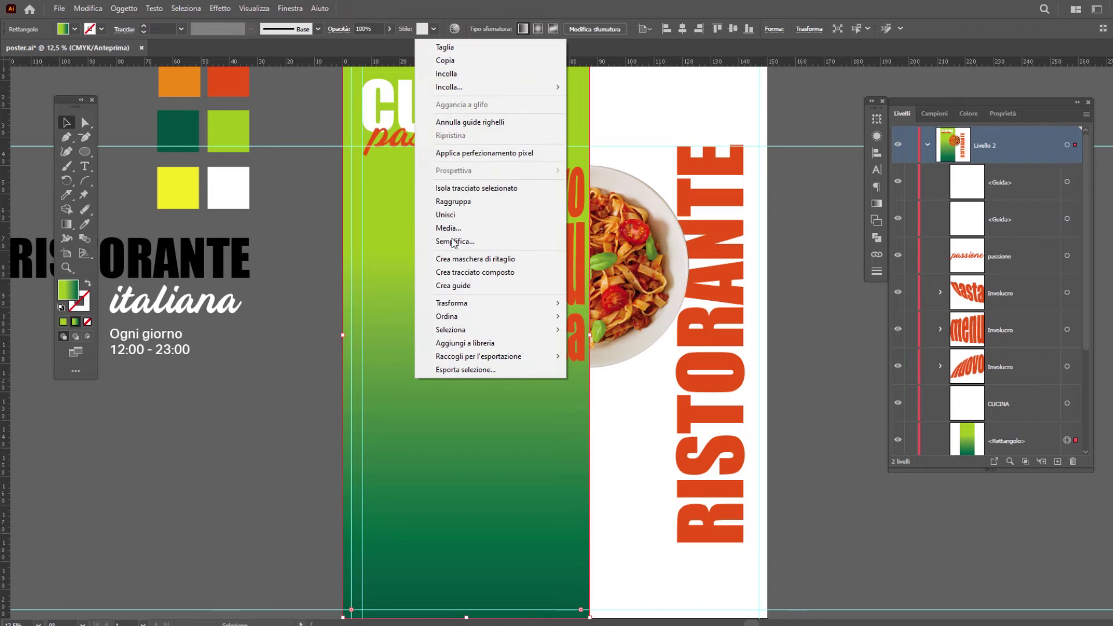
{"action": "left_click", "coordinate": [462, 73]}
Place the 'italiana' copy on the green panel near the left margin, slightly enlarged
{"action": "left_click_drag", "start_coordinate": [531, 350], "coordinate": [388, 405]}
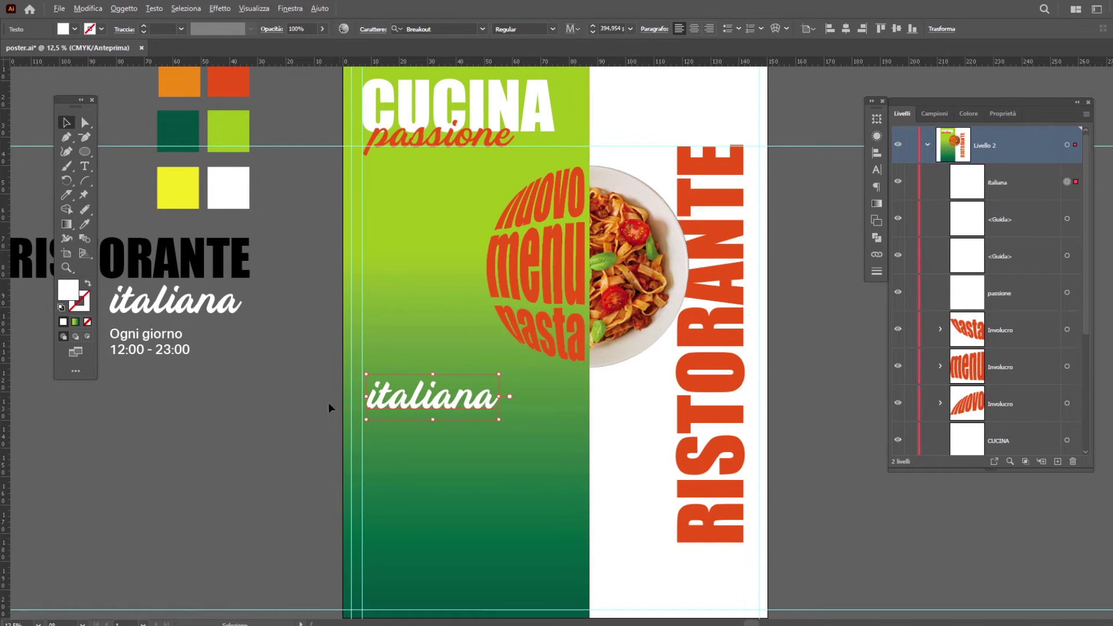
{"action": "scroll", "coordinate": [328, 398], "scroll_direction": "up", "scroll_amount": 5}
{"action": "left_click_drag", "start_coordinate": [674, 426], "coordinate": [641, 427]}
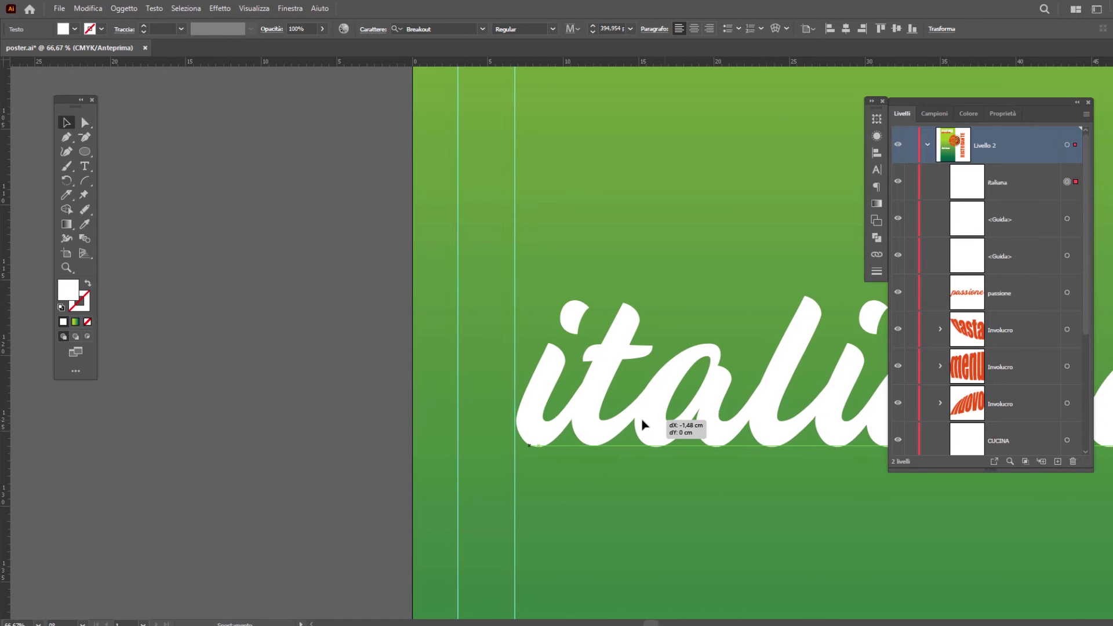
{"action": "scroll", "coordinate": [279, 385], "scroll_direction": "down", "scroll_amount": 3}
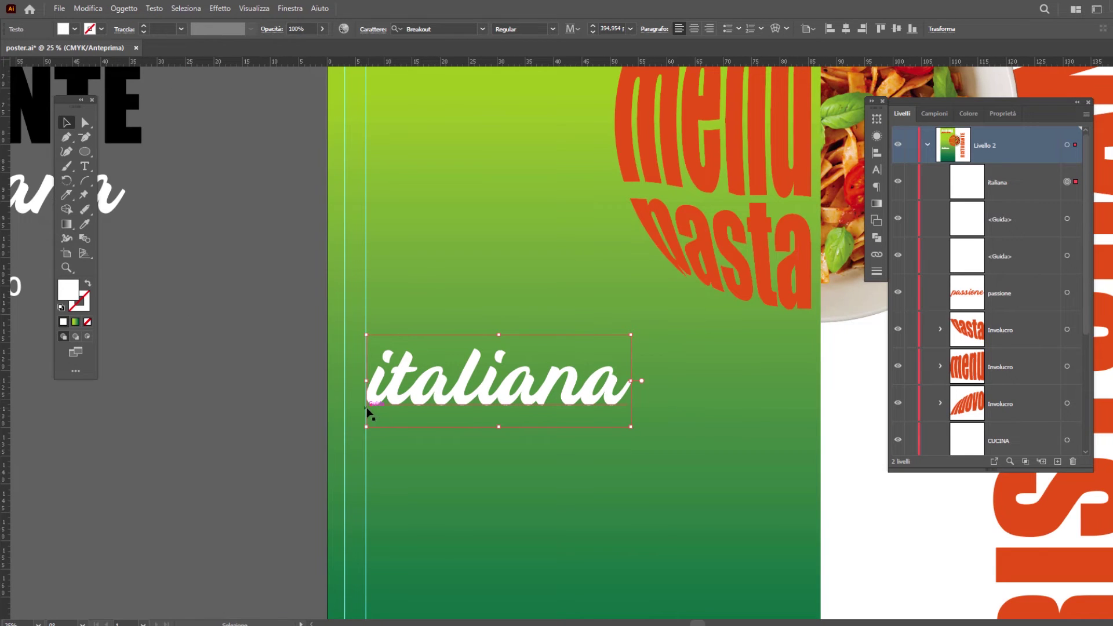
{"action": "left_click", "coordinate": [584, 330]}
{"action": "left_click_drag", "start_coordinate": [584, 329], "coordinate": [589, 328]}
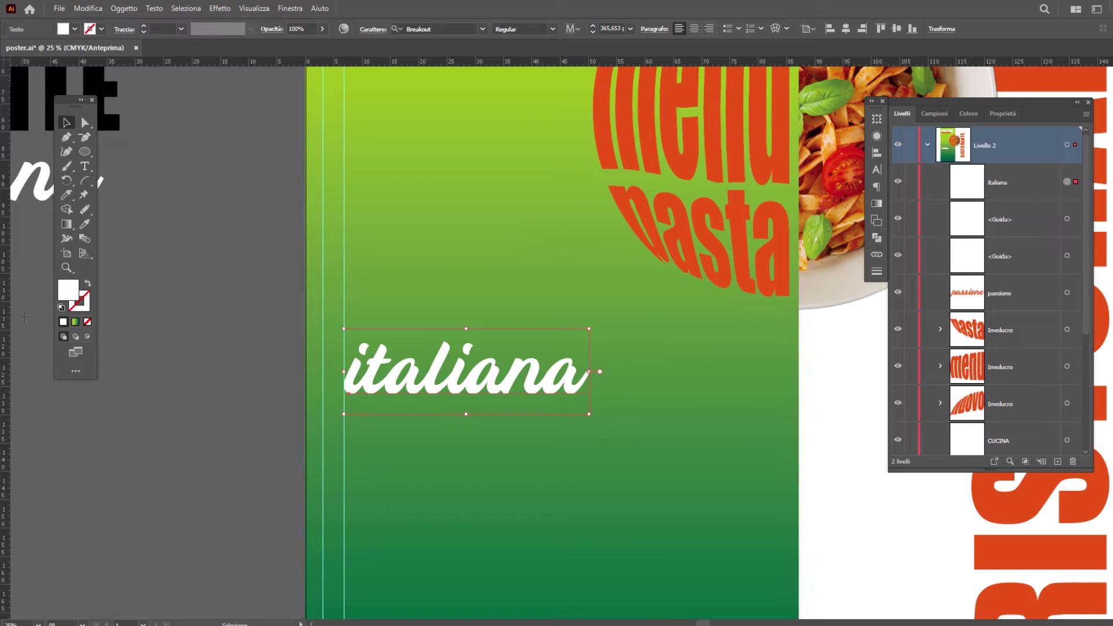
Replace 'italiana' with three lines: Tradizione, Passione, Autenticità
{"action": "left_click_drag", "start_coordinate": [592, 290], "coordinate": [591, 290]}
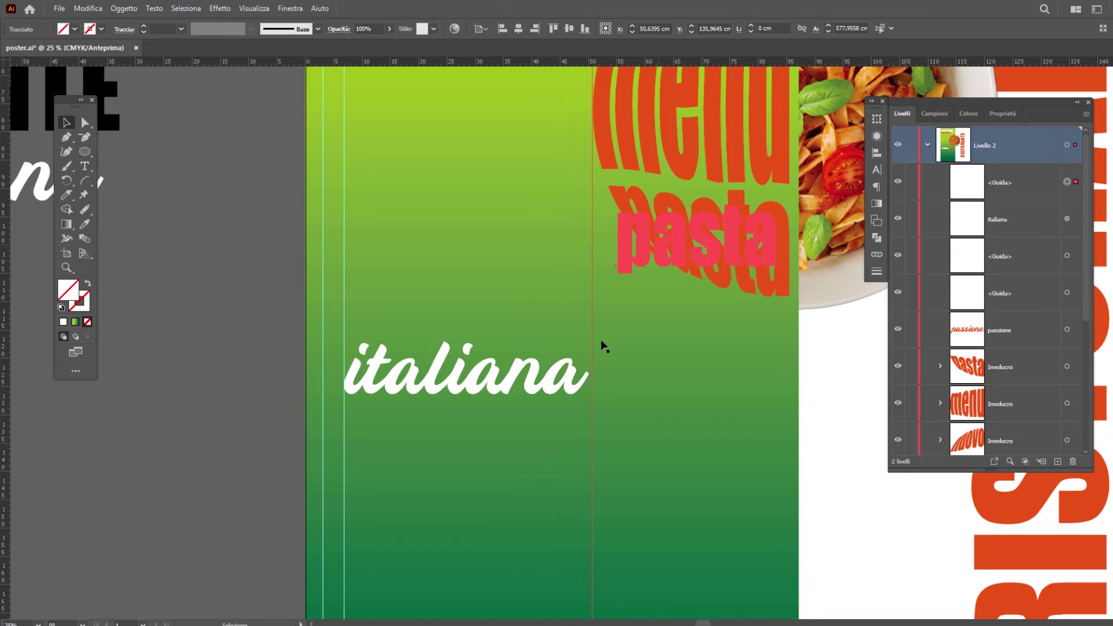
{"action": "double_click", "coordinate": [361, 317]}
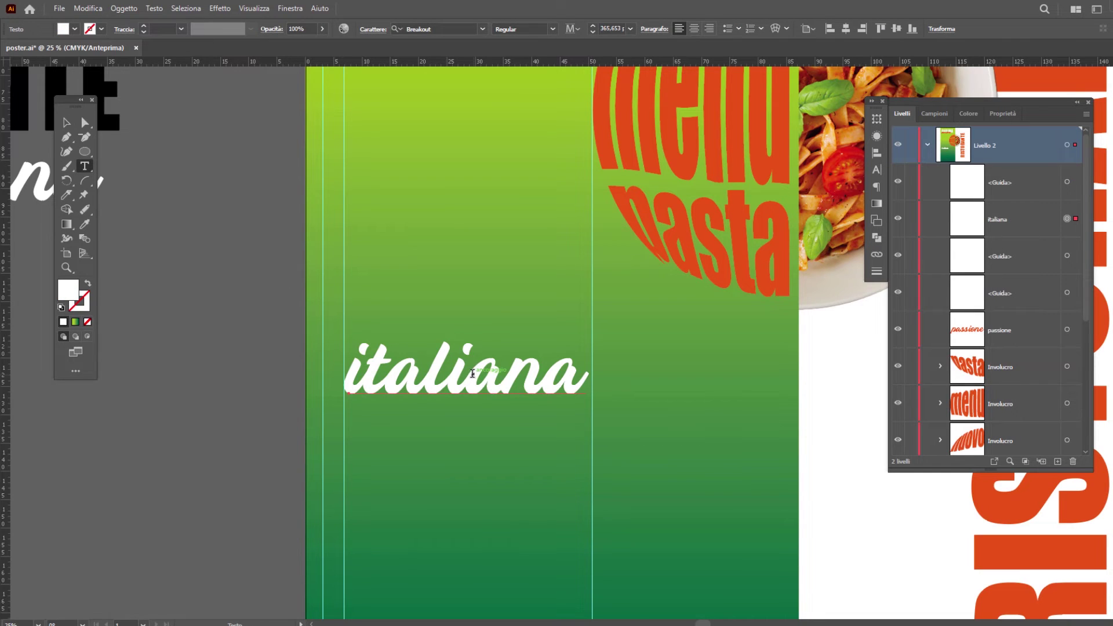
{"action": "key", "text": "ctrl+a"}
{"action": "type", "text": "Tradizione"}
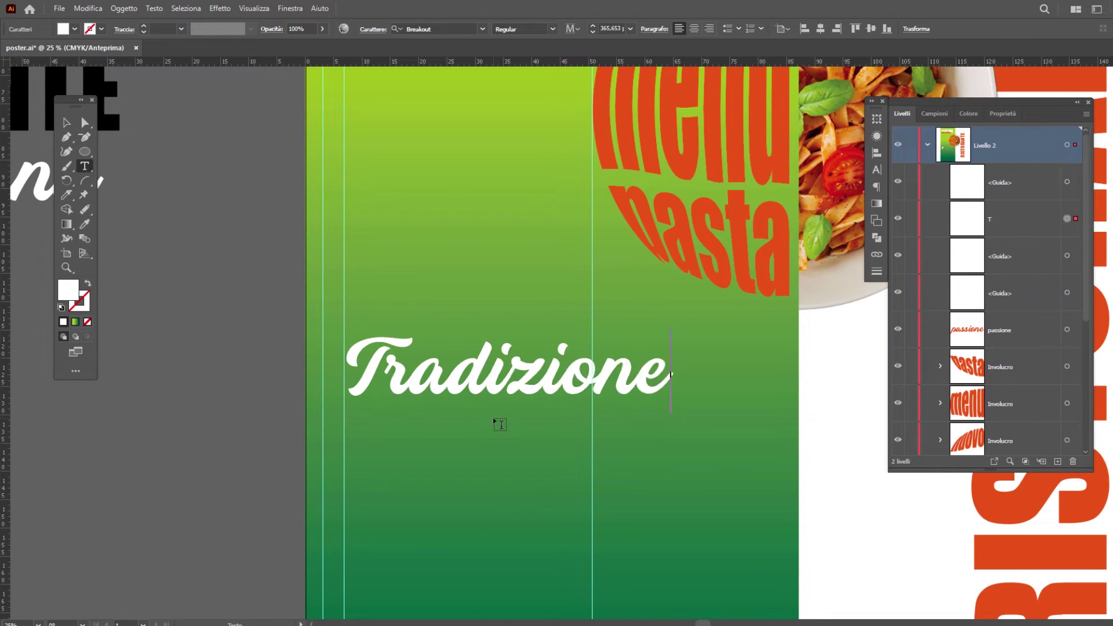
{"action": "key", "text": "Return"}
{"action": "type", "text": "Passione"}
{"action": "key", "text": "Return"}
{"action": "type", "text": "Autenti"}
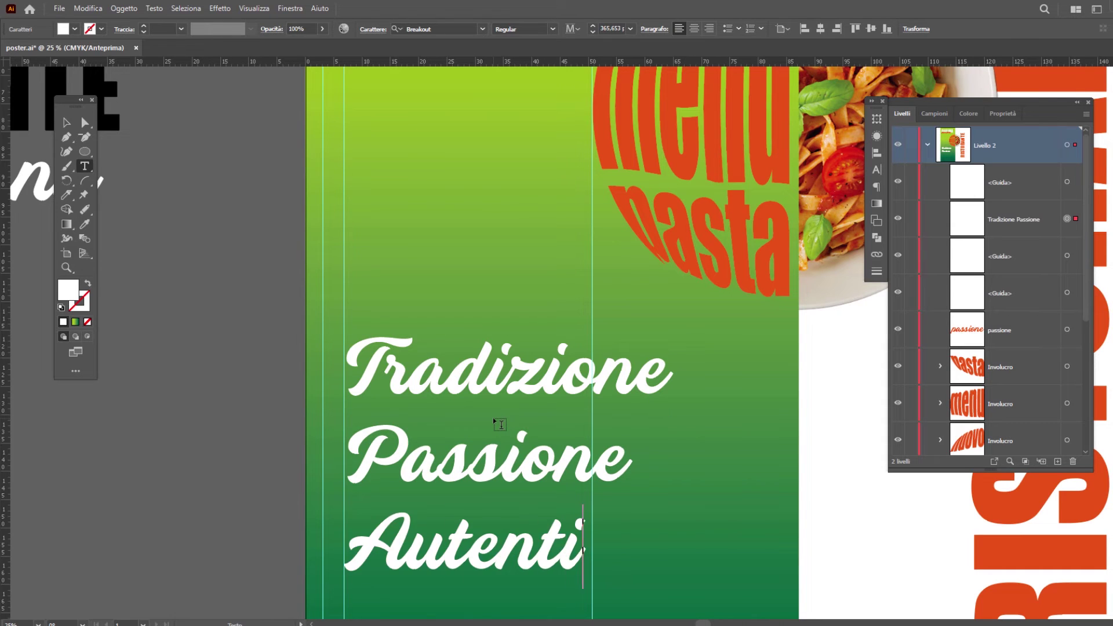
{"action": "type", "text": "cità"}
{"action": "key", "text": "Escape"}
Scale the three-line slogan down and check its Character settings
{"action": "key", "text": "ctrl+minus"}
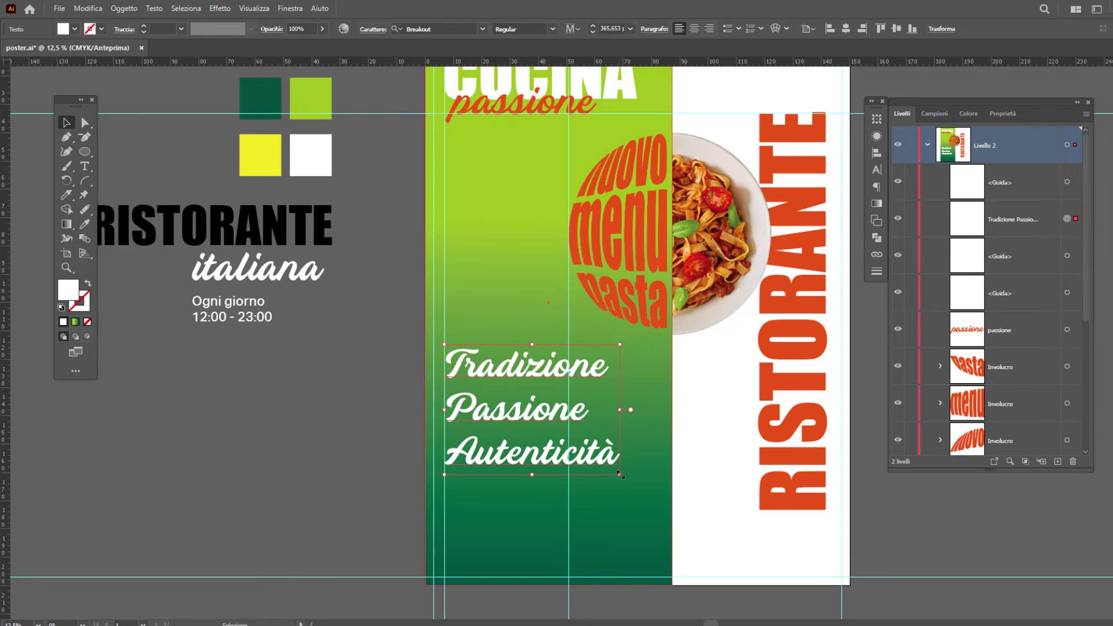
{"action": "left_click_drag", "start_coordinate": [620, 474], "coordinate": [577, 453]}
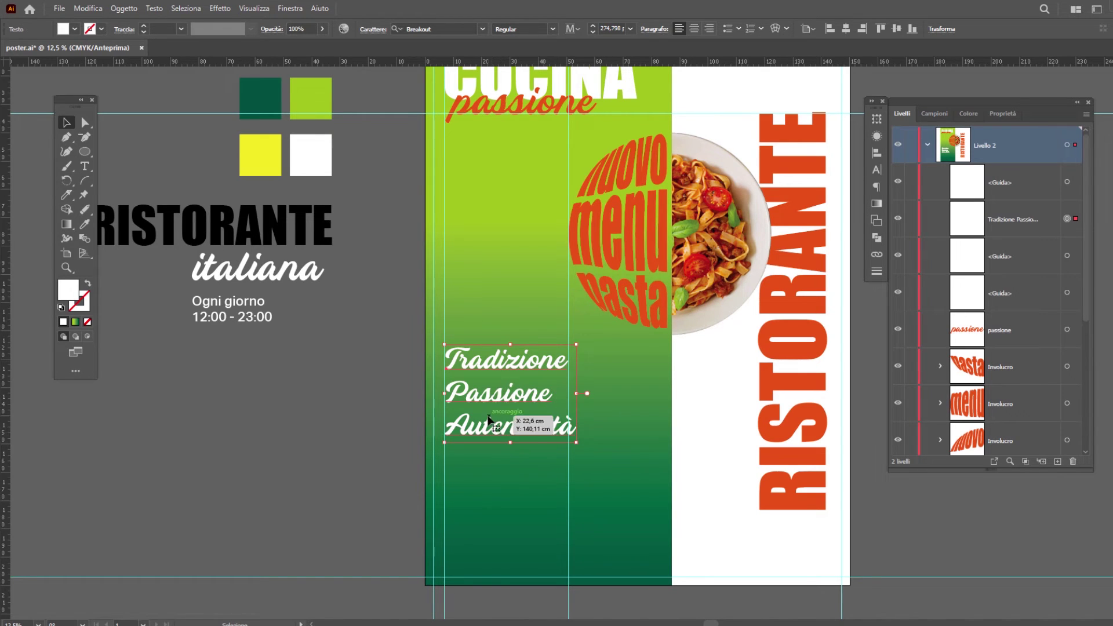
{"action": "left_click", "coordinate": [377, 32]}
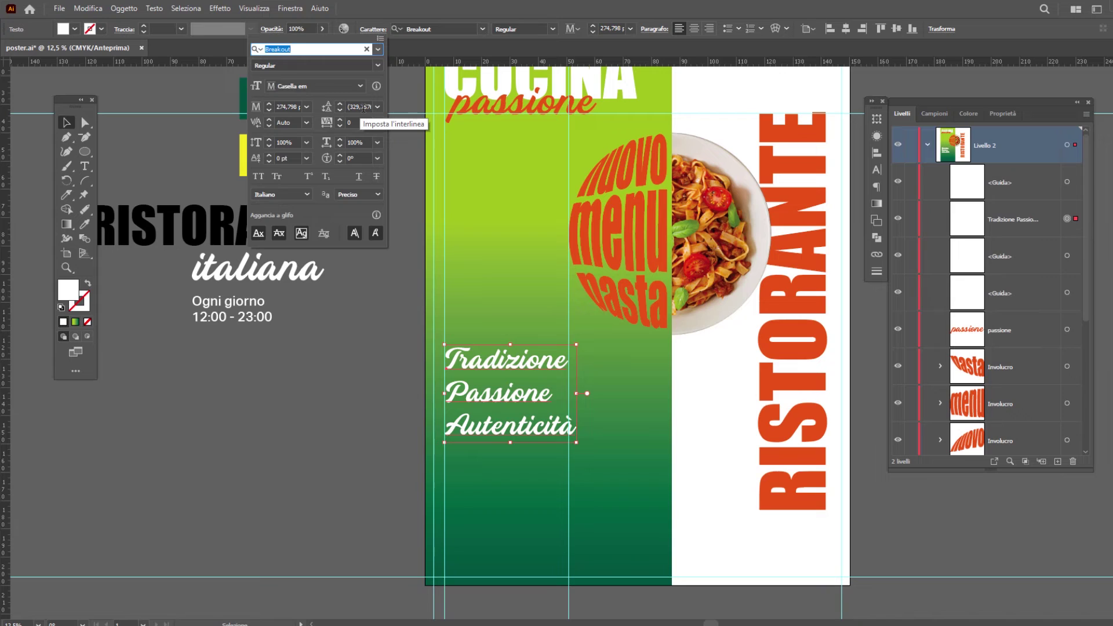
{"action": "left_click", "coordinate": [580, 6]}
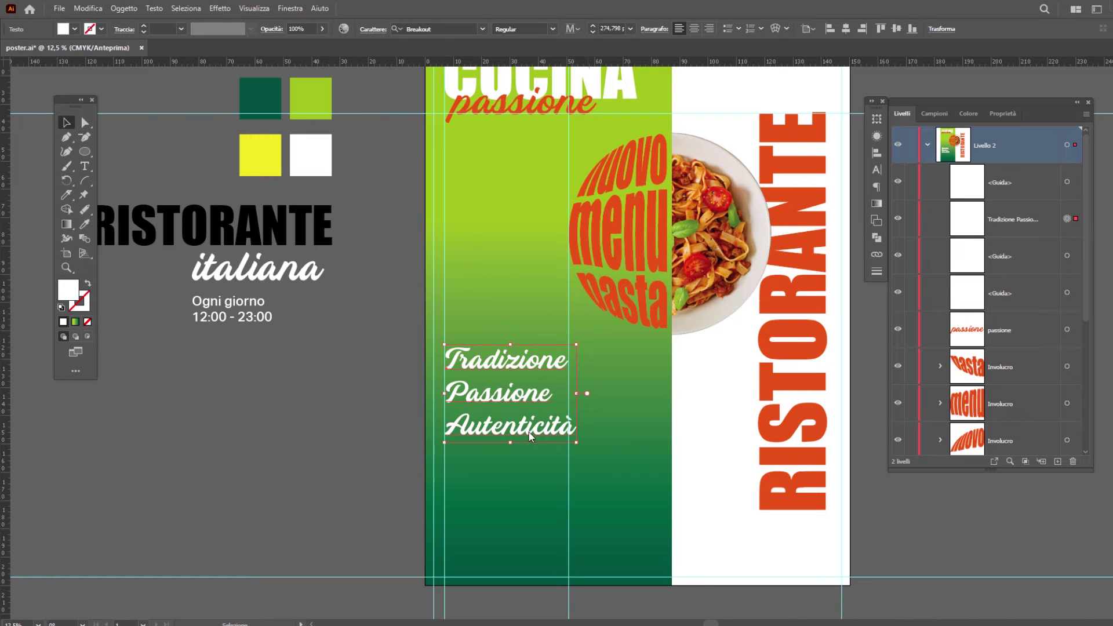
{"action": "left_click", "coordinate": [358, 447]}
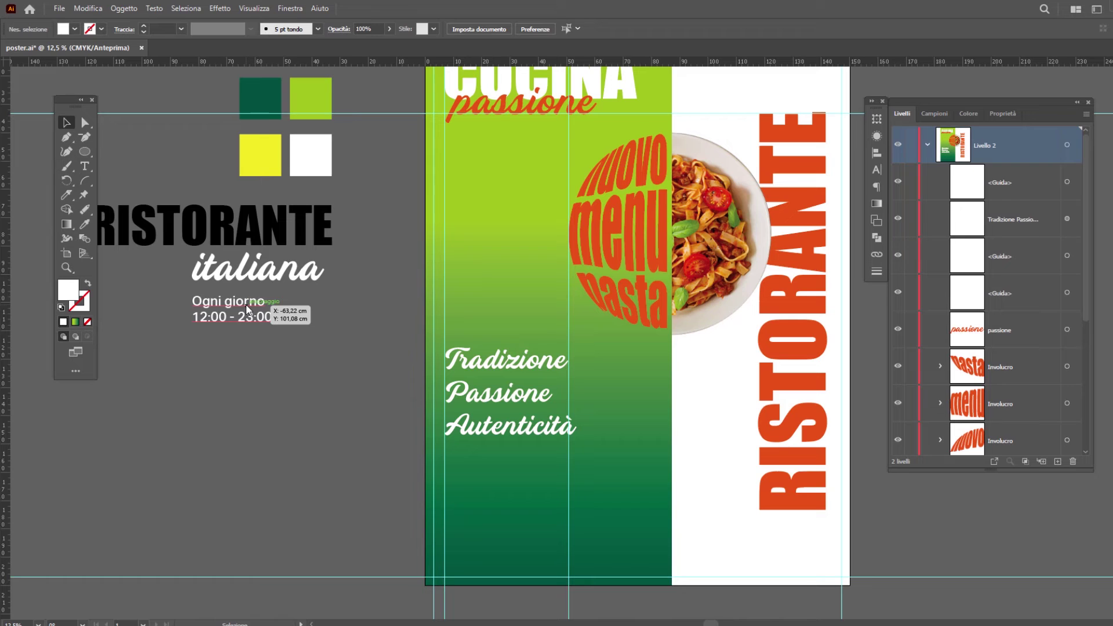
Paste the white 'Ogni giorno 12:00 - 23:00' hours text and place it under the slogan
{"action": "left_click", "coordinate": [499, 499]}
{"action": "right_click", "coordinate": [502, 504]}
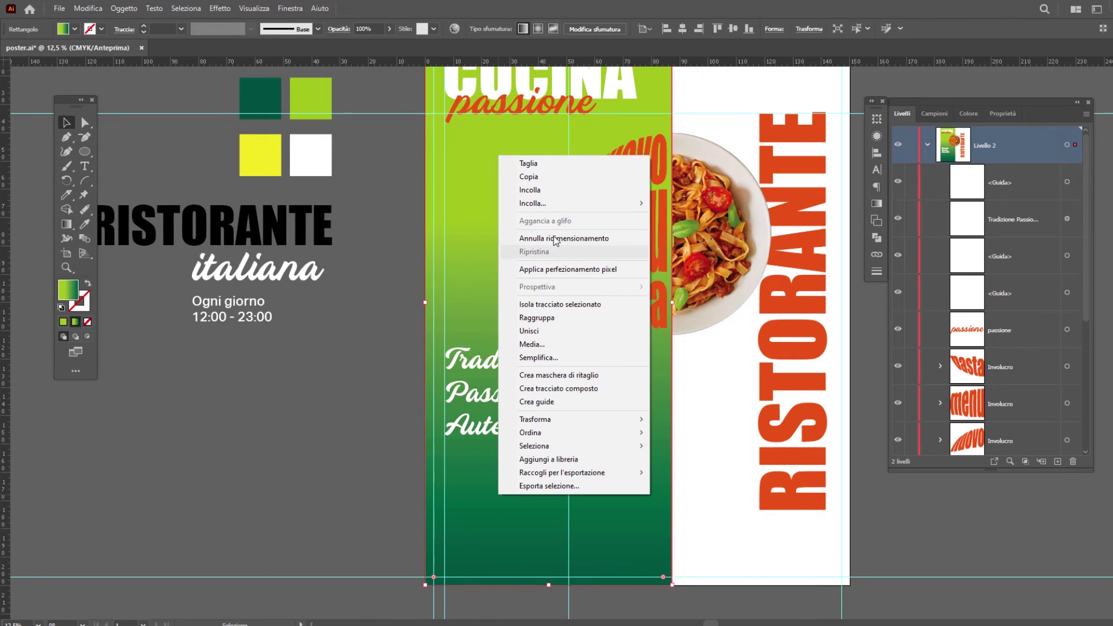
{"action": "left_click", "coordinate": [530, 190]}
{"action": "left_click_drag", "start_coordinate": [550, 407], "coordinate": [497, 487]}
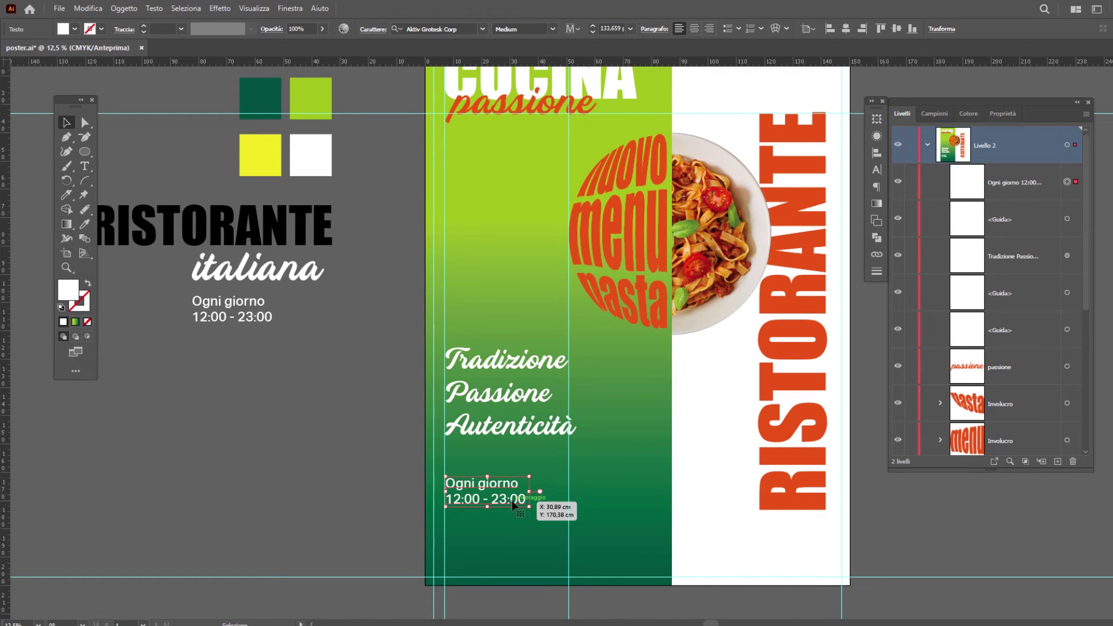
{"action": "left_click_drag", "start_coordinate": [515, 506], "coordinate": [513, 556]}
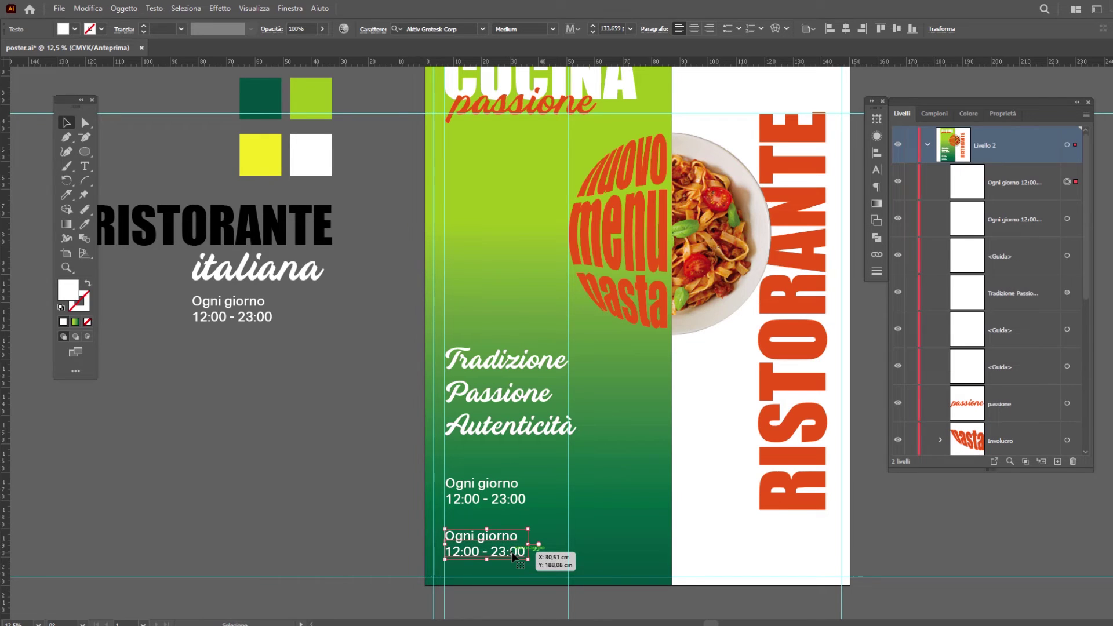
{"action": "key", "text": "t"}
{"action": "triple_click", "coordinate": [513, 553]}
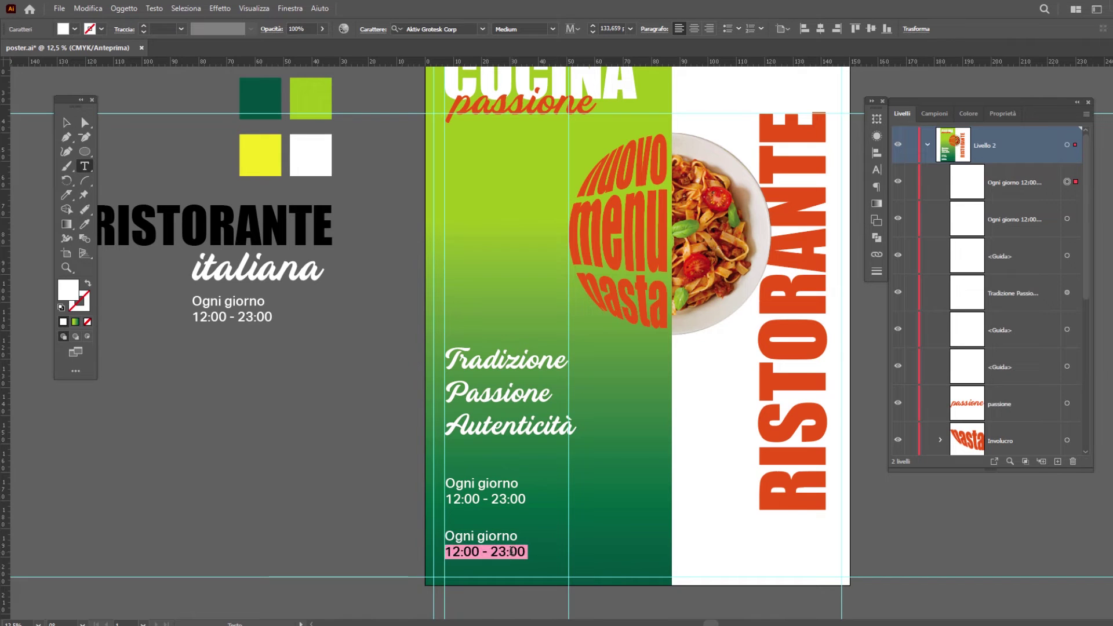
{"action": "key", "text": "ctrl+a"}
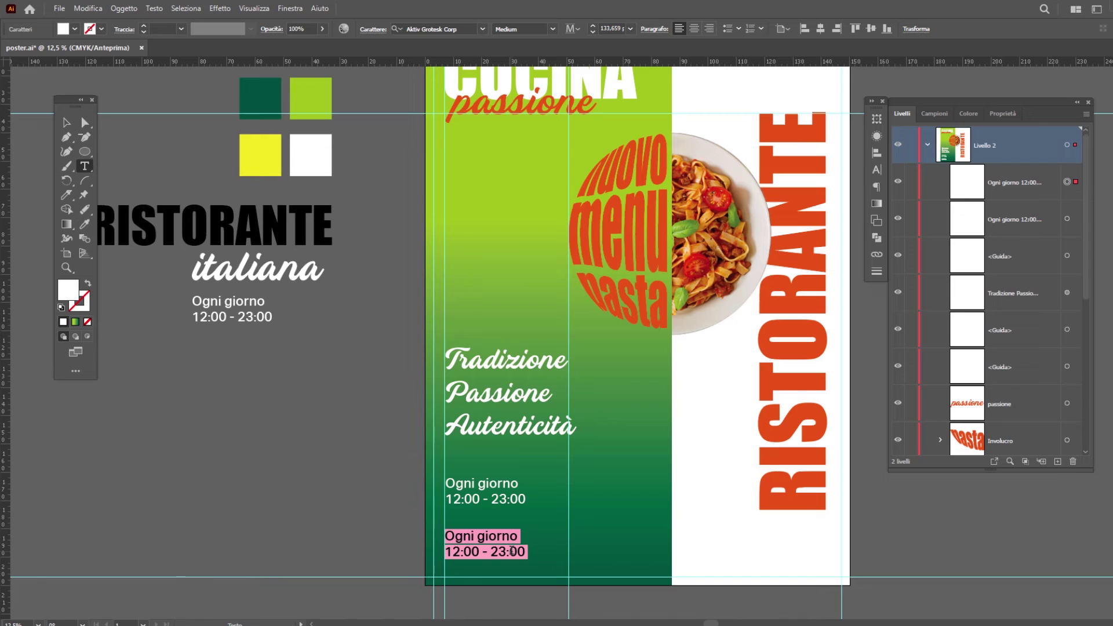
{"action": "type", "text": "sitoweb.it | +39 "}
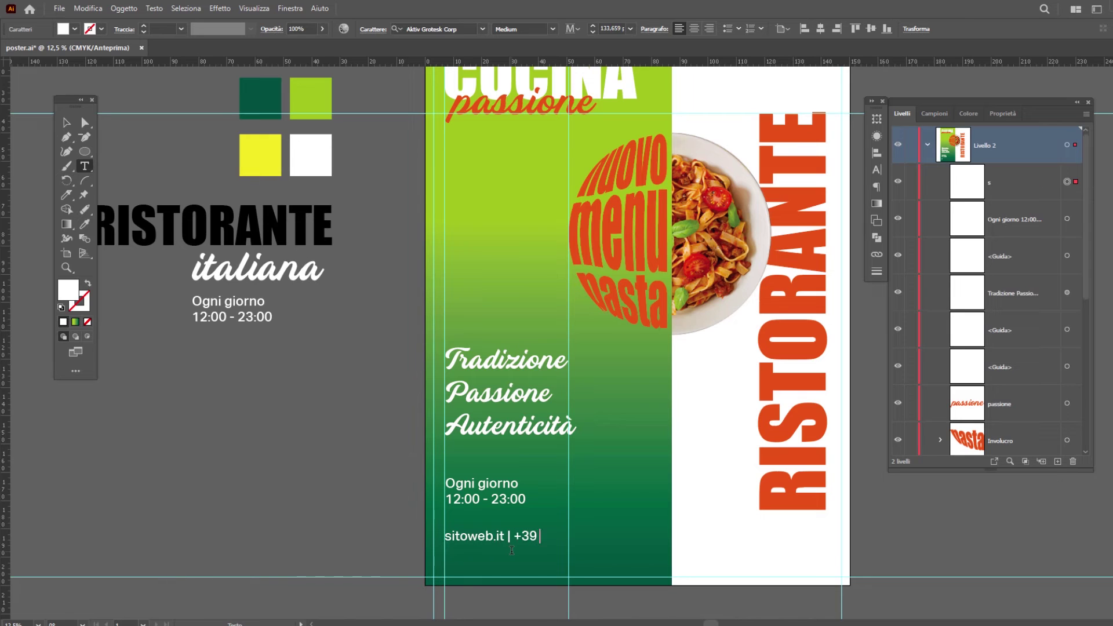
{"action": "type", "text": "123456789"}
{"action": "key", "text": "Escape"}
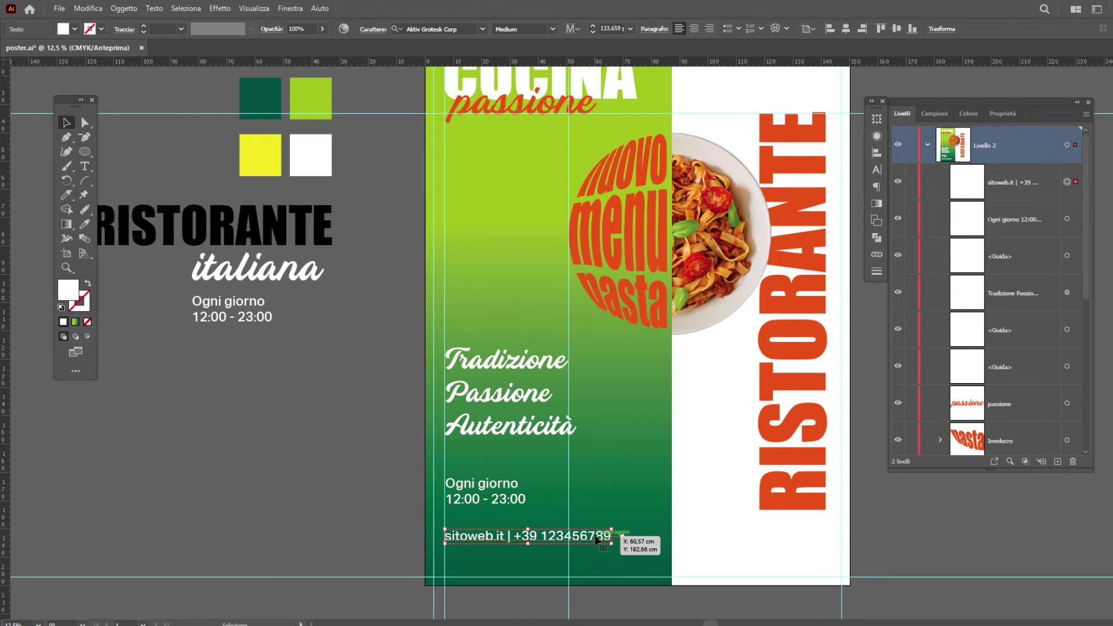
{"action": "key", "text": "i"}
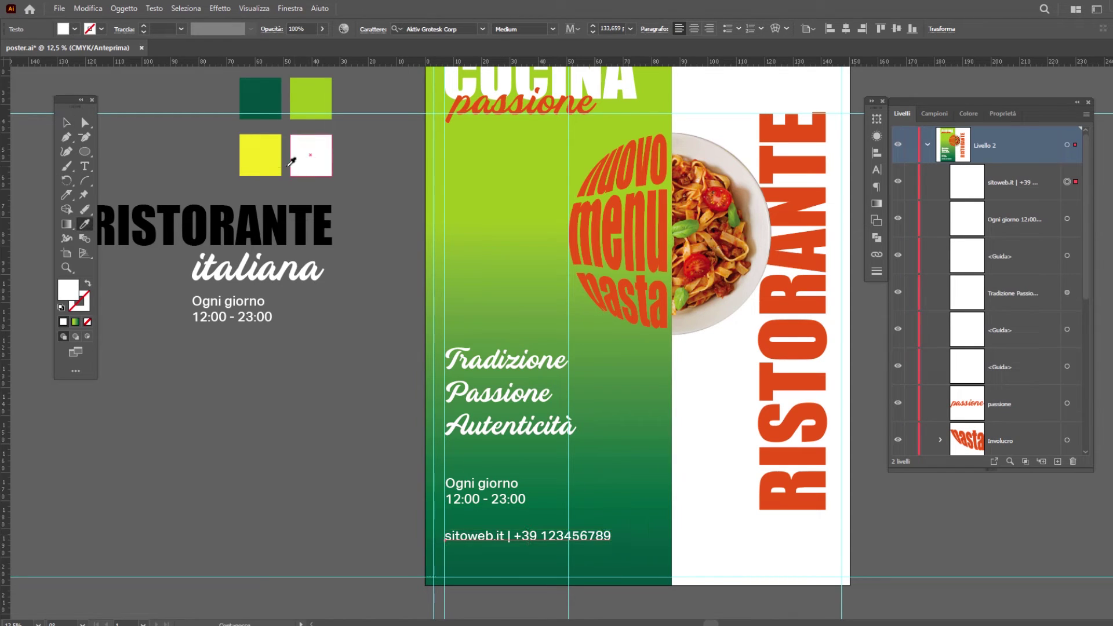
{"action": "left_click", "coordinate": [266, 165]}
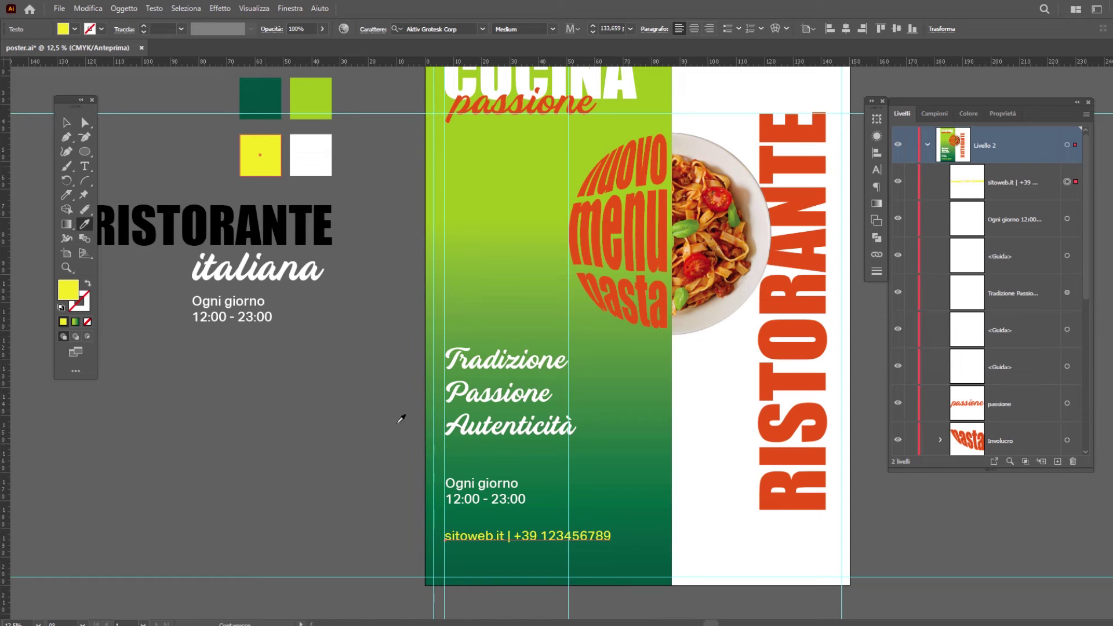
{"action": "key", "text": "v"}
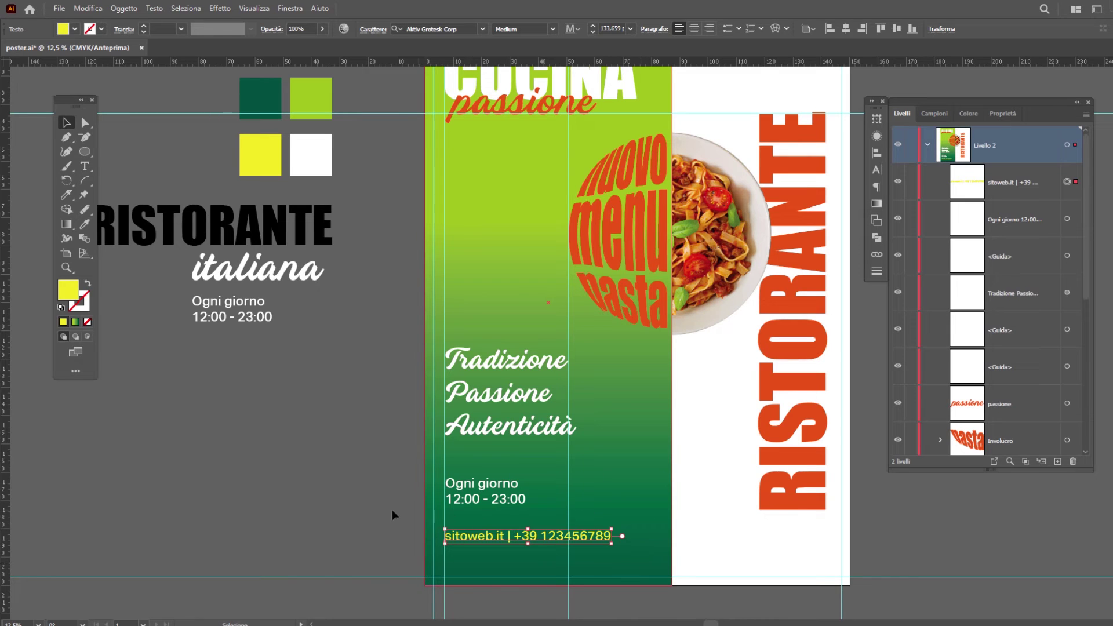
{"action": "left_click_drag", "start_coordinate": [612, 529], "coordinate": [612, 545]}
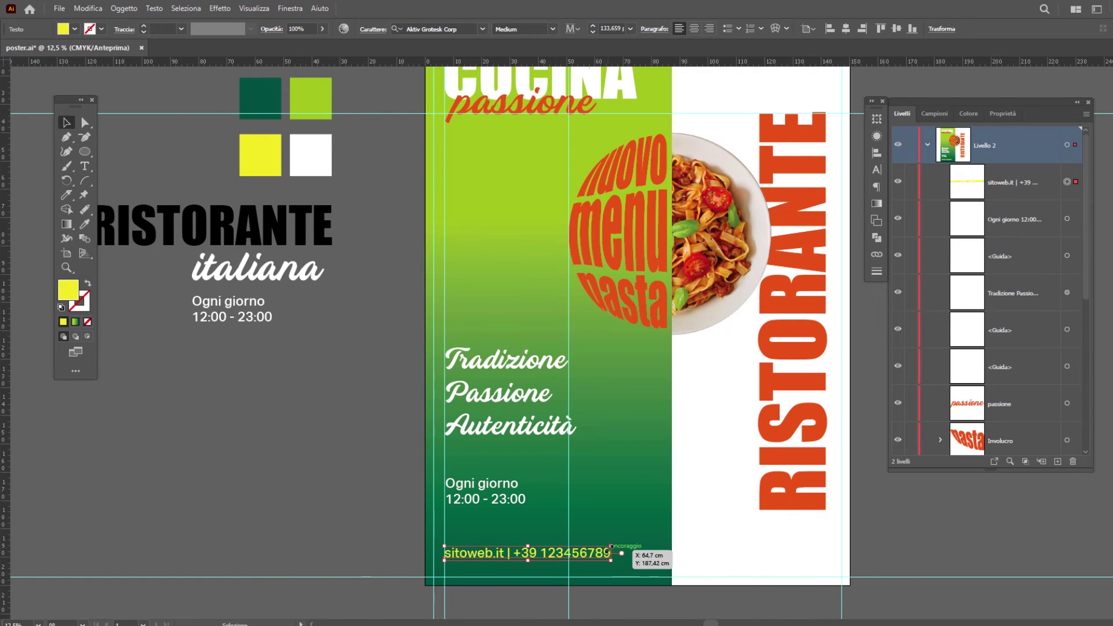
{"action": "left_click", "coordinate": [592, 33]}
{"action": "type", "text": "116"}
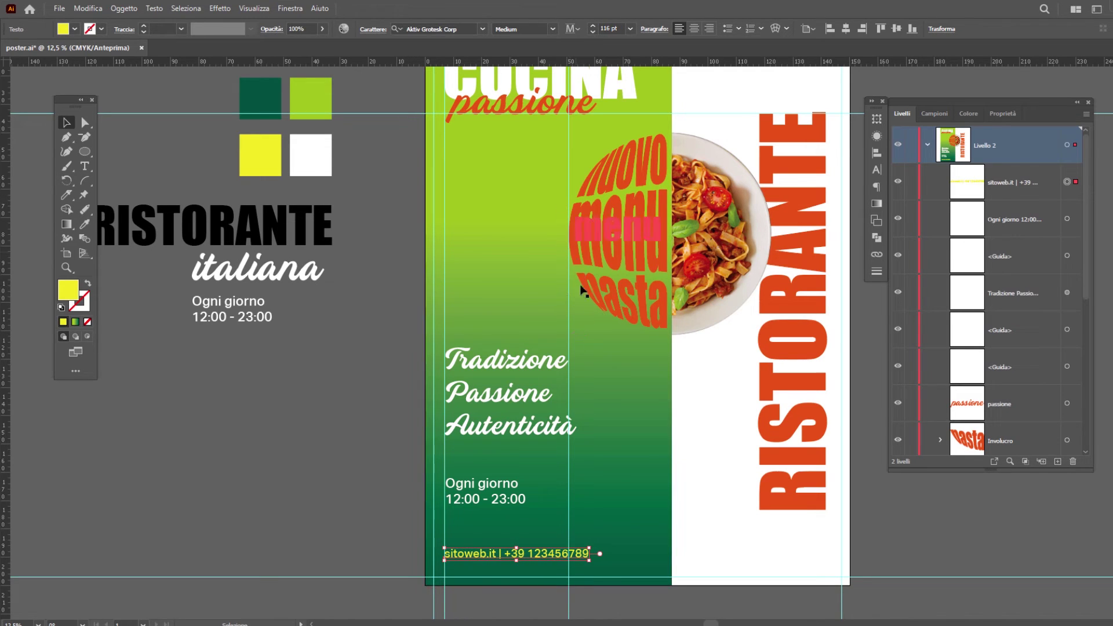
Place pasta 2.png enlarged at the upper left, layered just above the green gradient rectangle
{"action": "left_click", "coordinate": [356, 550]}
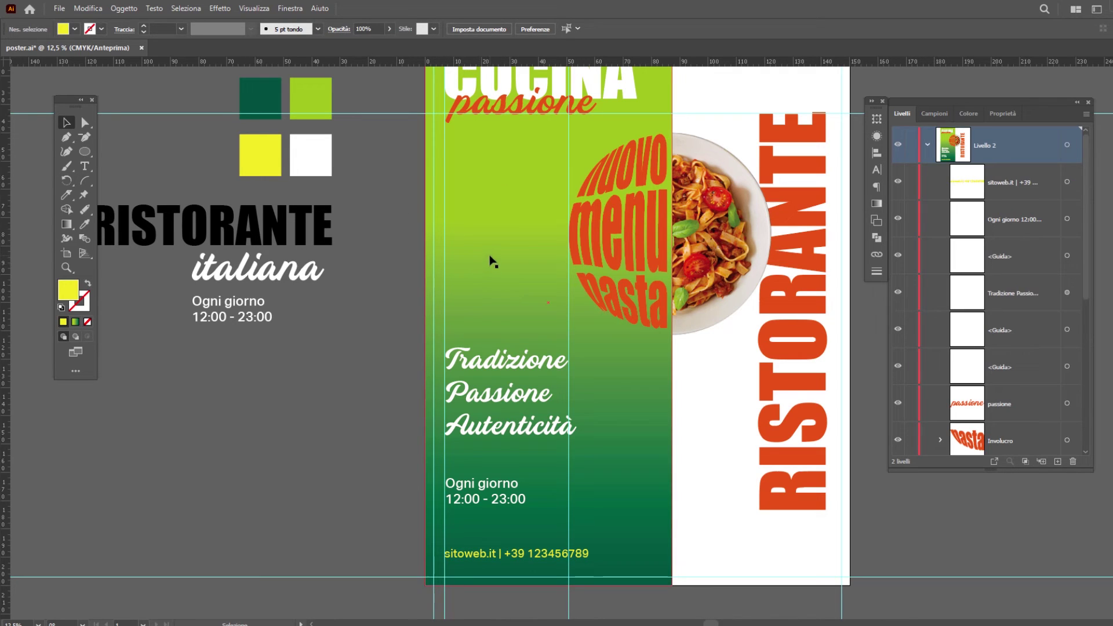
{"action": "scroll", "coordinate": [985, 289], "scroll_direction": "down", "scroll_amount": 5}
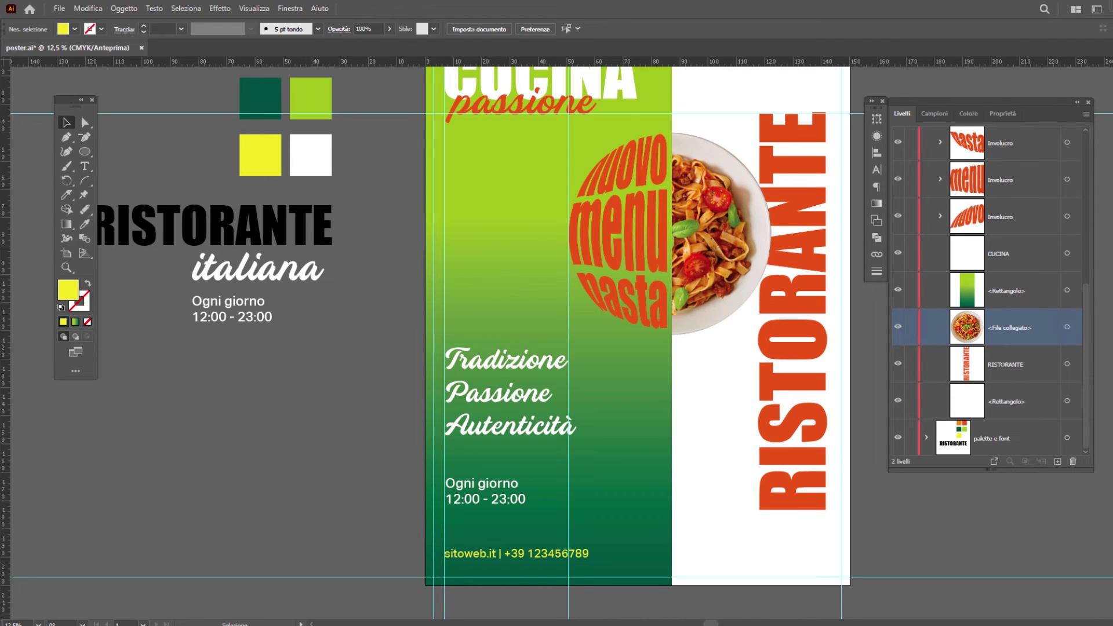
{"action": "left_click_drag", "start_coordinate": [459, 176], "coordinate": [539, 256]}
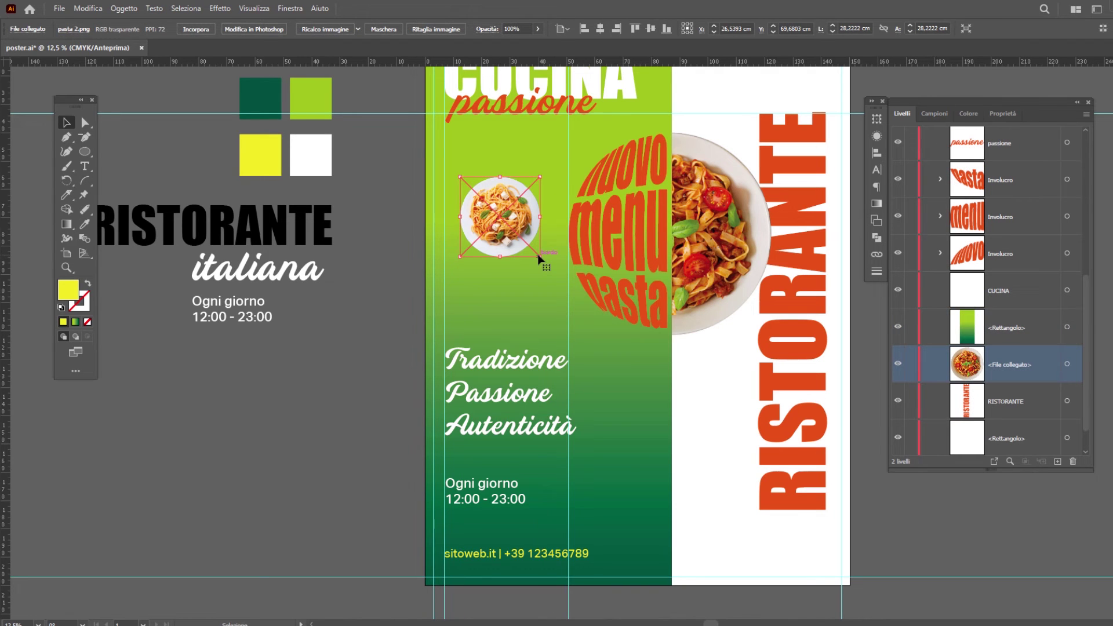
{"action": "left_click_drag", "start_coordinate": [539, 257], "coordinate": [687, 404]}
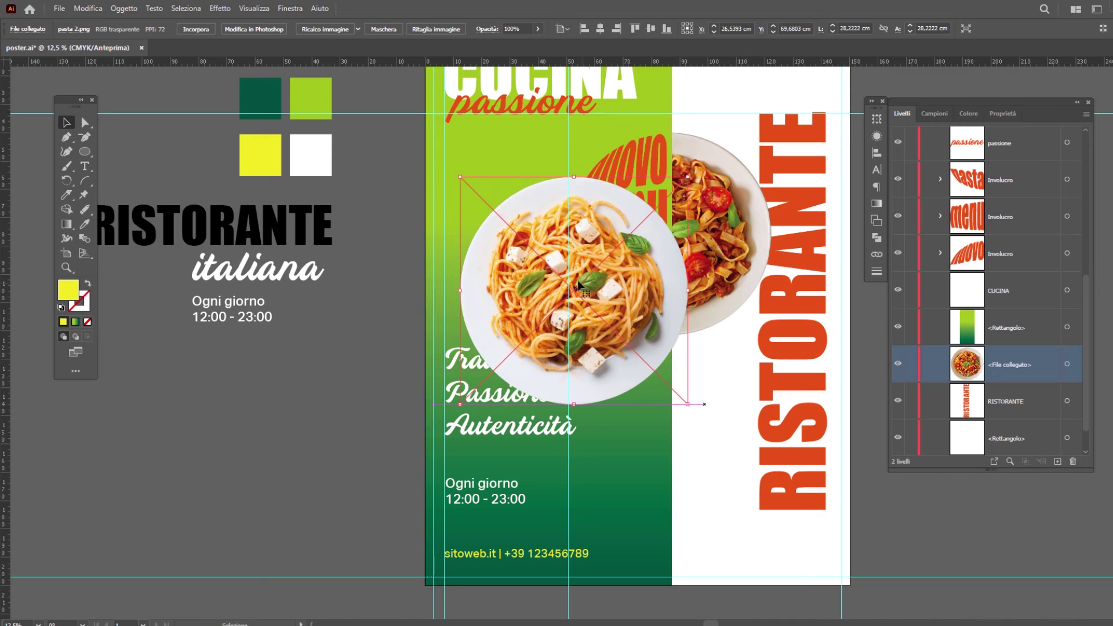
{"action": "left_click_drag", "start_coordinate": [577, 283], "coordinate": [415, 213]}
{"action": "key", "text": "ctrl+shift+bracketright"}
{"action": "mouse_move", "coordinate": [1008, 183]}
{"action": "left_mouse_down"}
{"action": "mouse_move", "coordinate": [1017, 376]}
{"action": "mouse_move", "coordinate": [1017, 273]}
{"action": "left_mouse_up"}
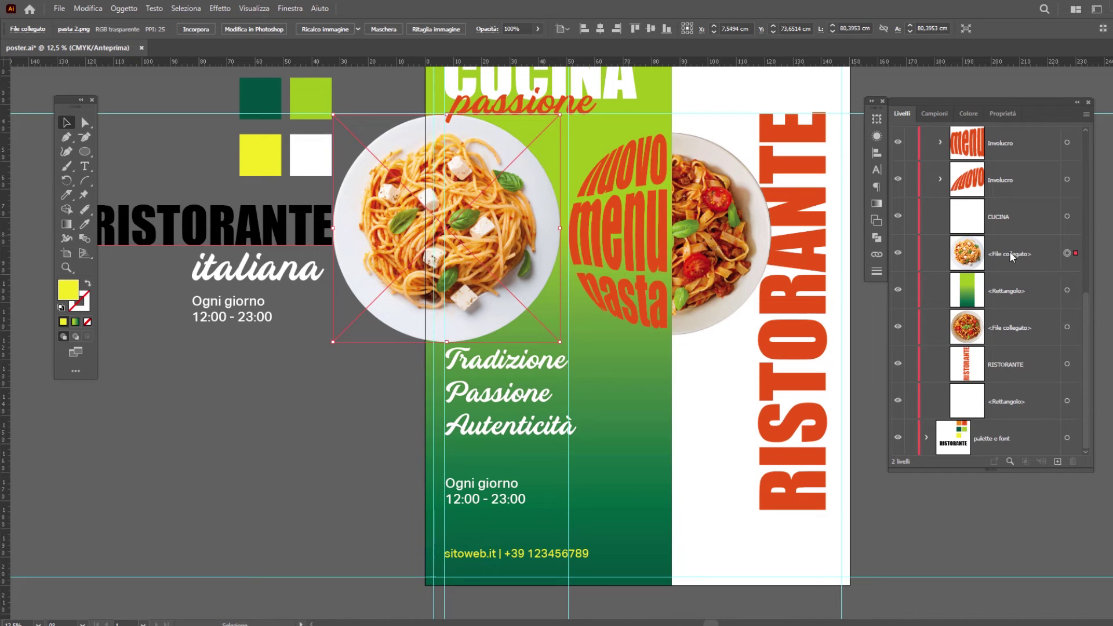
Lower the spaghetti plate photo's opacity to about 21–25%
{"action": "left_click", "coordinate": [488, 29]}
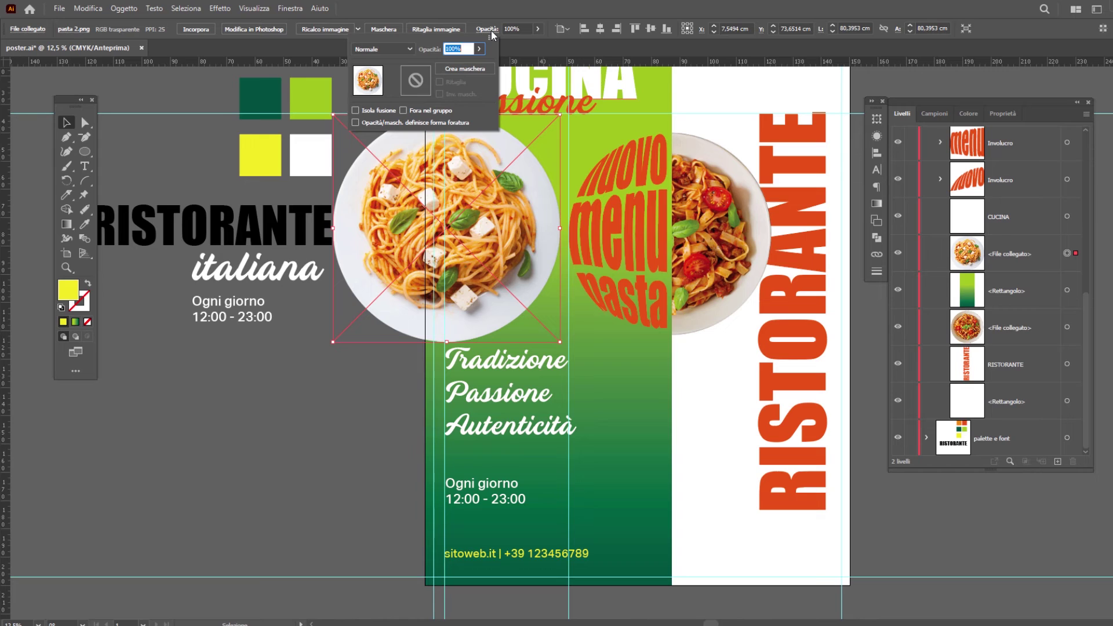
{"action": "left_click", "coordinate": [479, 49]}
{"action": "left_click", "coordinate": [445, 64]}
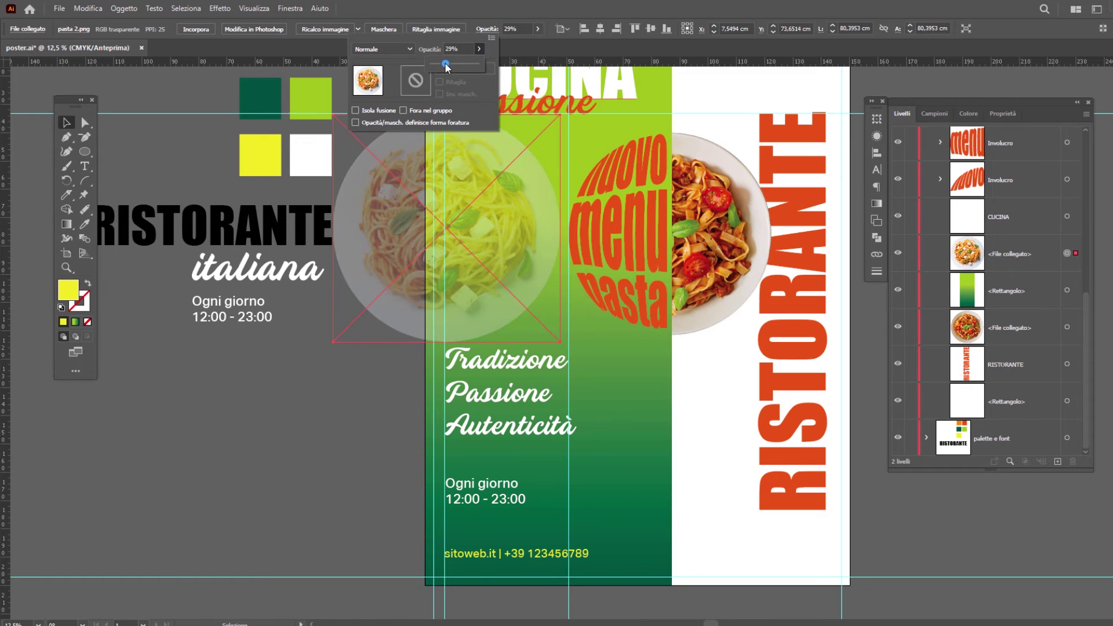
{"action": "left_click_drag", "start_coordinate": [445, 66], "coordinate": [443, 69]}
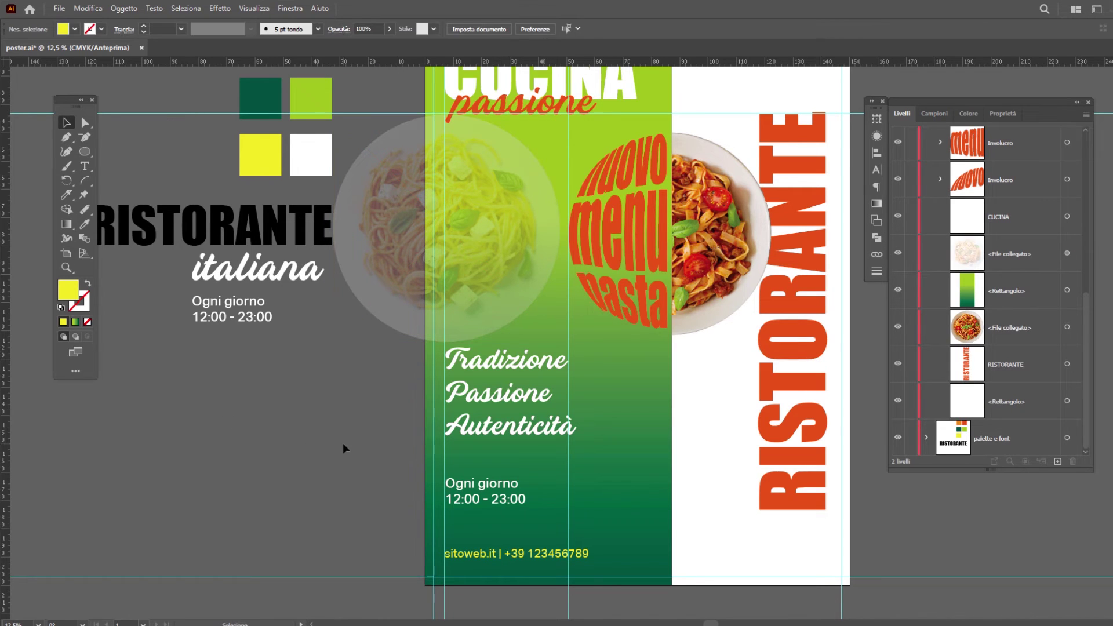
Enlarge the faded plate photo further by its corner handles behind the left-side text
{"action": "left_click_drag", "start_coordinate": [332, 342], "coordinate": [272, 377]}
{"action": "left_click_drag", "start_coordinate": [299, 114], "coordinate": [297, 110]}
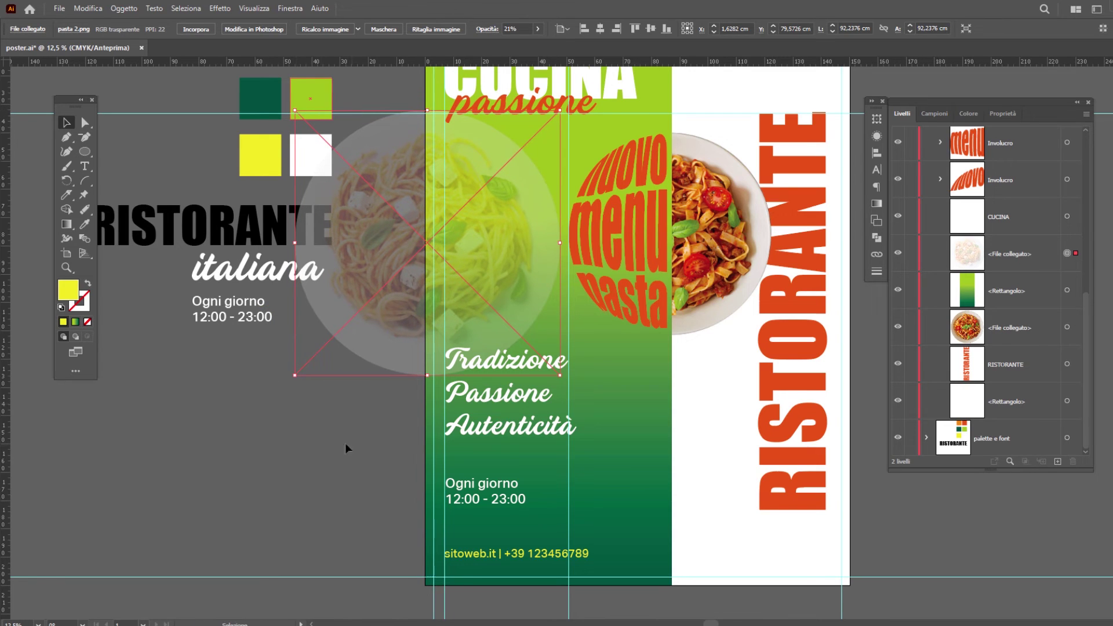
{"action": "left_click_drag", "start_coordinate": [296, 375], "coordinate": [288, 381]}
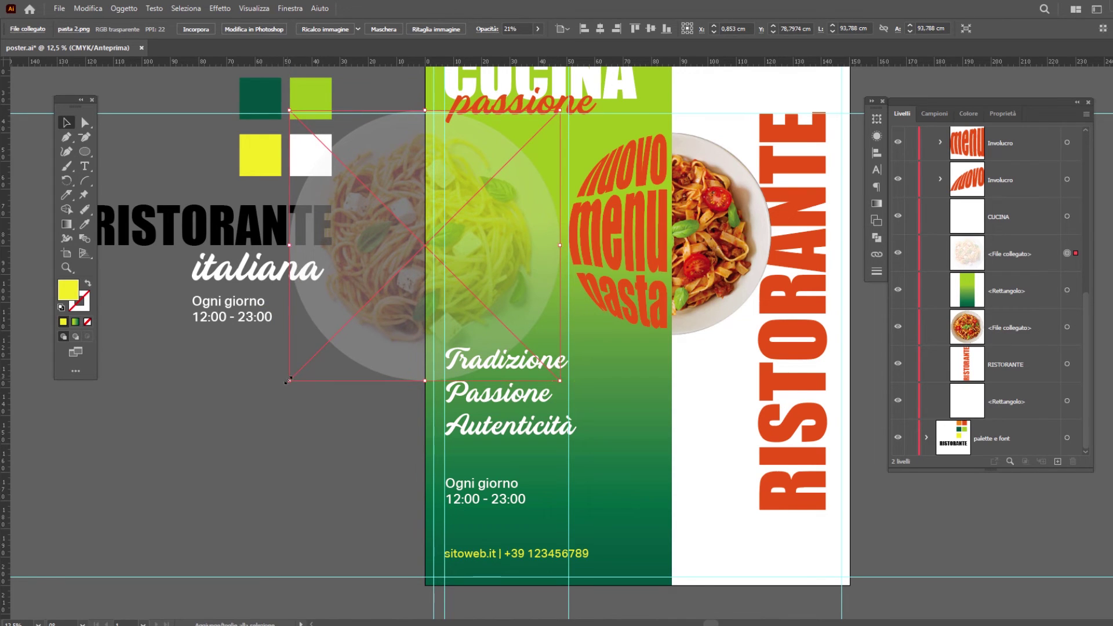
{"action": "left_click", "coordinate": [331, 464]}
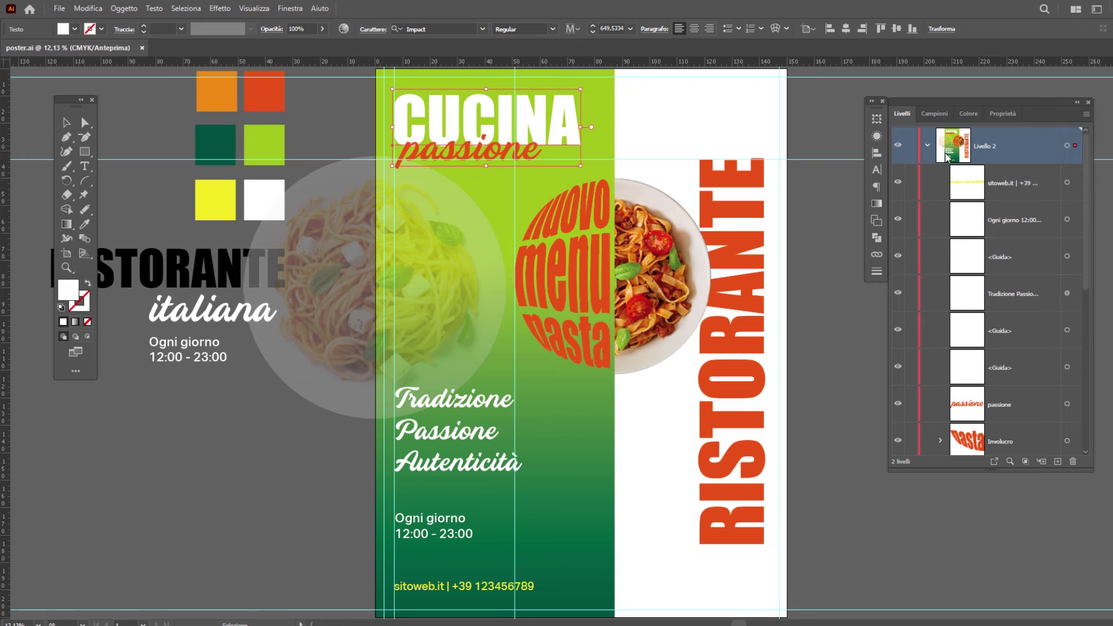
Duplicate the RISTORANTE title in place and hide the lower copy in Layers
{"action": "left_click_drag", "start_coordinate": [1085, 194], "coordinate": [1085, 400]}
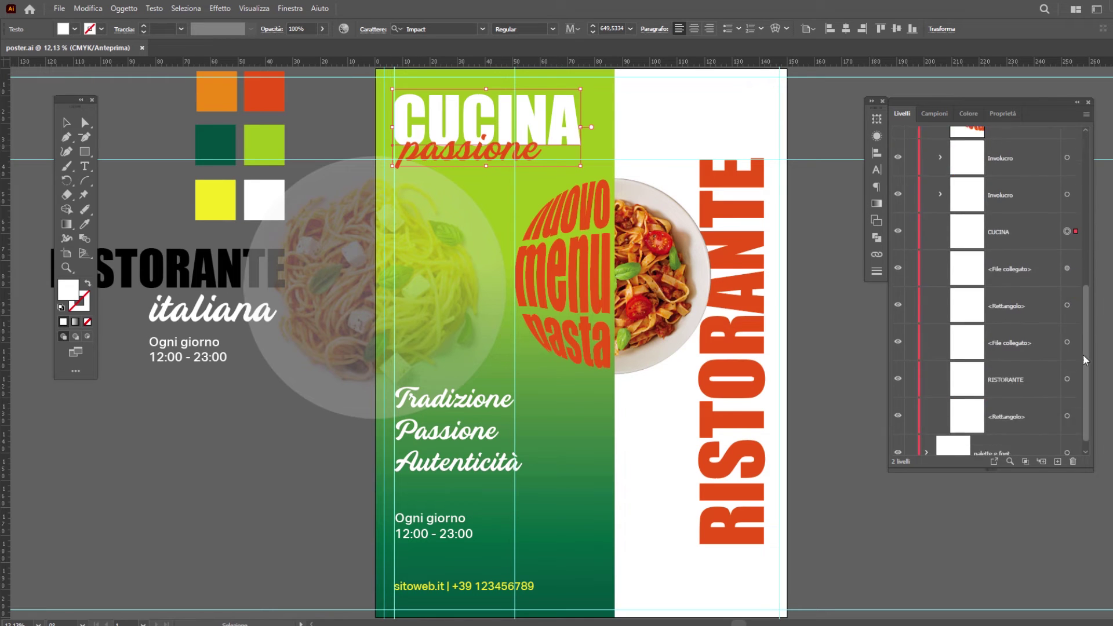
{"action": "left_click_drag", "start_coordinate": [1087, 465], "coordinate": [1088, 536]}
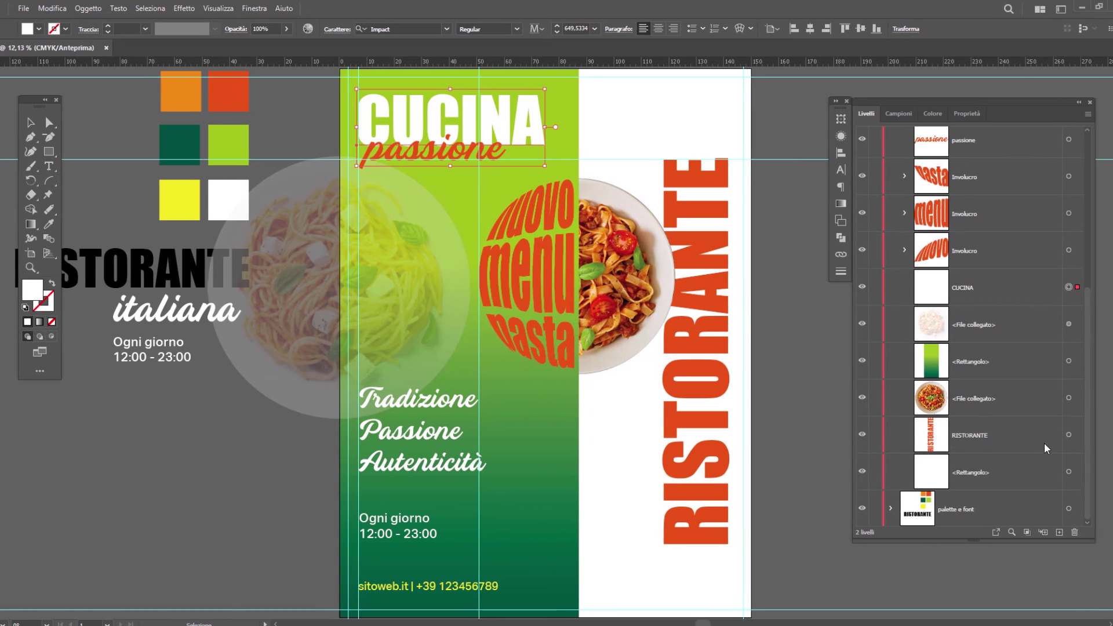
{"action": "left_click", "coordinate": [1046, 447]}
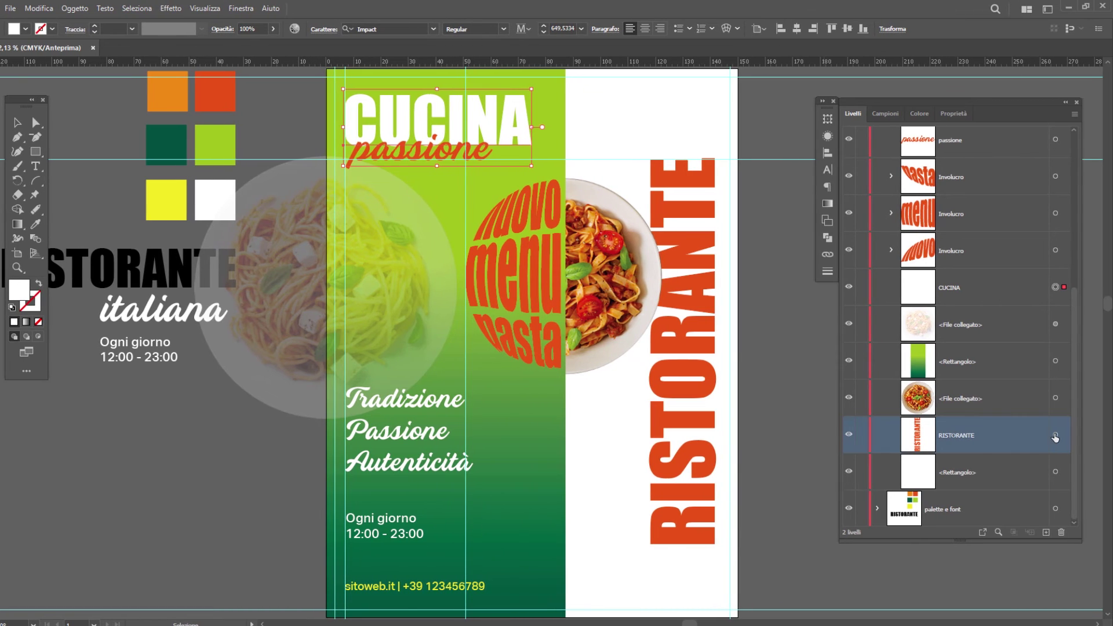
{"action": "left_click", "coordinate": [1068, 434]}
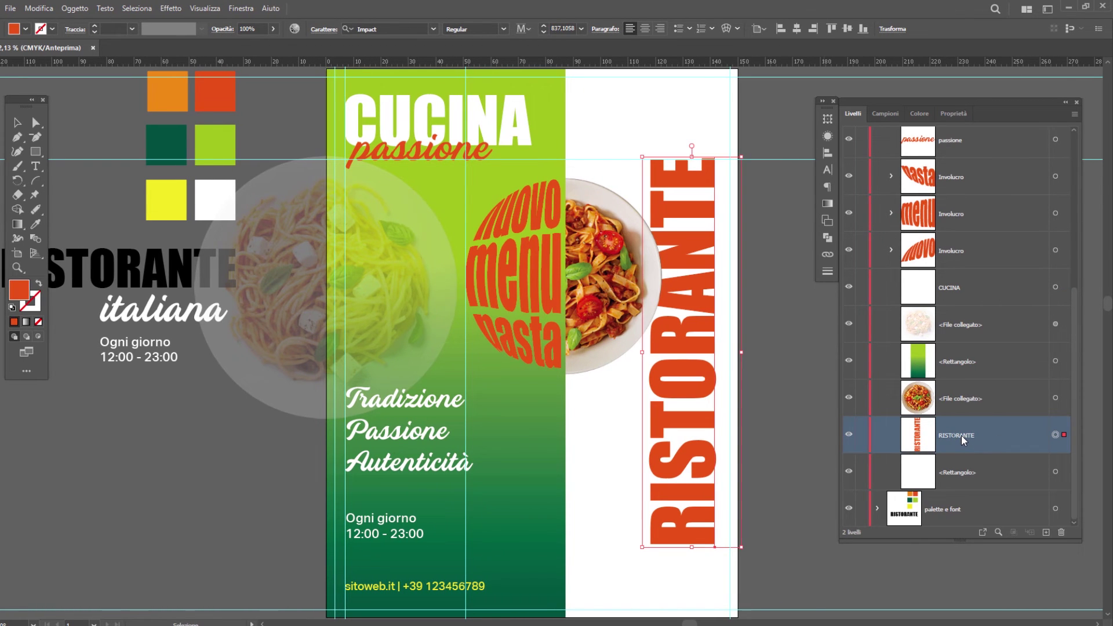
{"action": "key", "text": "ctrl+f"}
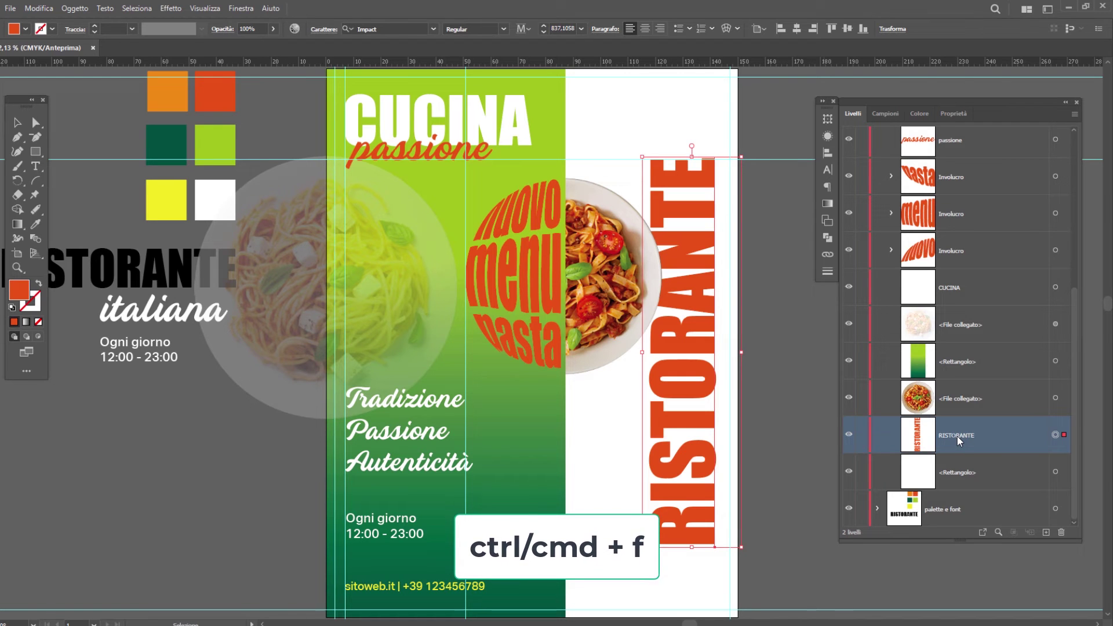
{"action": "left_click_drag", "start_coordinate": [957, 441], "coordinate": [1045, 534]}
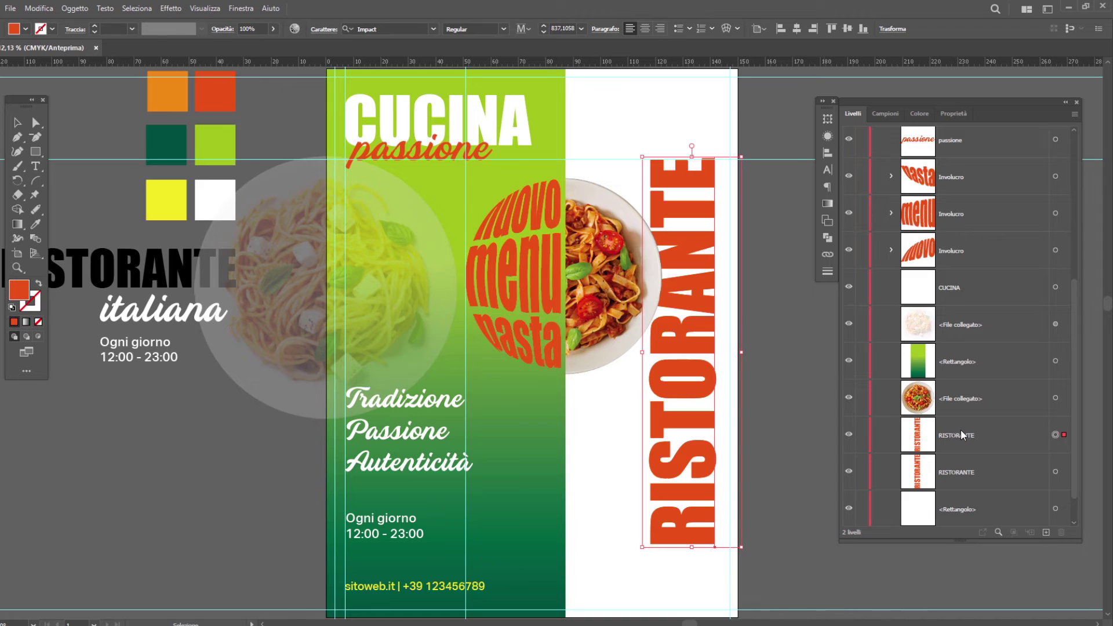
{"action": "left_click", "coordinate": [850, 473]}
Expand the upper RISTORANTE copy into outlined letter shapes
{"action": "left_click", "coordinate": [964, 439]}
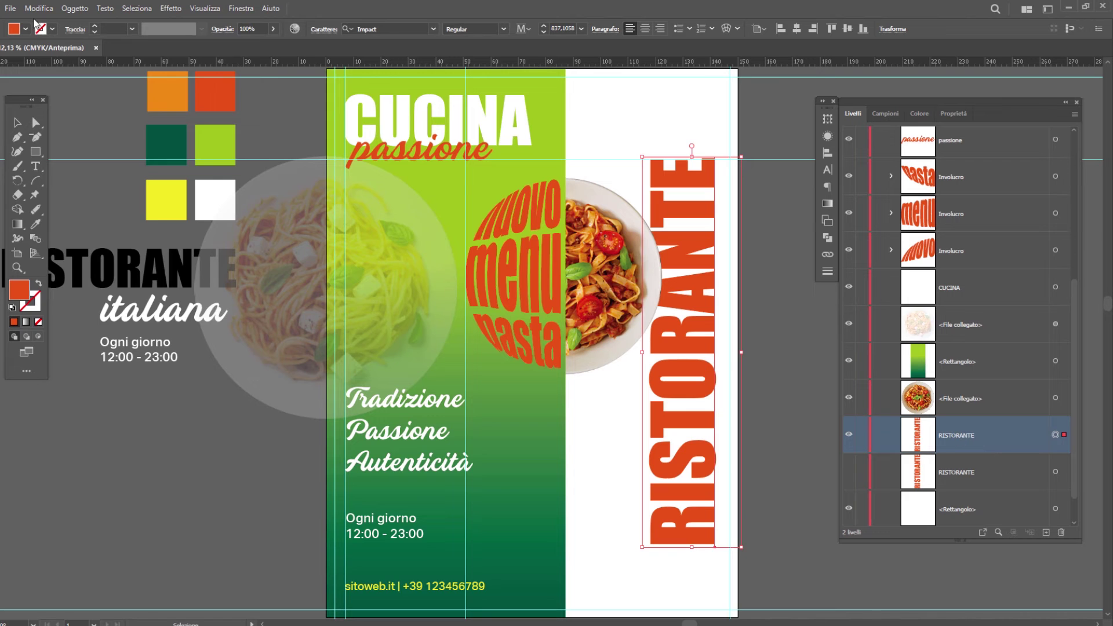
{"action": "left_click", "coordinate": [74, 8]}
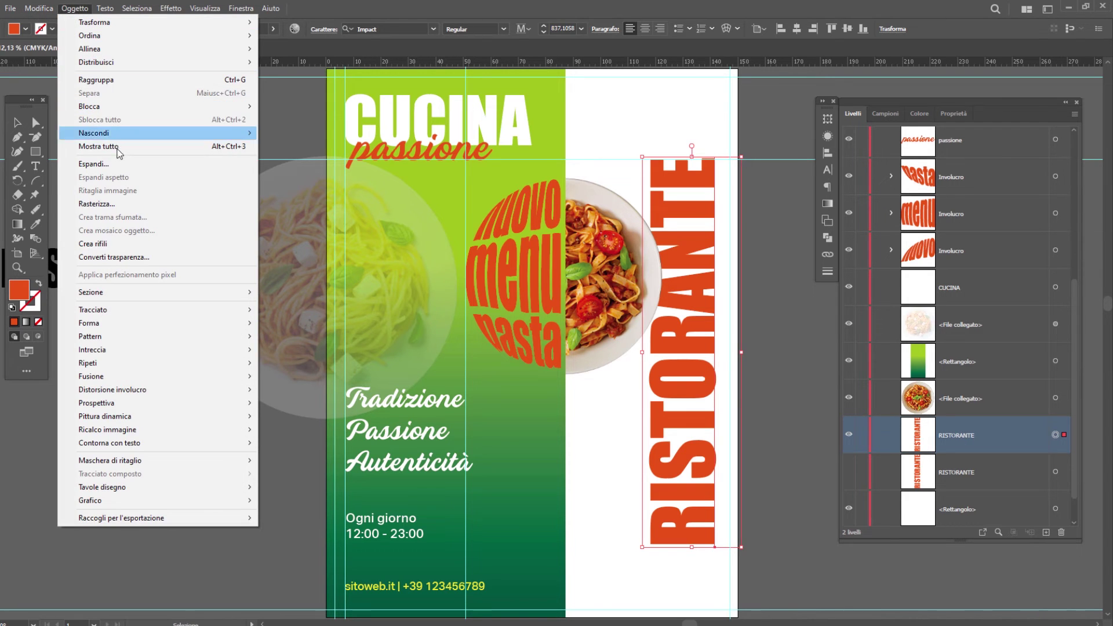
{"action": "left_click", "coordinate": [94, 164]}
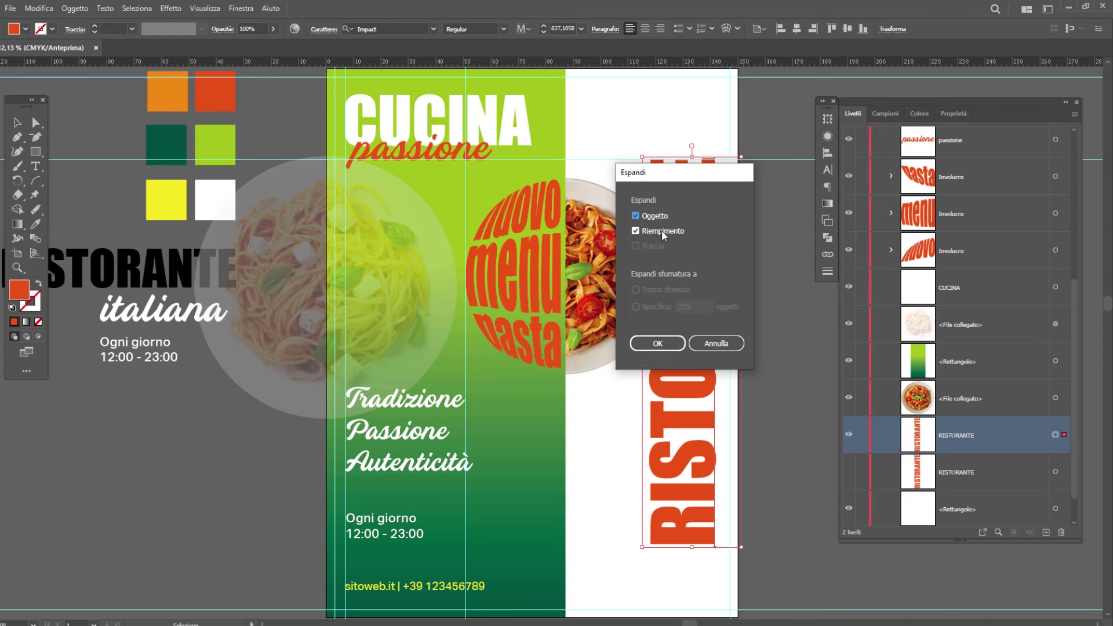
{"action": "left_click", "coordinate": [657, 343]}
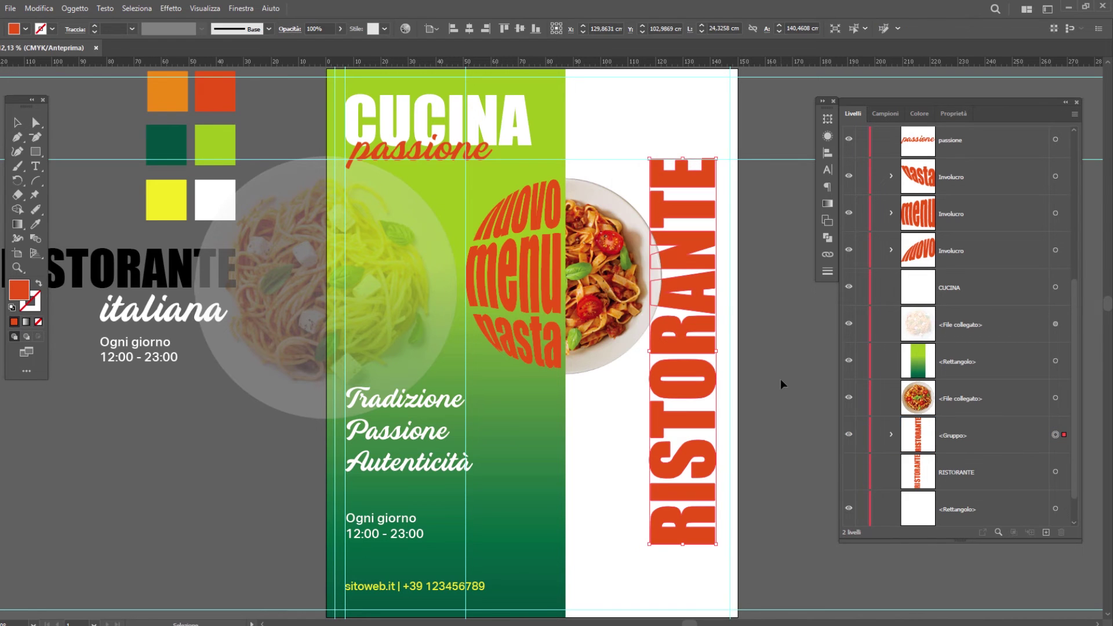
{"action": "key", "text": "a"}
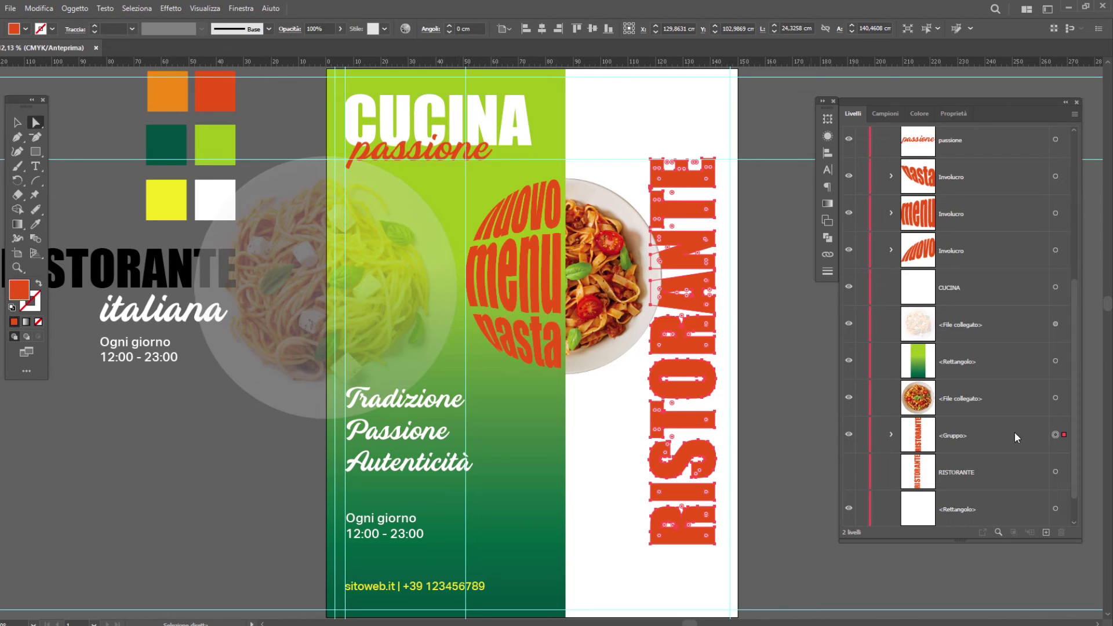
Expand CUCINA into outlines, keeping a hidden editable copy beneath it
{"action": "left_click", "coordinate": [1055, 288]}
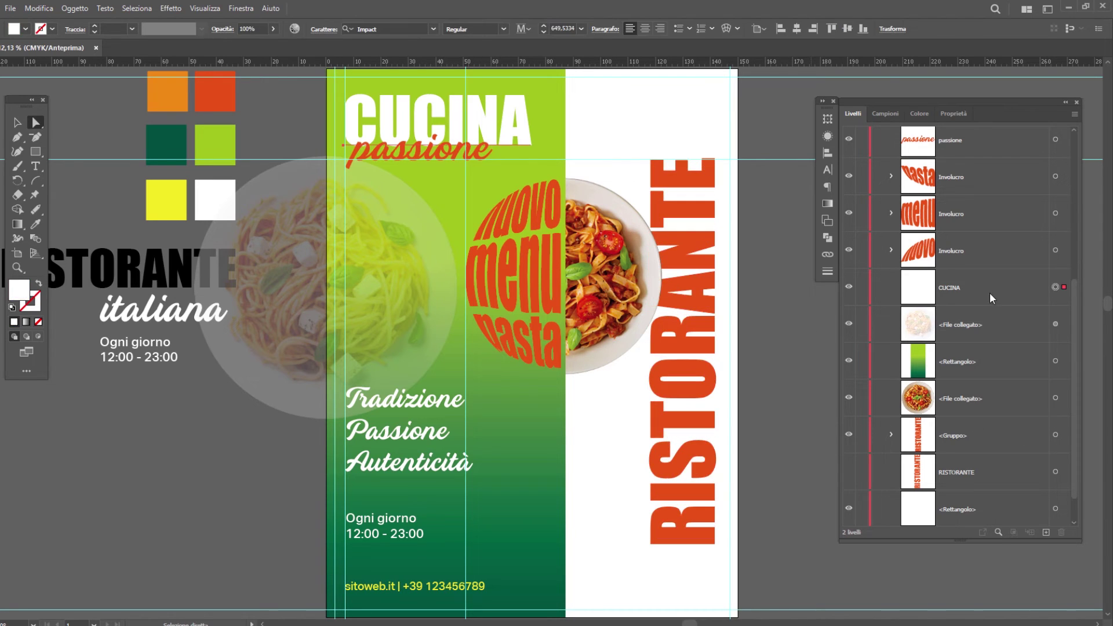
{"action": "left_click", "coordinate": [959, 290]}
{"action": "key", "text": "ctrl+c"}
{"action": "key", "text": "ctrl+f"}
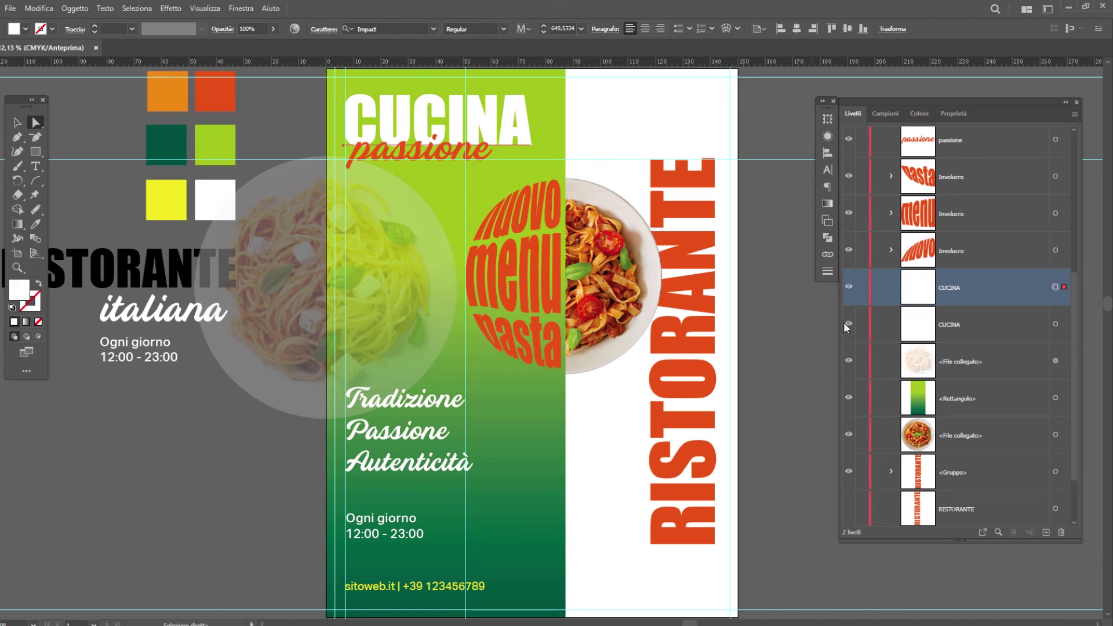
{"action": "left_click", "coordinate": [848, 324]}
{"action": "left_click", "coordinate": [75, 9]}
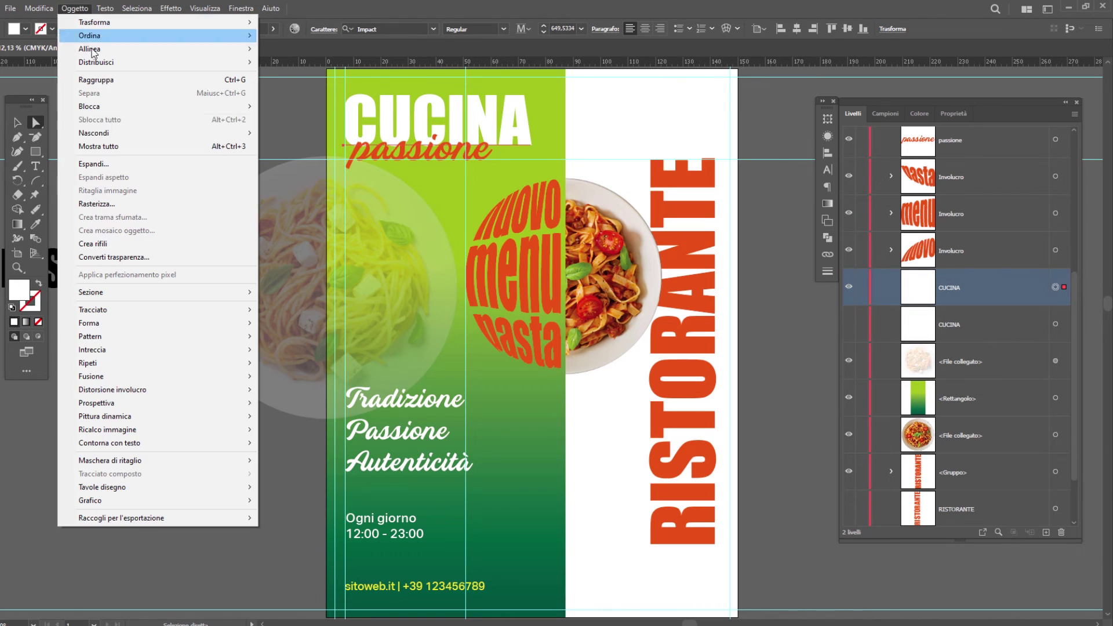
{"action": "left_click", "coordinate": [114, 163]}
{"action": "left_click", "coordinate": [660, 351]}
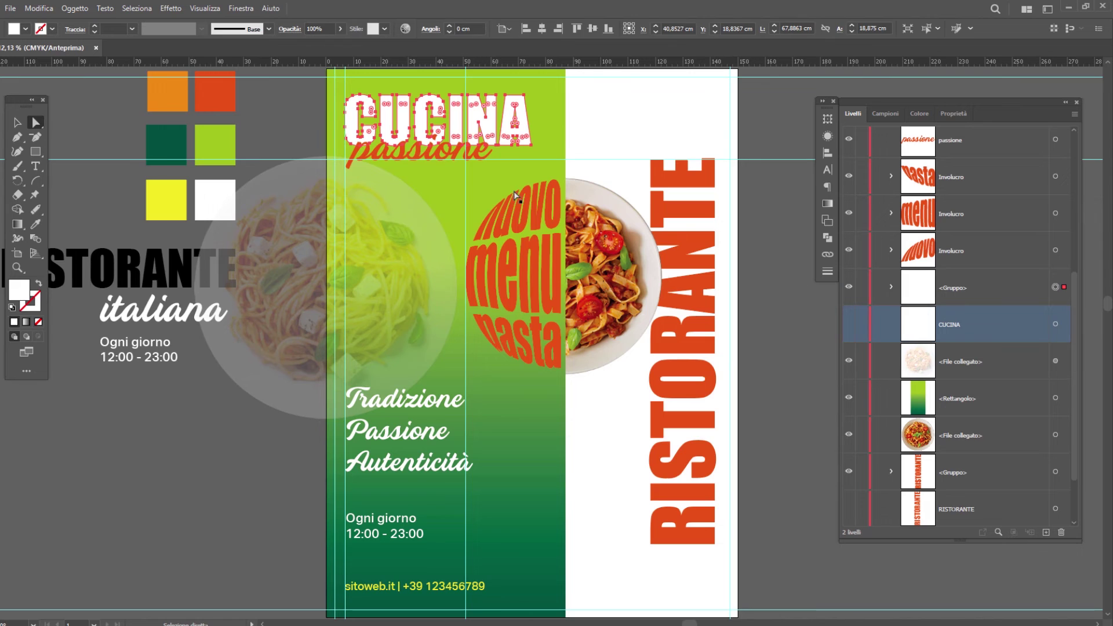
Expand 'passione' into outlines, keeping a hidden text copy underneath
{"action": "left_click", "coordinate": [437, 154]}
{"action": "scroll", "coordinate": [996, 311], "scroll_direction": "up", "scroll_amount": 2}
{"action": "scroll", "coordinate": [1008, 348], "scroll_direction": "up", "scroll_amount": 2}
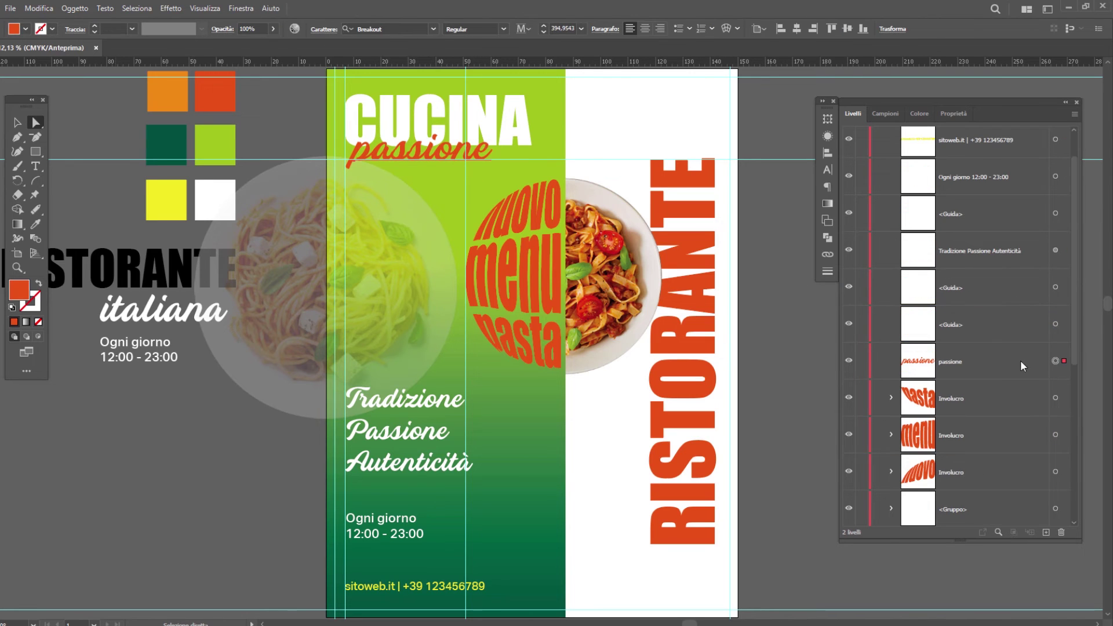
{"action": "left_click", "coordinate": [984, 367]}
{"action": "key", "text": "ctrl+c"}
{"action": "key", "text": "ctrl+f"}
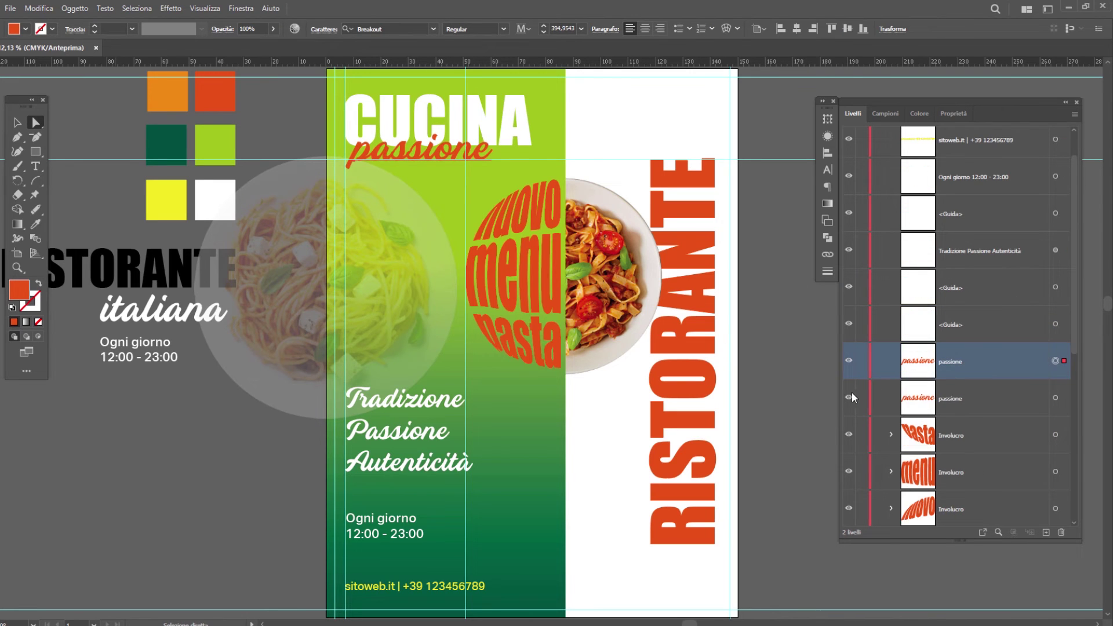
{"action": "left_click", "coordinate": [849, 397]}
{"action": "left_click", "coordinate": [74, 12]}
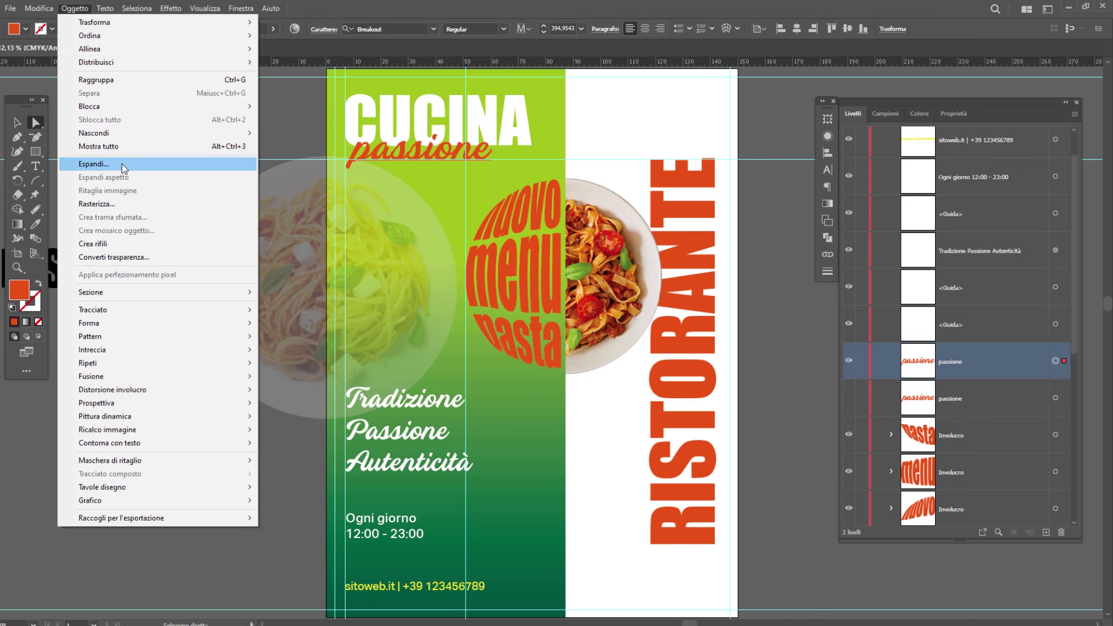
{"action": "left_click", "coordinate": [119, 163]}
{"action": "key", "text": "Return"}
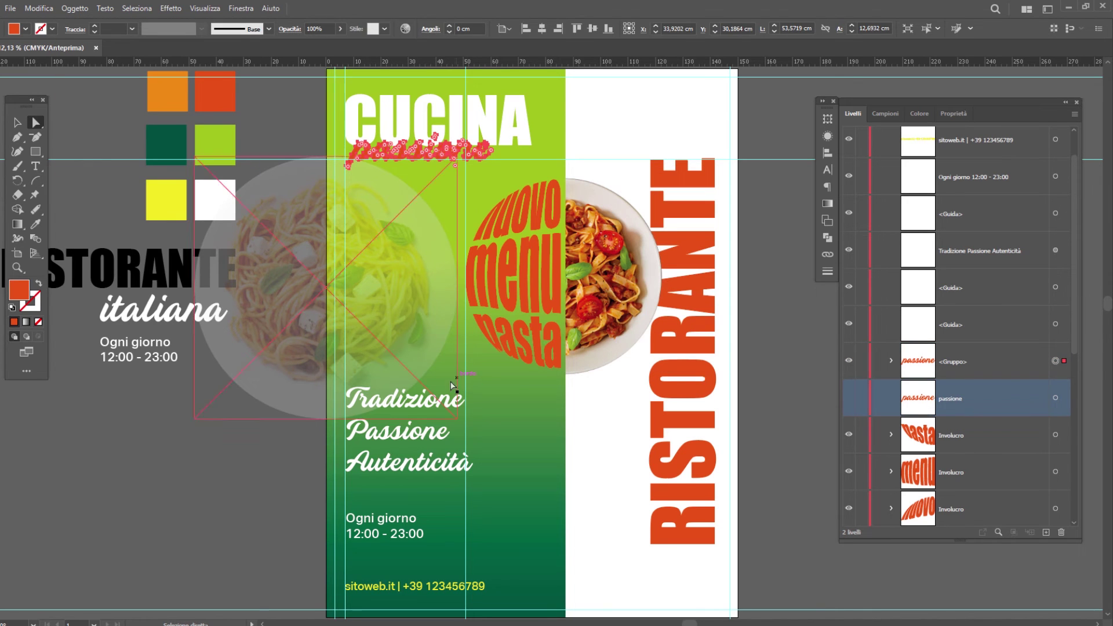
Duplicate the Tradizione Passione Autenticità slogan in place, then expand its appearance and expand it
{"action": "left_click", "coordinate": [457, 405]}
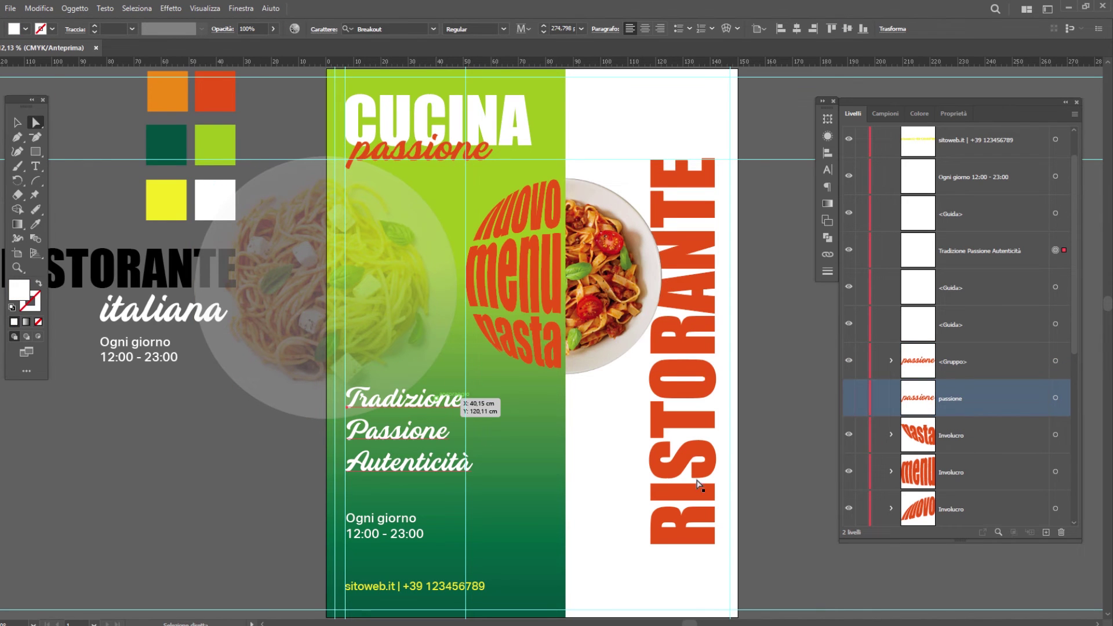
{"action": "left_click", "coordinate": [989, 253]}
{"action": "key", "text": "ctrl+c"}
{"action": "key", "text": "ctrl+f"}
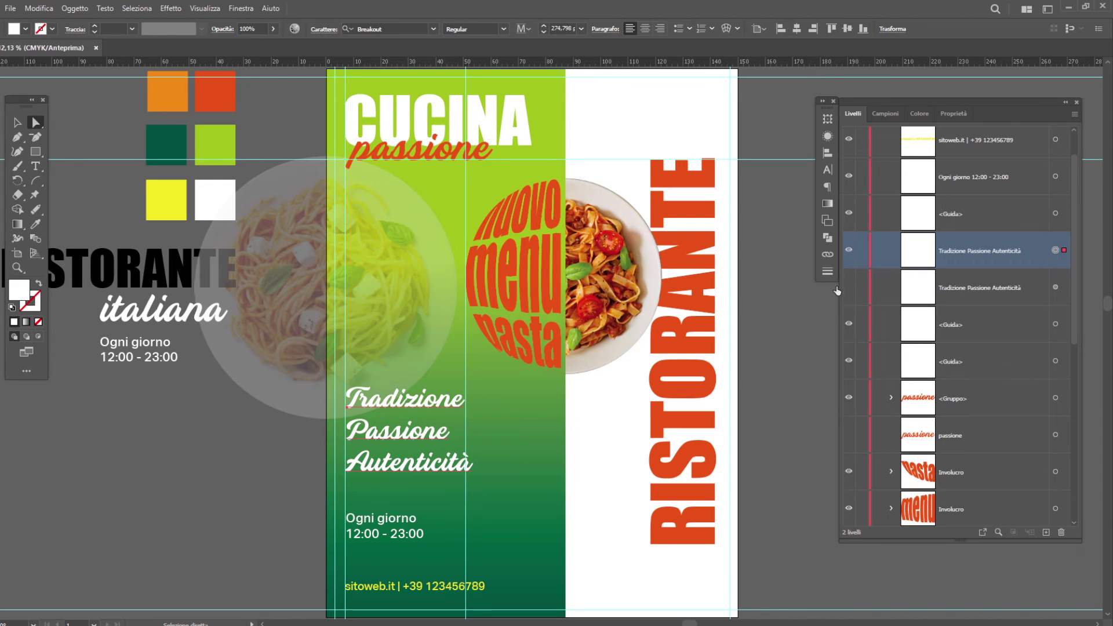
{"action": "left_click", "coordinate": [74, 8]}
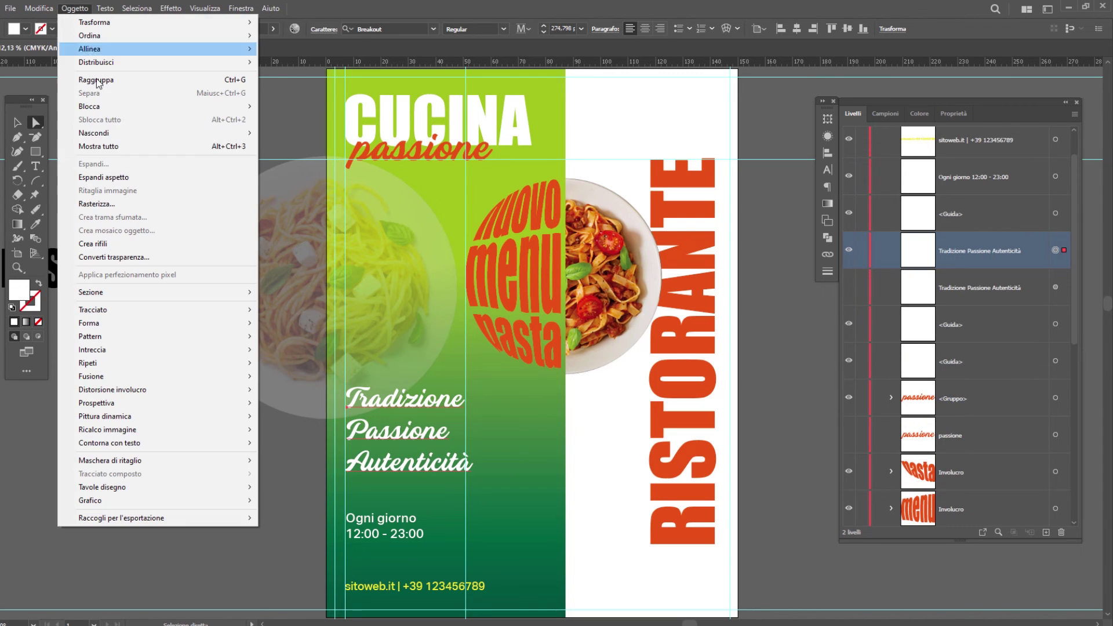
{"action": "left_click", "coordinate": [115, 178]}
{"action": "key", "text": "v"}
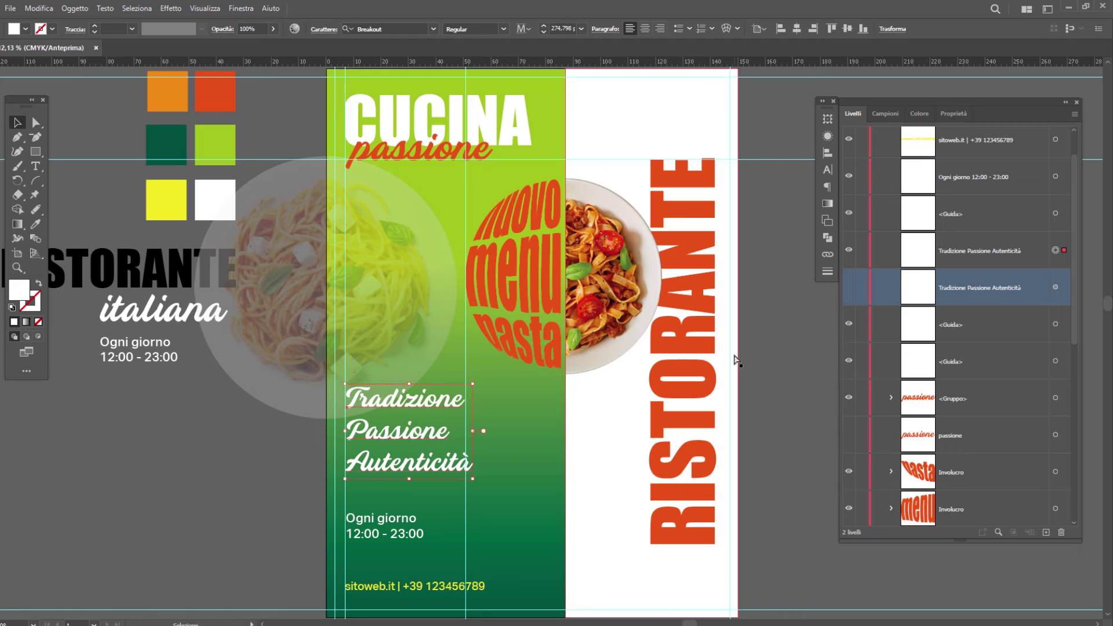
{"action": "left_click", "coordinate": [996, 255]}
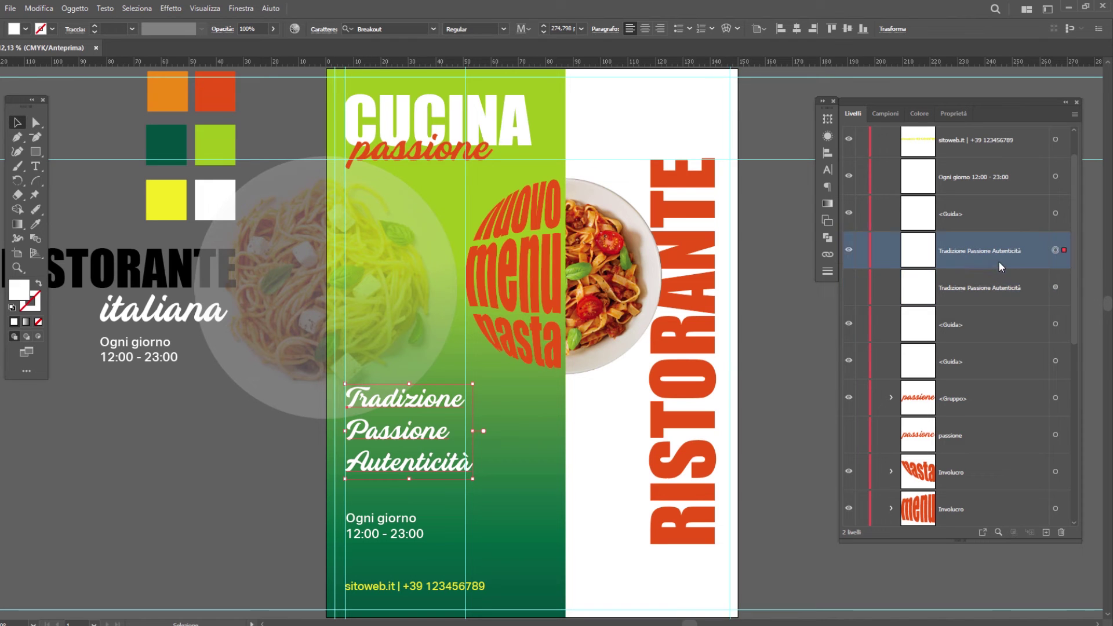
{"action": "left_click", "coordinate": [75, 8]}
{"action": "left_click", "coordinate": [93, 163]}
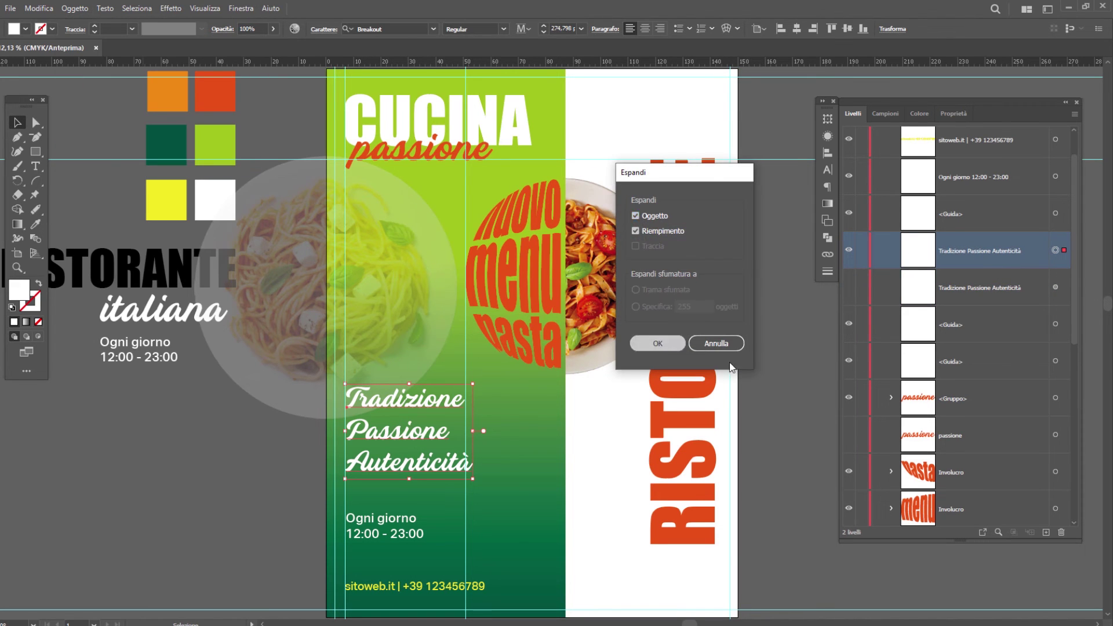
{"action": "key", "text": "Return"}
{"action": "scroll", "coordinate": [993, 300], "scroll_direction": "down", "scroll_amount": 3}
{"action": "left_click", "coordinate": [534, 205]}
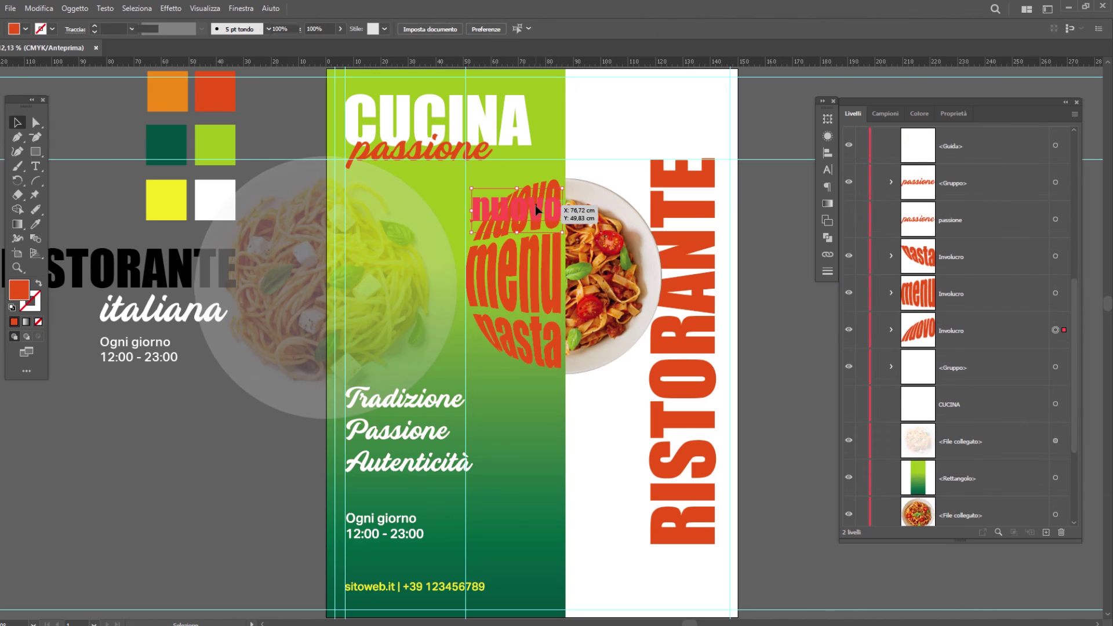
Expand the warped nuovo, menu and pasta envelopes into grouped artwork with Object and Fill kept
{"action": "left_click", "coordinate": [513, 273], "text": "shift"}
{"action": "left_click", "coordinate": [522, 342], "text": "shift"}
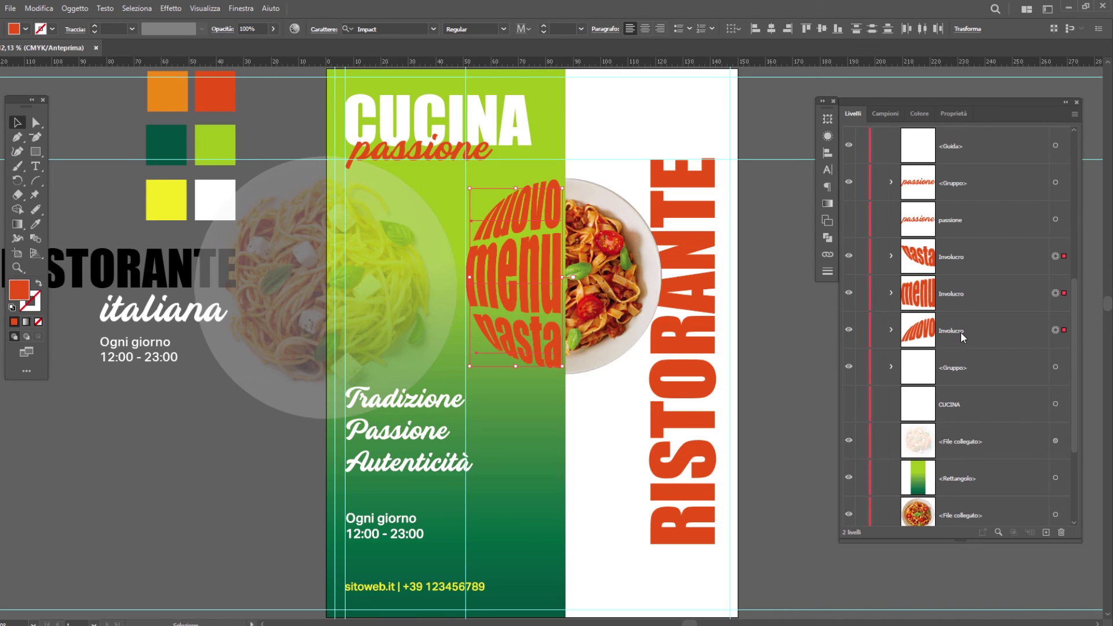
{"action": "left_click", "coordinate": [74, 8]}
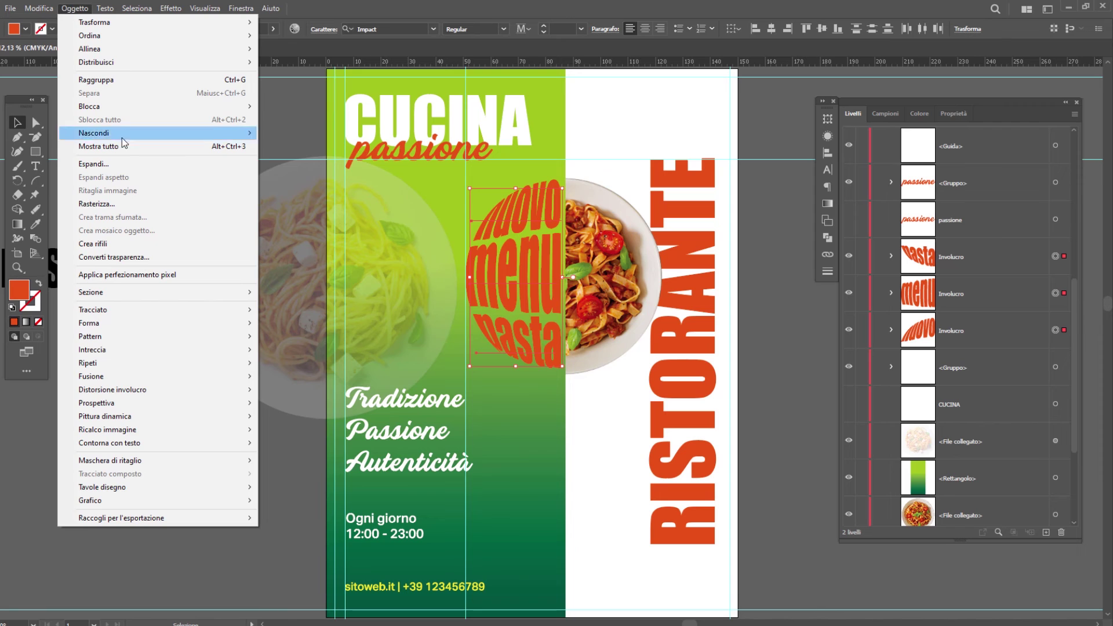
{"action": "left_click", "coordinate": [93, 164]}
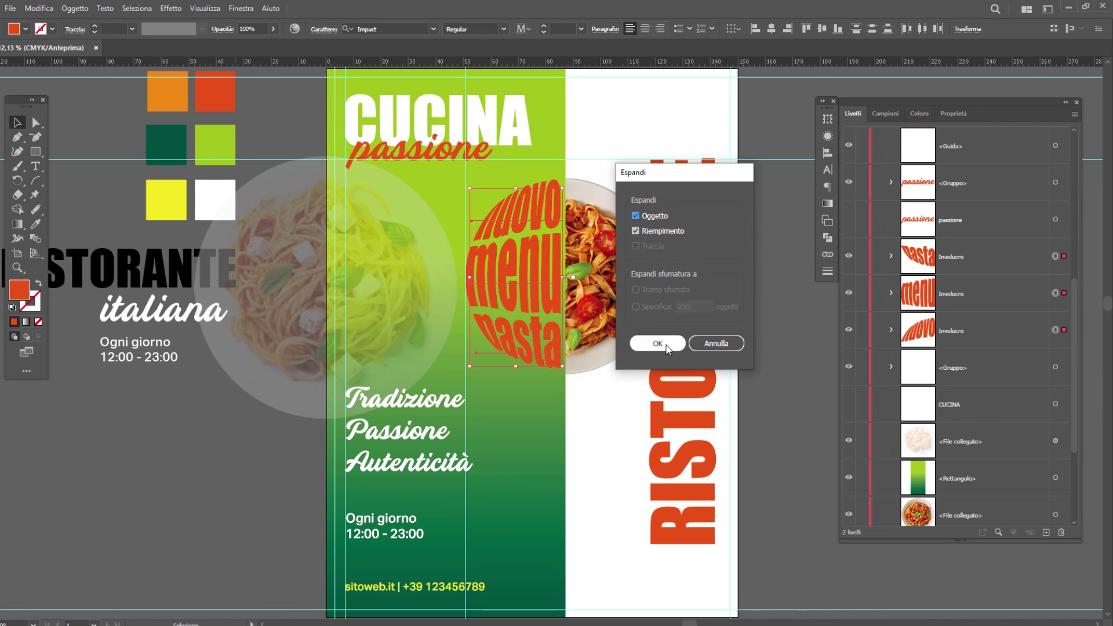
{"action": "left_click", "coordinate": [670, 347]}
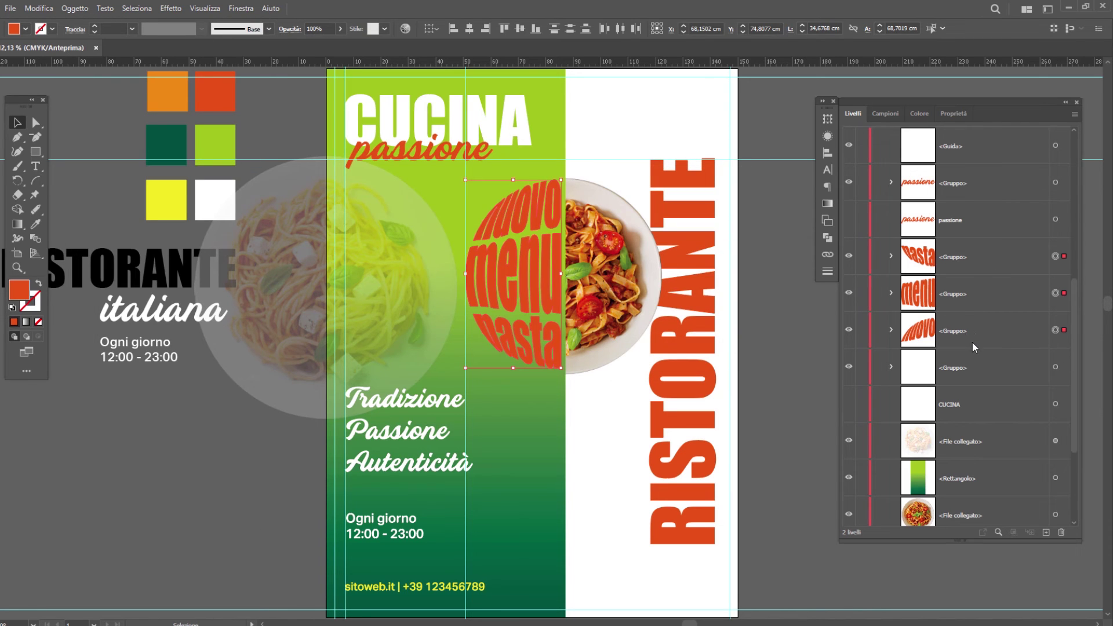
{"action": "left_click", "coordinate": [638, 336]}
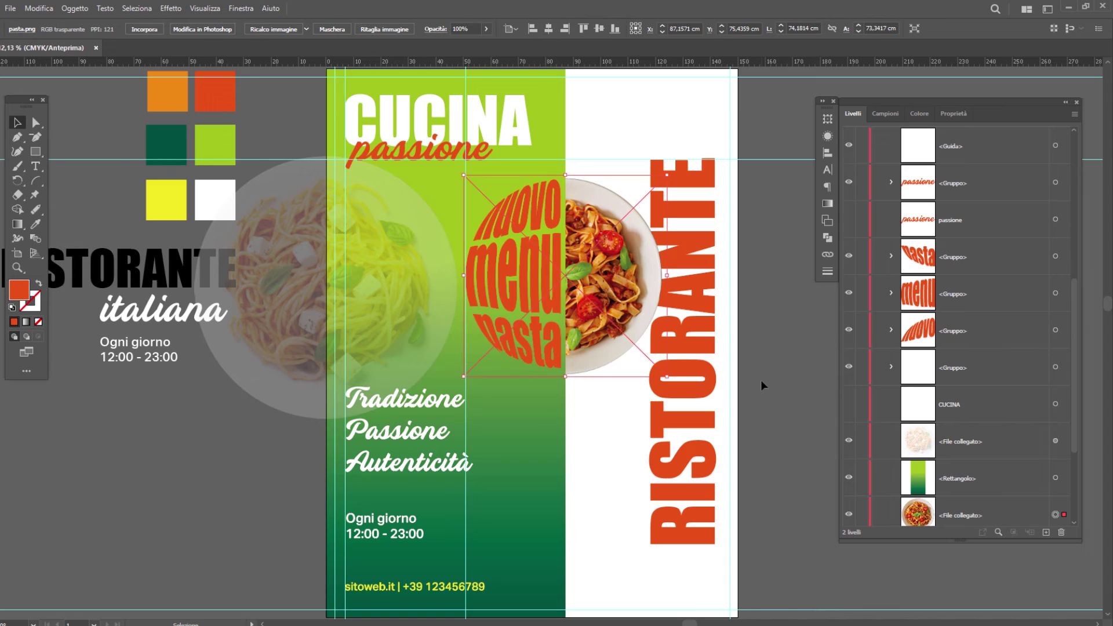
{"action": "left_click", "coordinate": [758, 384]}
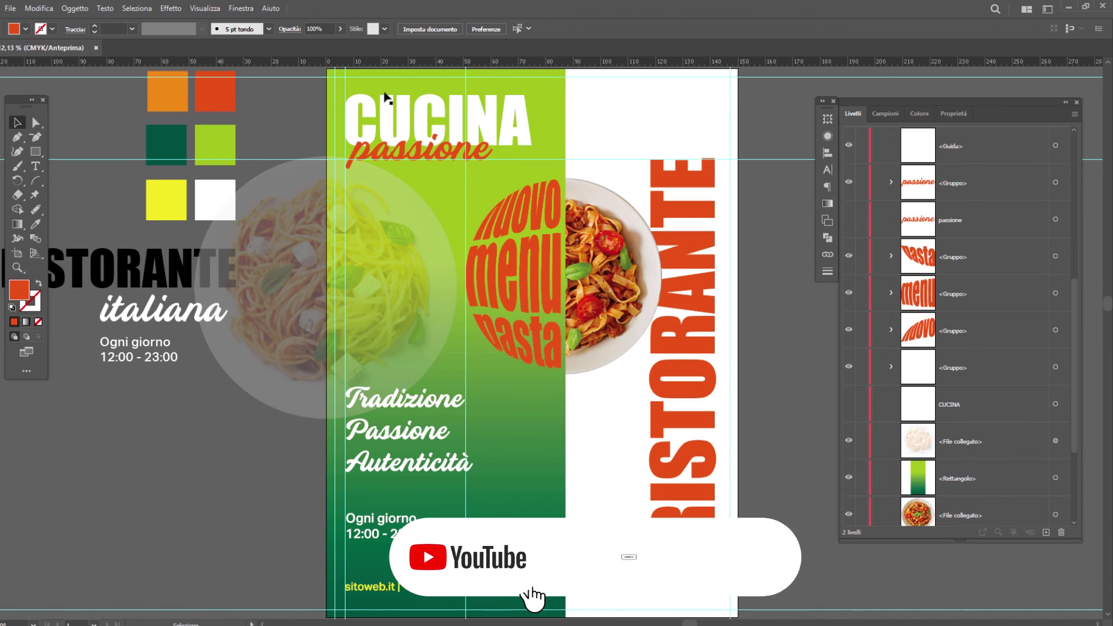
{"action": "left_click", "coordinate": [10, 12]}
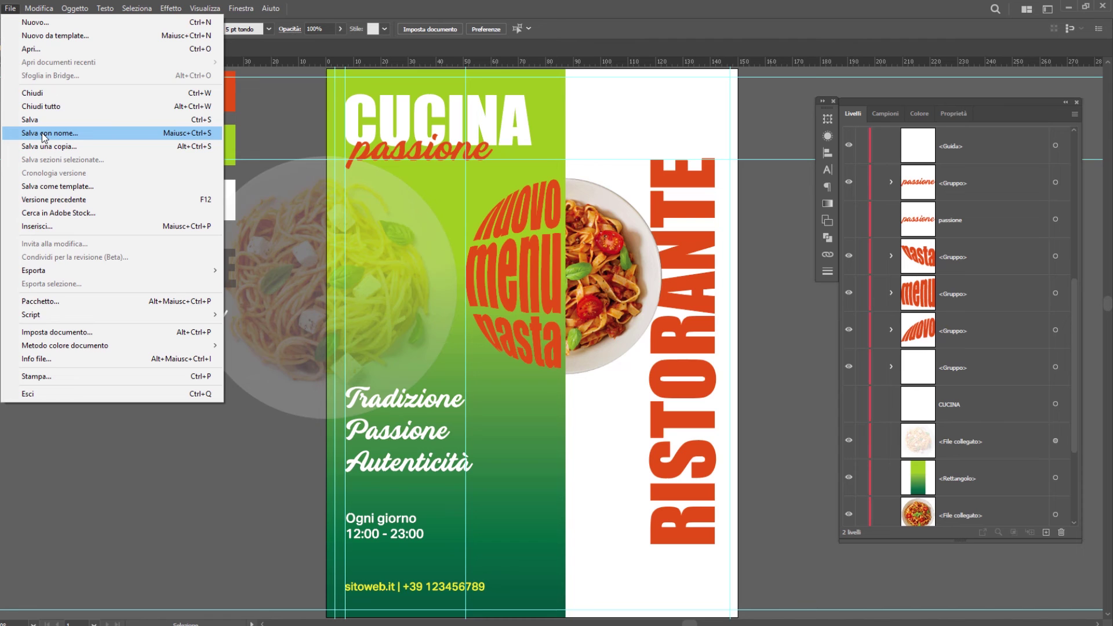
Save the poster as poster.pdf with Adobe PDF (*.PDF) as the format
{"action": "left_click", "coordinate": [10, 12]}
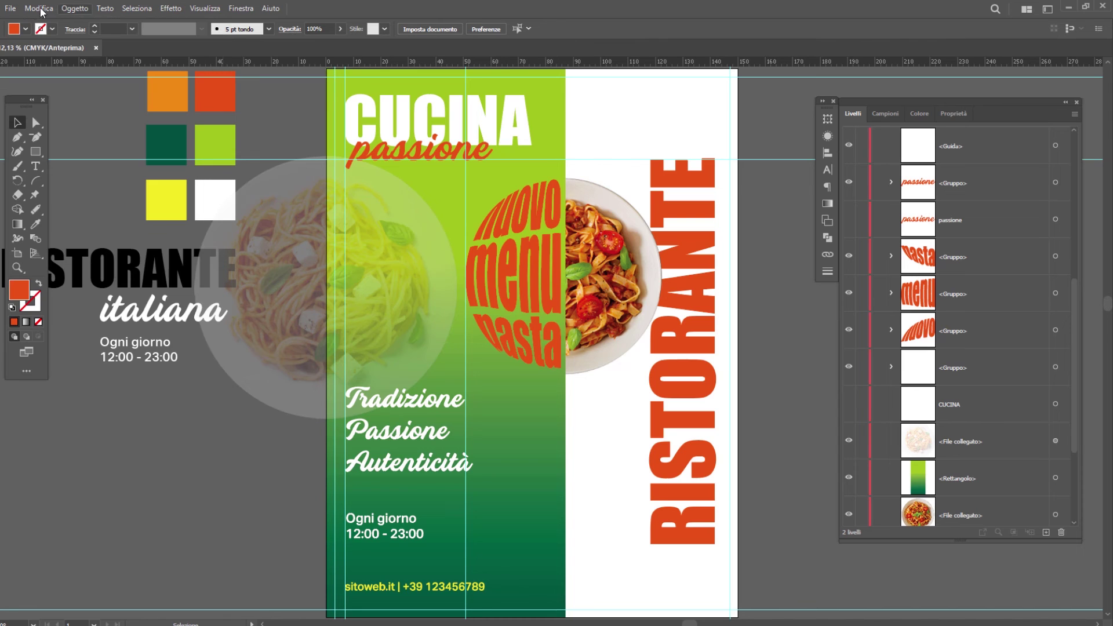
{"action": "left_click", "coordinate": [11, 12]}
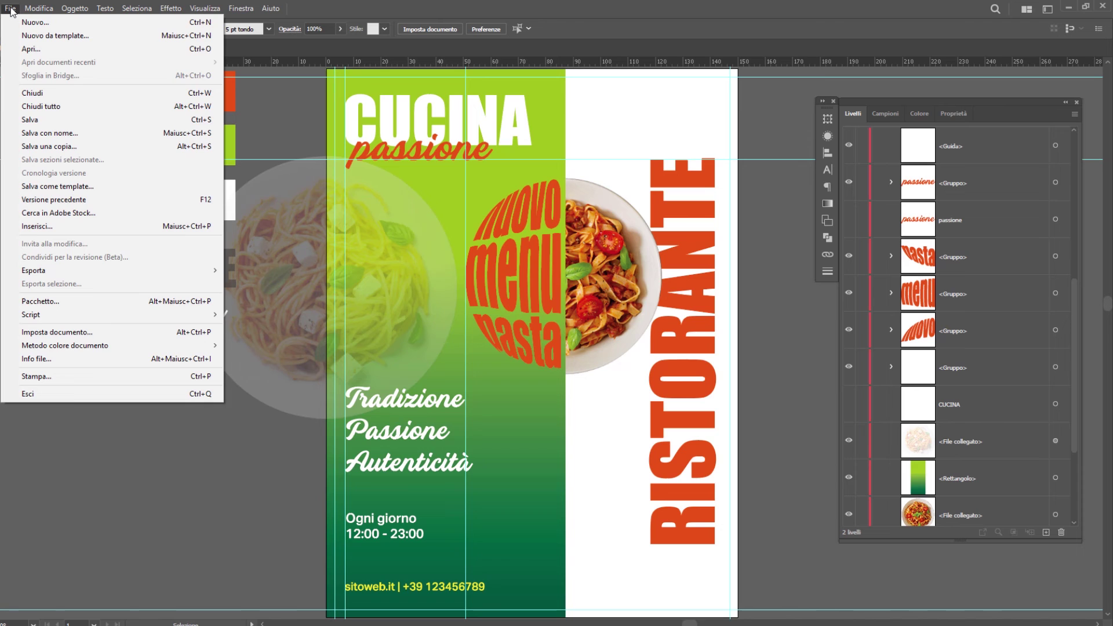
{"action": "left_click", "coordinate": [49, 133]}
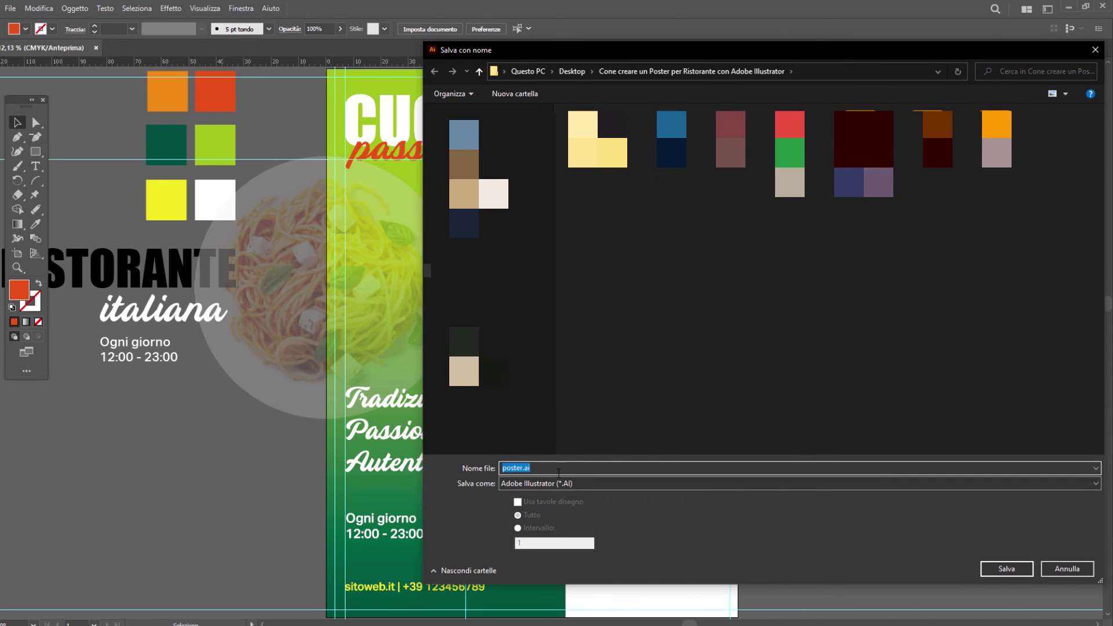
{"action": "left_click", "coordinate": [542, 483]}
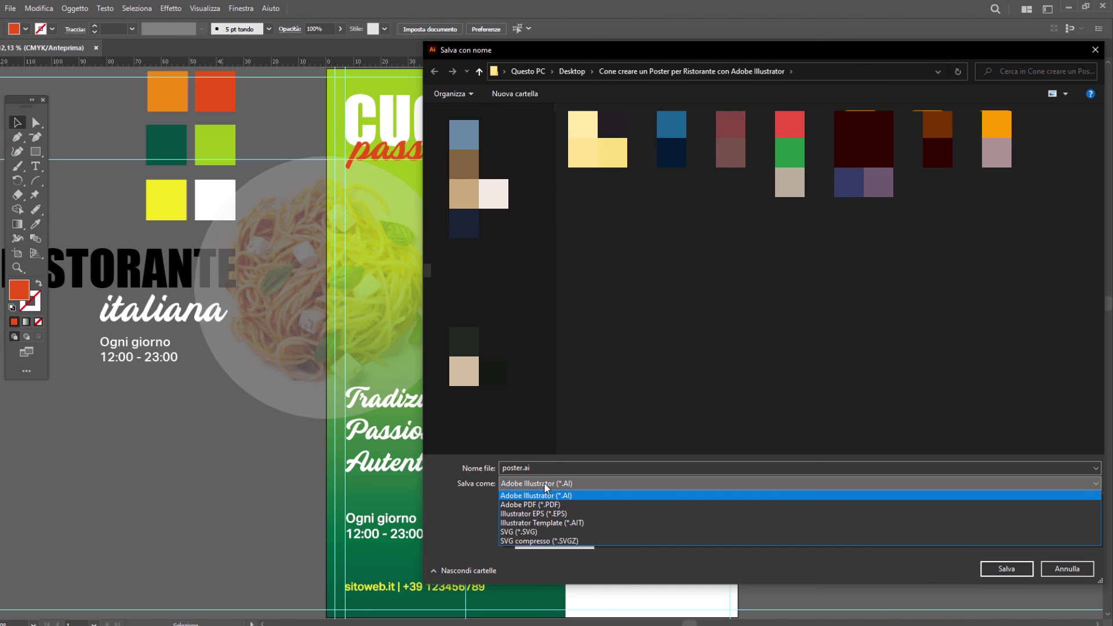
{"action": "left_click", "coordinate": [543, 505]}
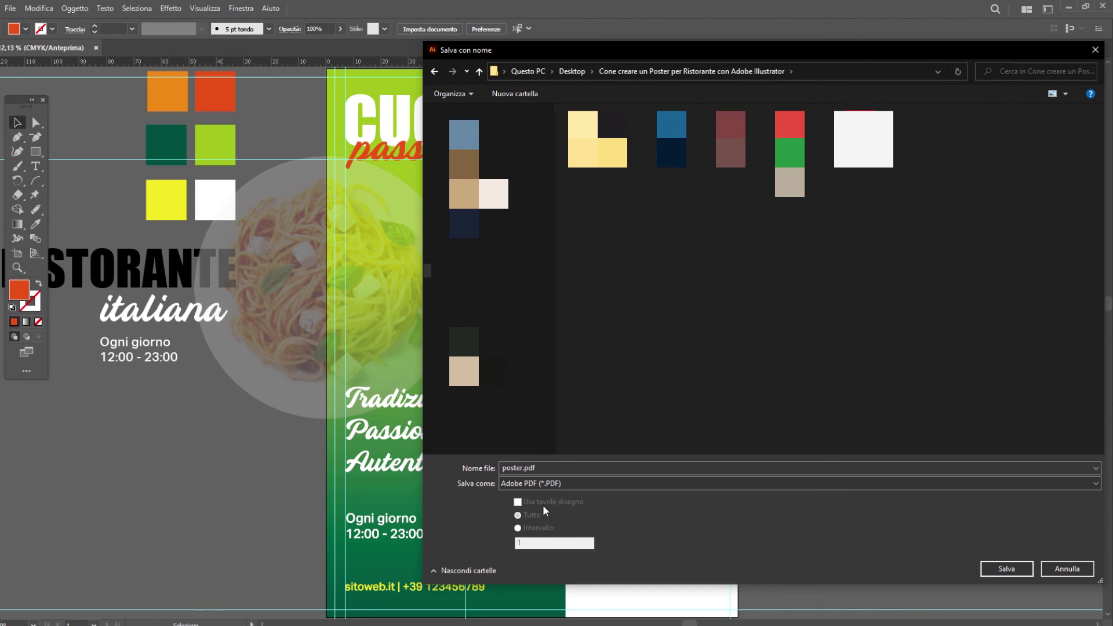
{"action": "left_click", "coordinate": [1013, 569]}
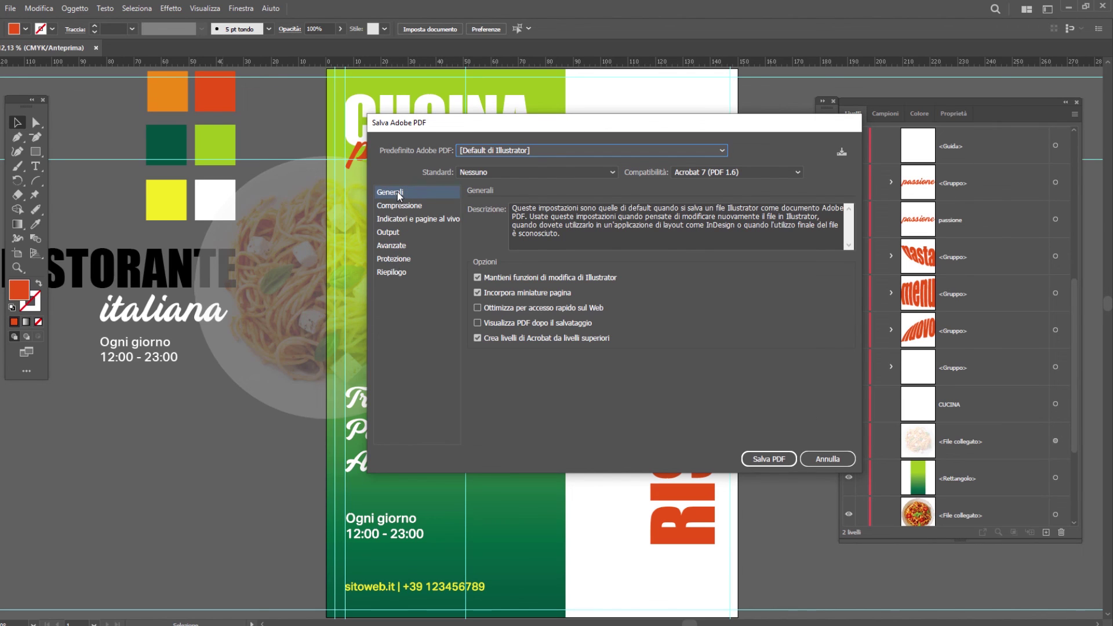
Keep Acrobat 7 compatibility and stop preserving Illustrator editing capabilities in the PDF
{"action": "left_click", "coordinate": [733, 174]}
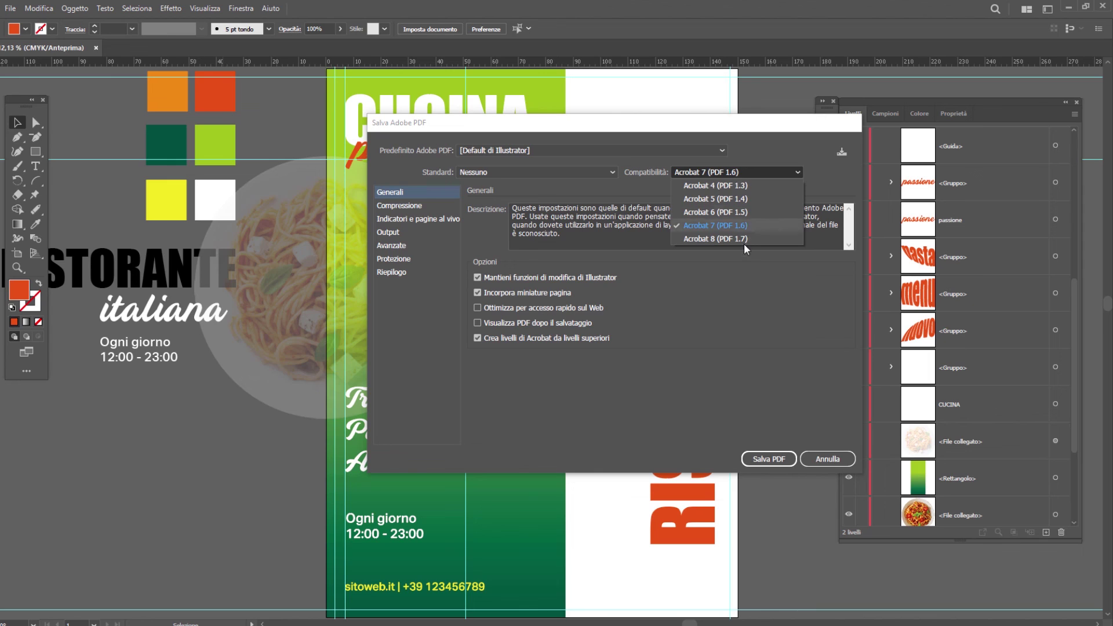
{"action": "left_click", "coordinate": [751, 330]}
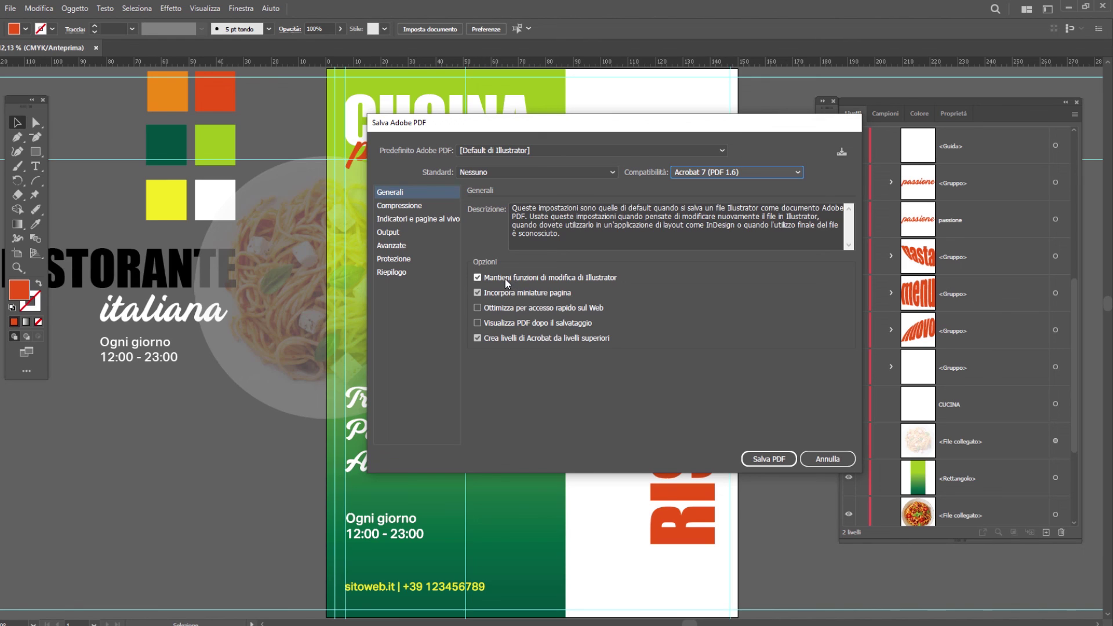
{"action": "left_click", "coordinate": [505, 279]}
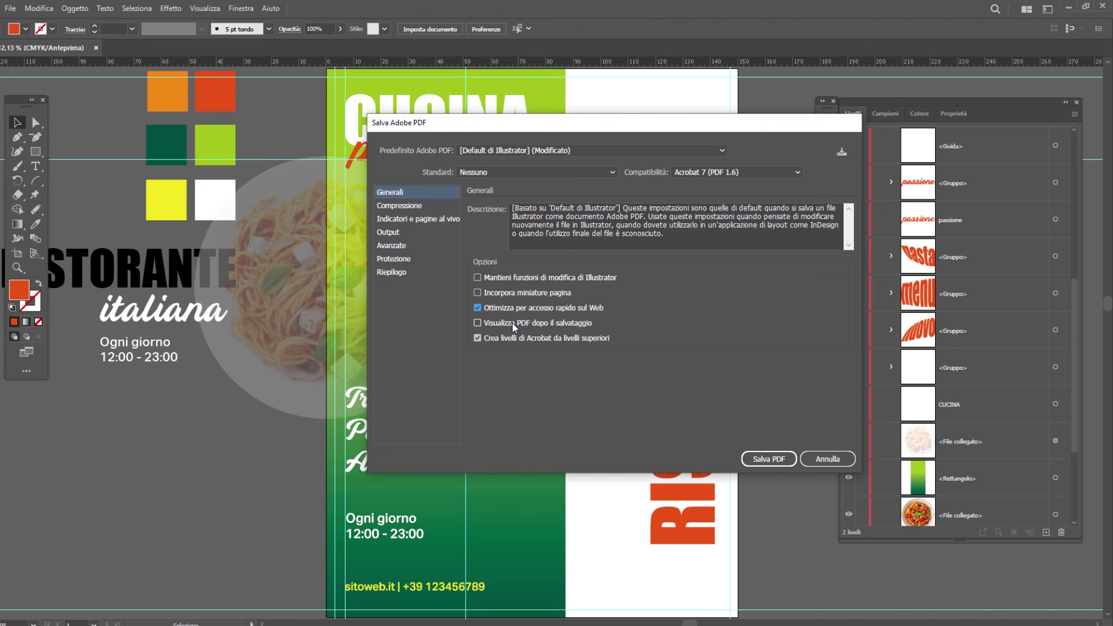
{"action": "left_click", "coordinate": [392, 207]}
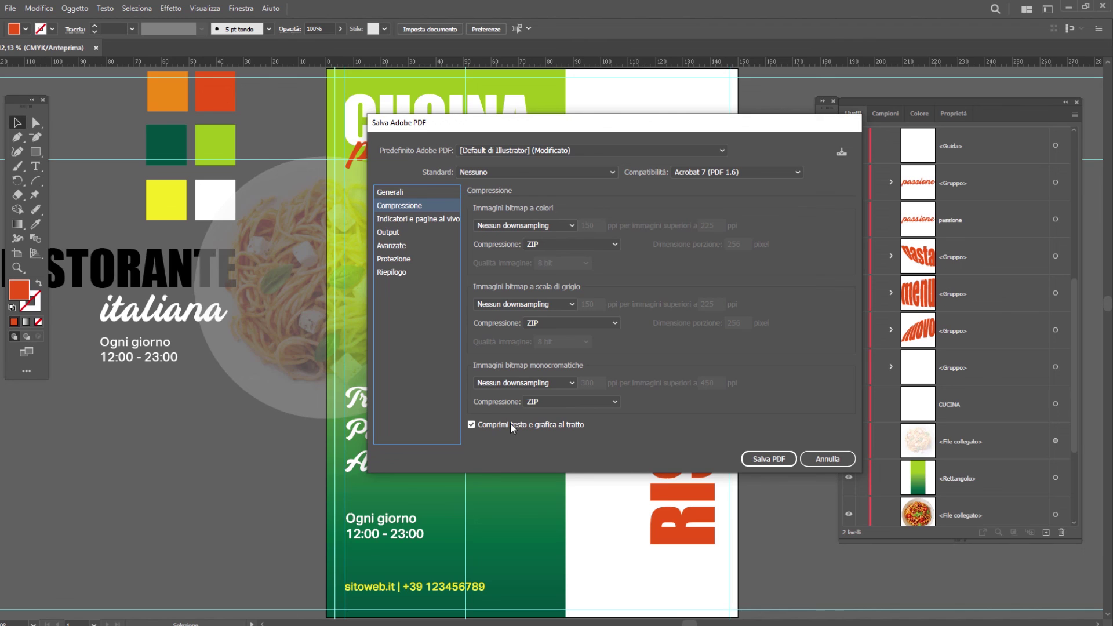
Keep colour images at no downsampling with ZIP compression
{"action": "left_click", "coordinate": [518, 226]}
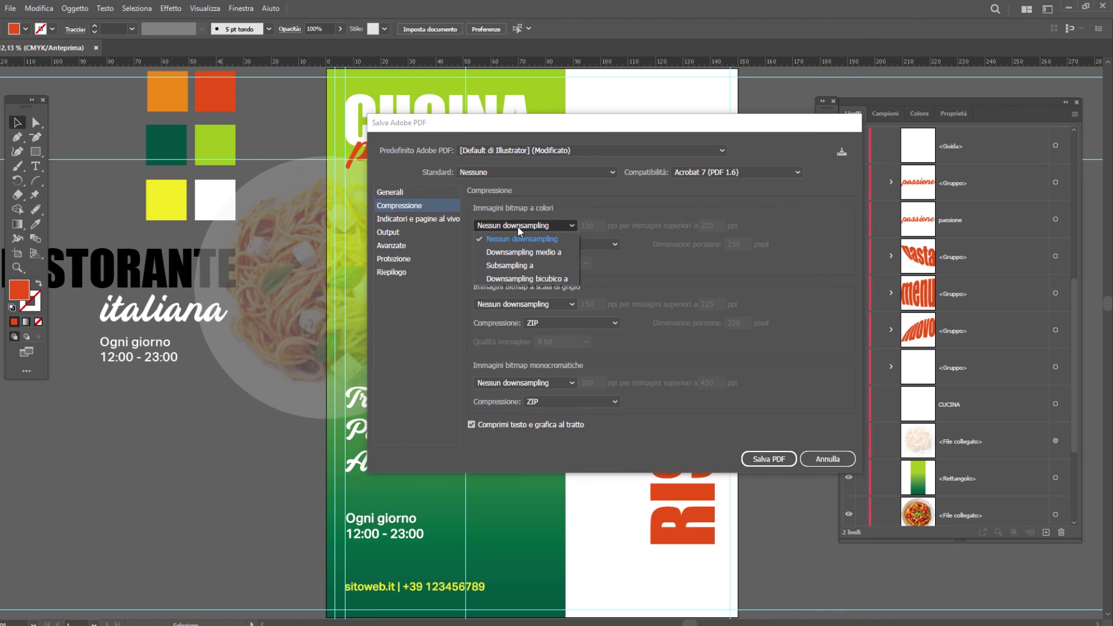
{"action": "left_click", "coordinate": [518, 229]}
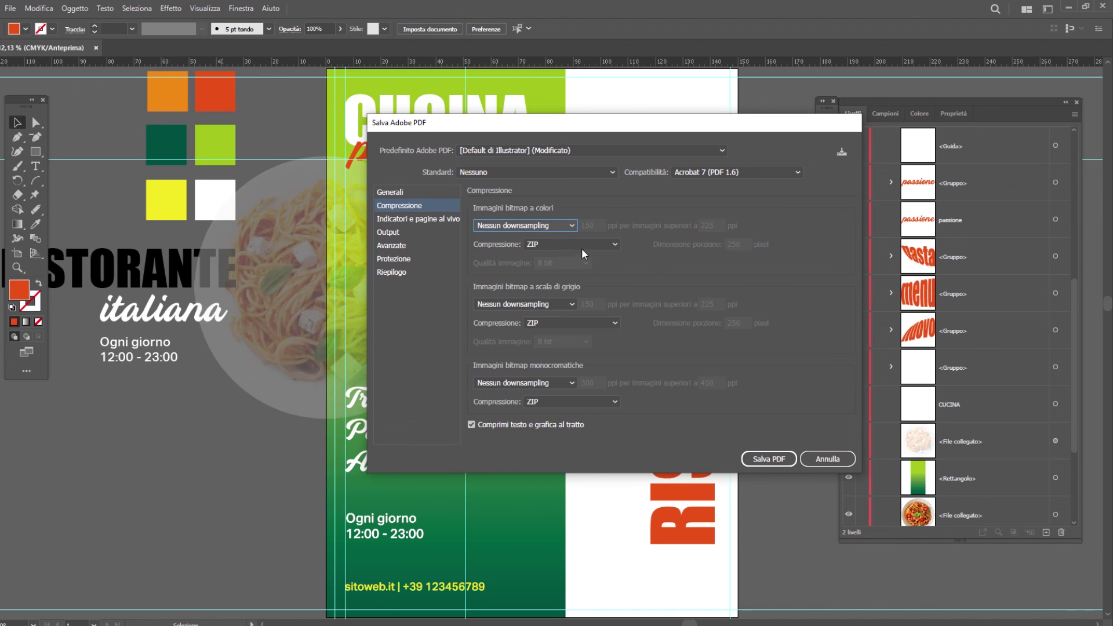
{"action": "left_click", "coordinate": [585, 247]}
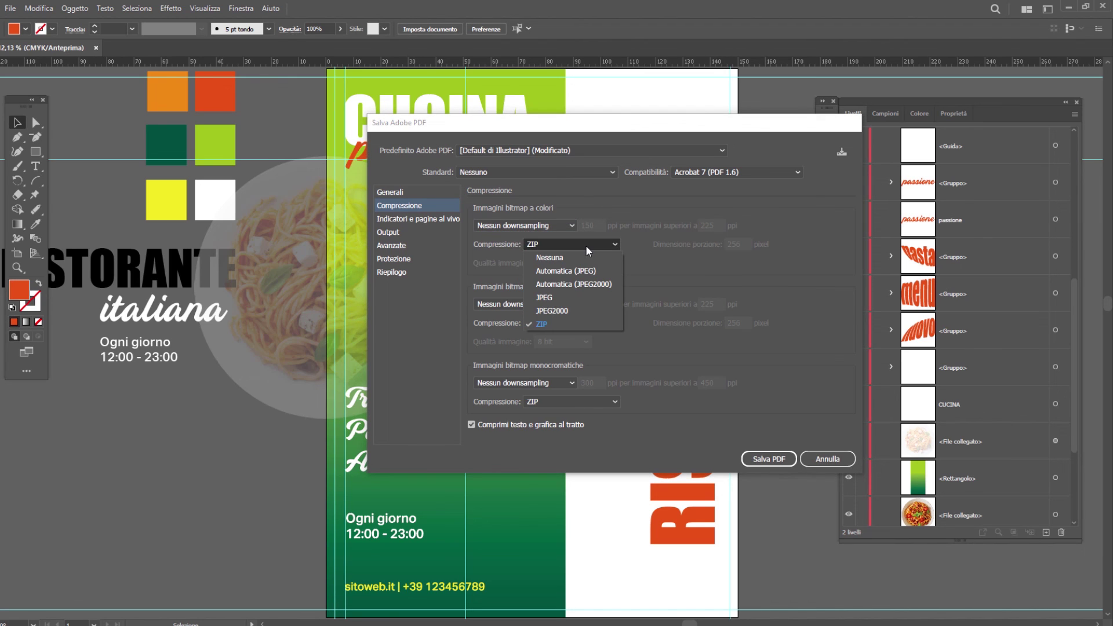
{"action": "left_click", "coordinate": [585, 245]}
{"action": "left_click", "coordinate": [392, 220]}
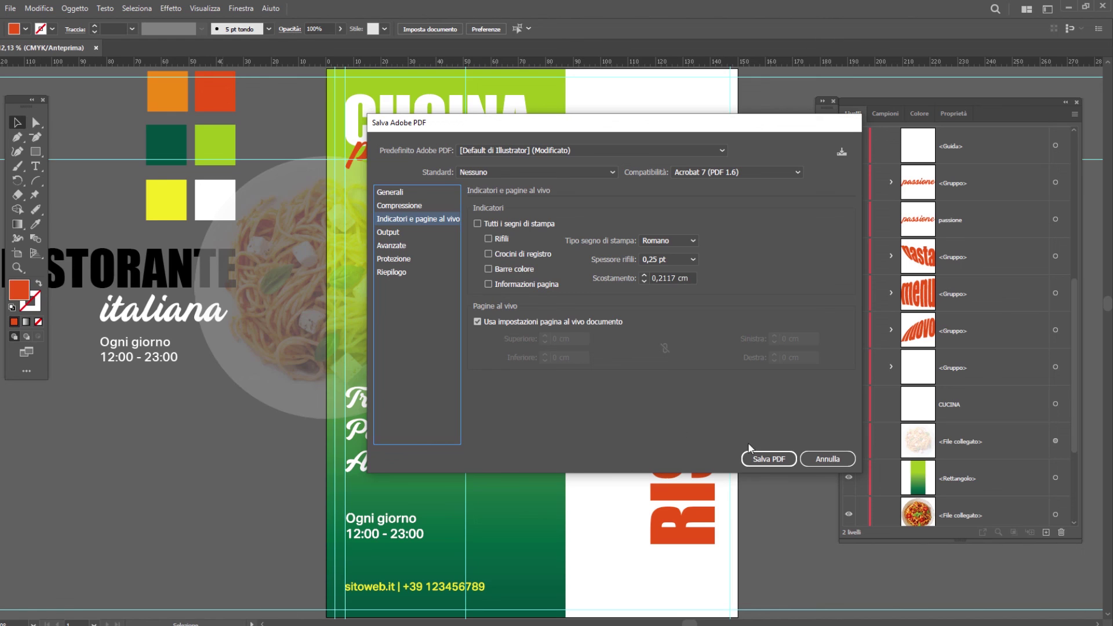
{"action": "left_click", "coordinate": [770, 459]}
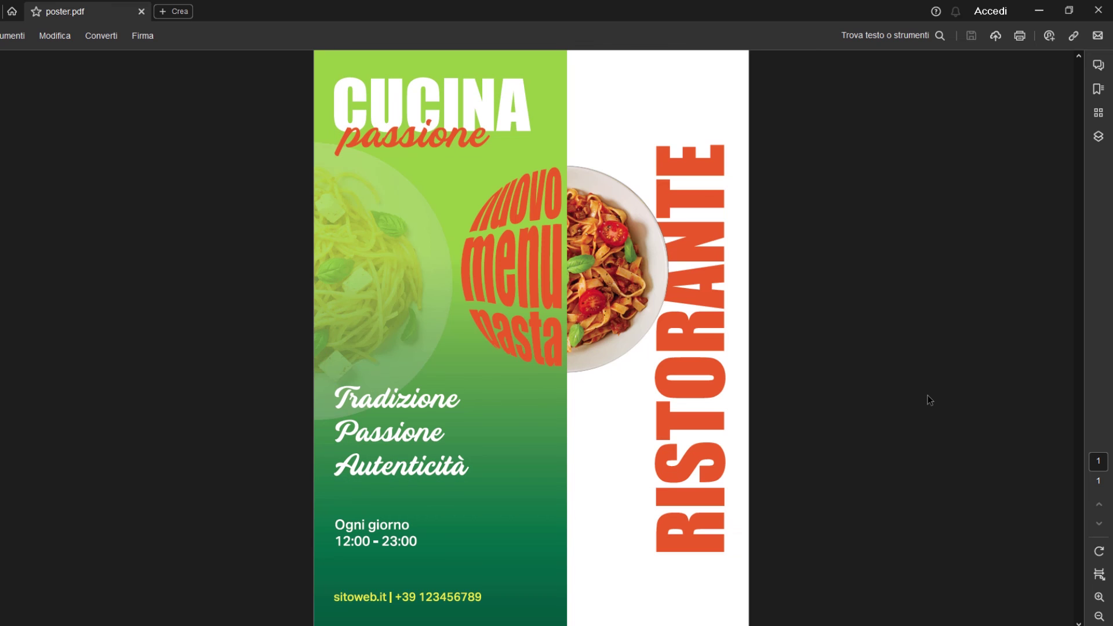